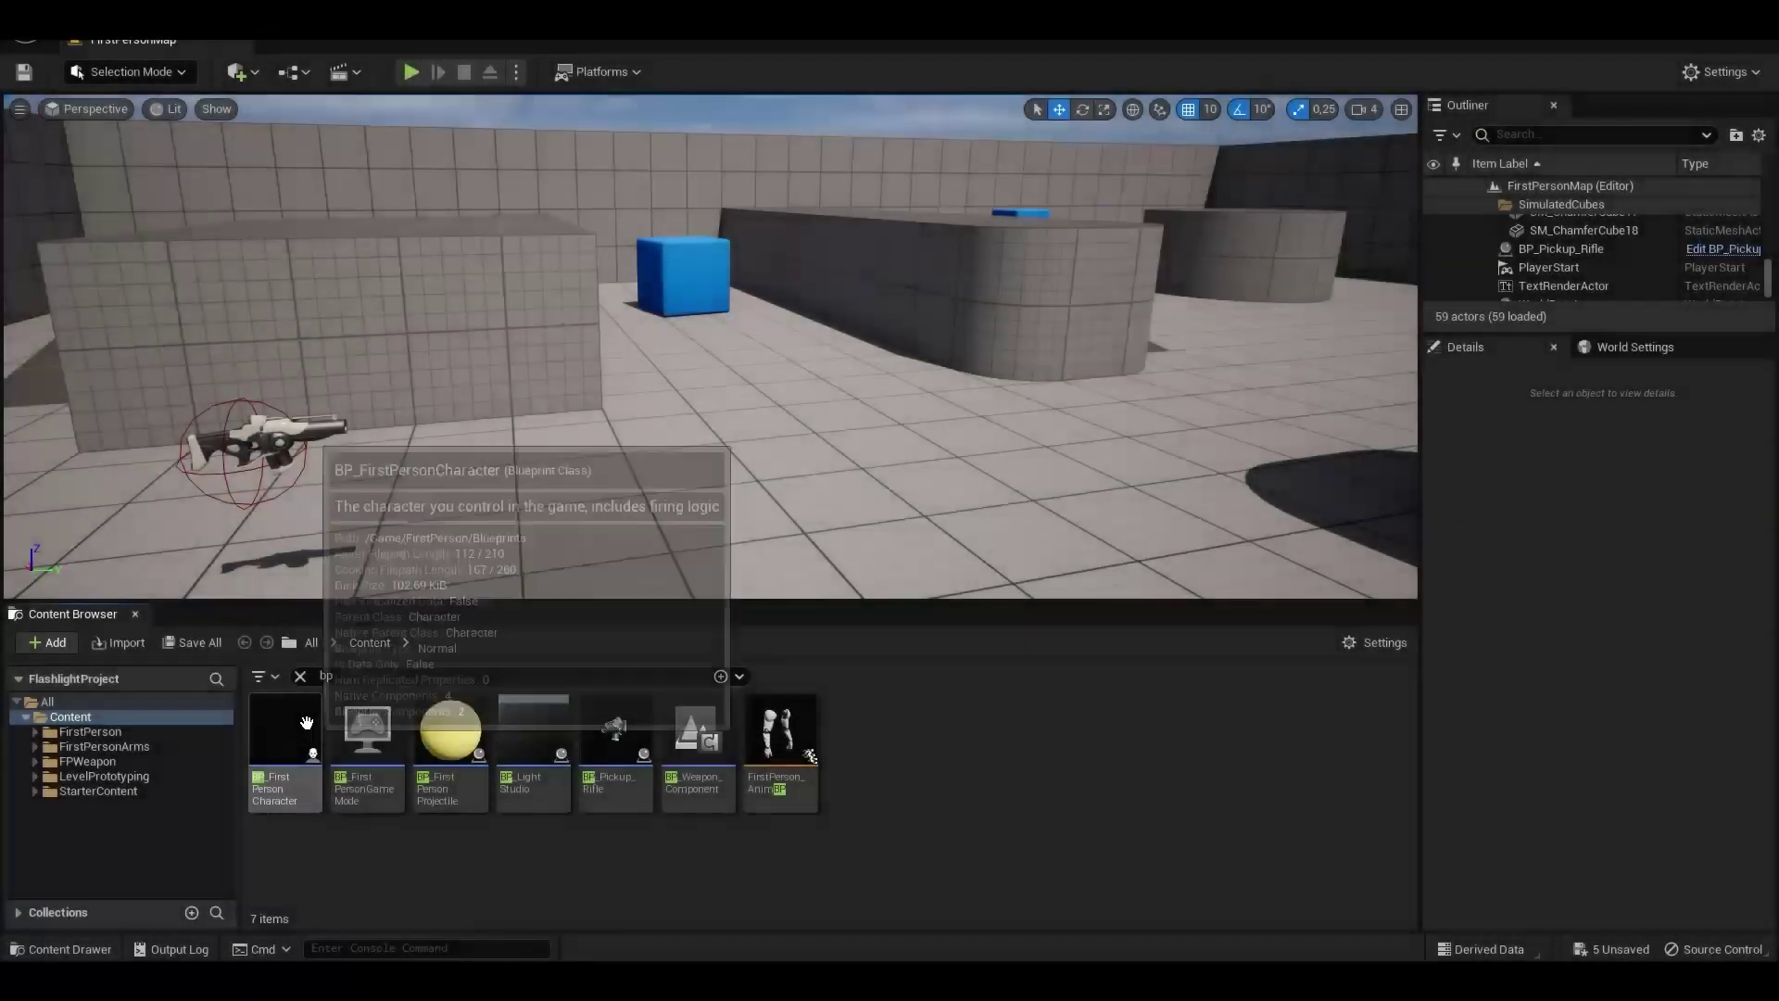
Step: Place BP_FirstPersonCharacter in the level beside the blue cube and open its Blueprint to the 3D preview
drag(307, 722, 758, 326)
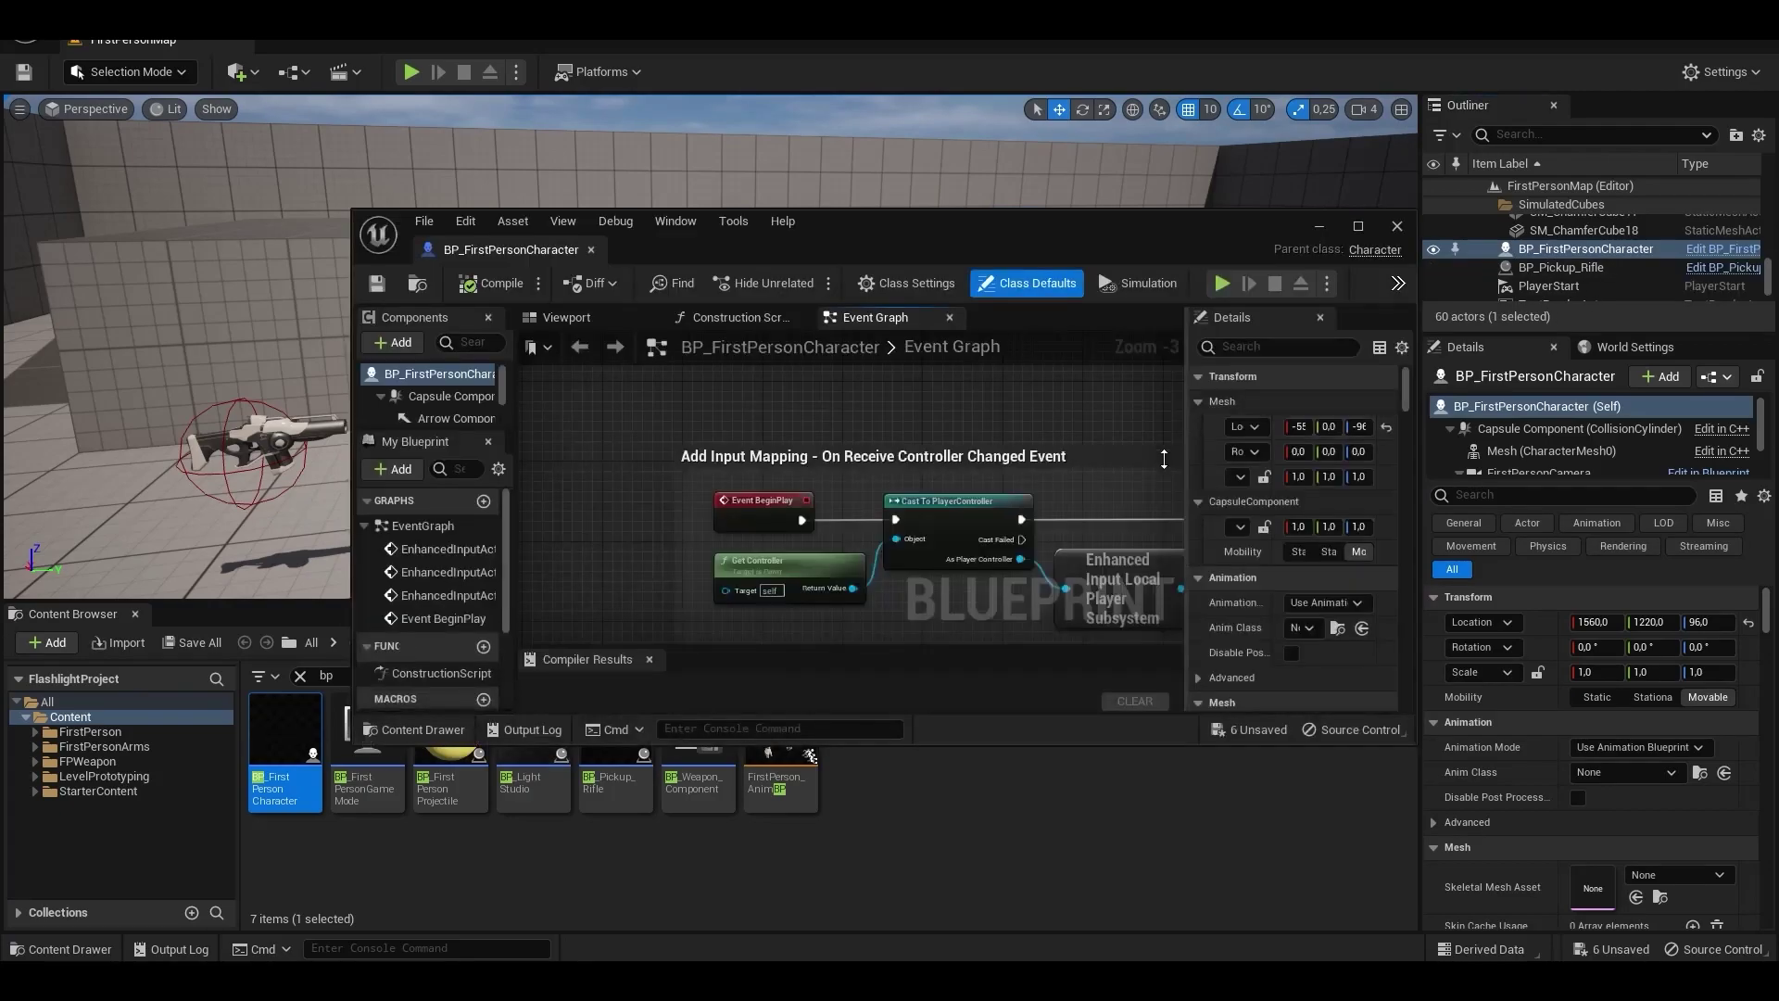
click(1359, 229)
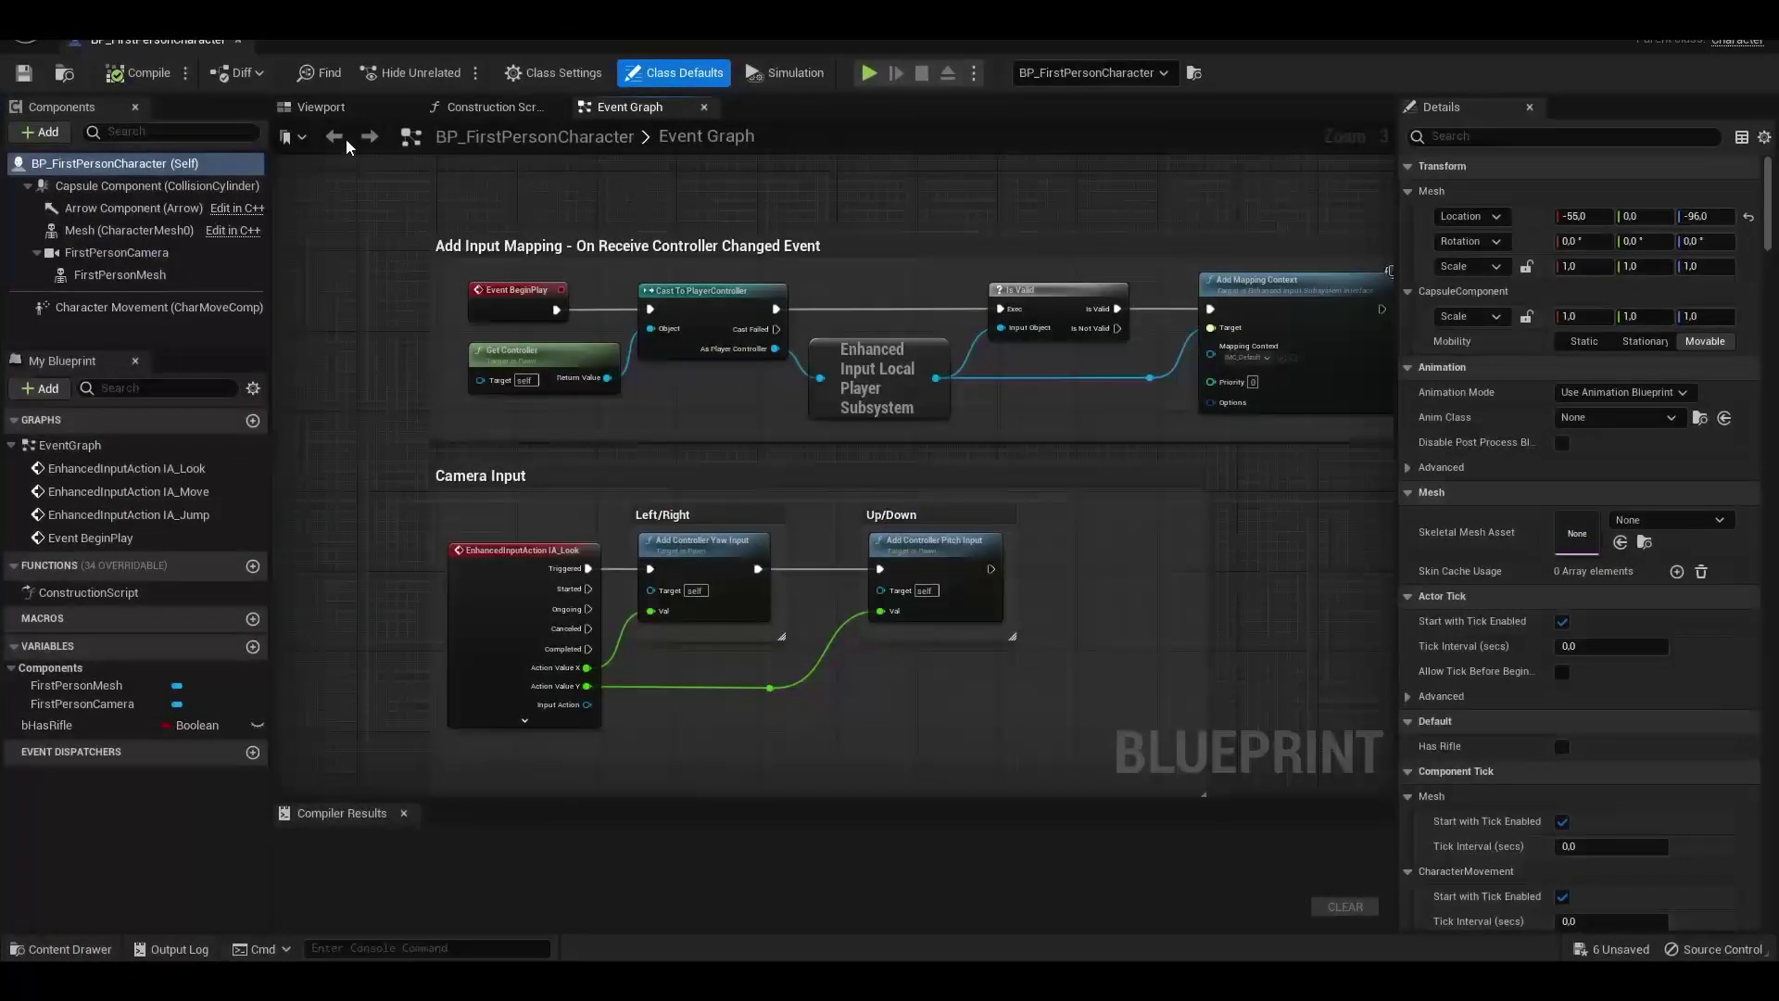
click(347, 115)
Step: Add a Static Mesh component named Flashlight to the character Blueprint
click(51, 136)
text(static)
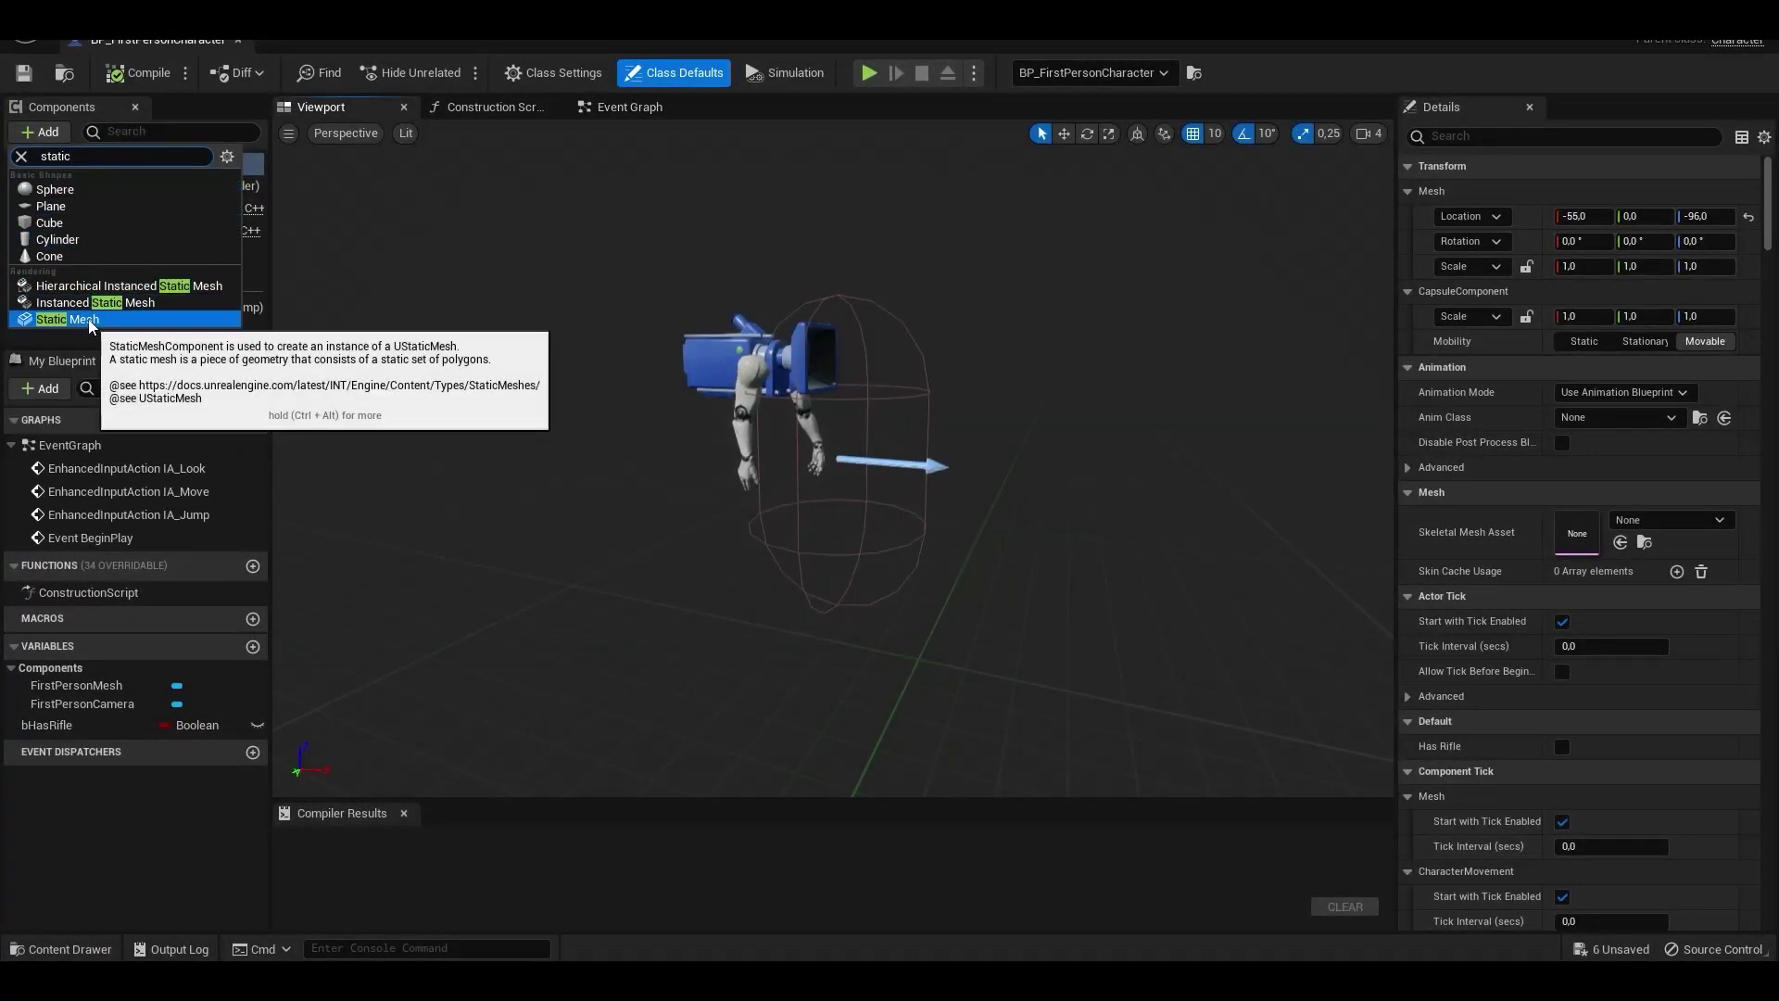
click(121, 319)
text(Flashlight)
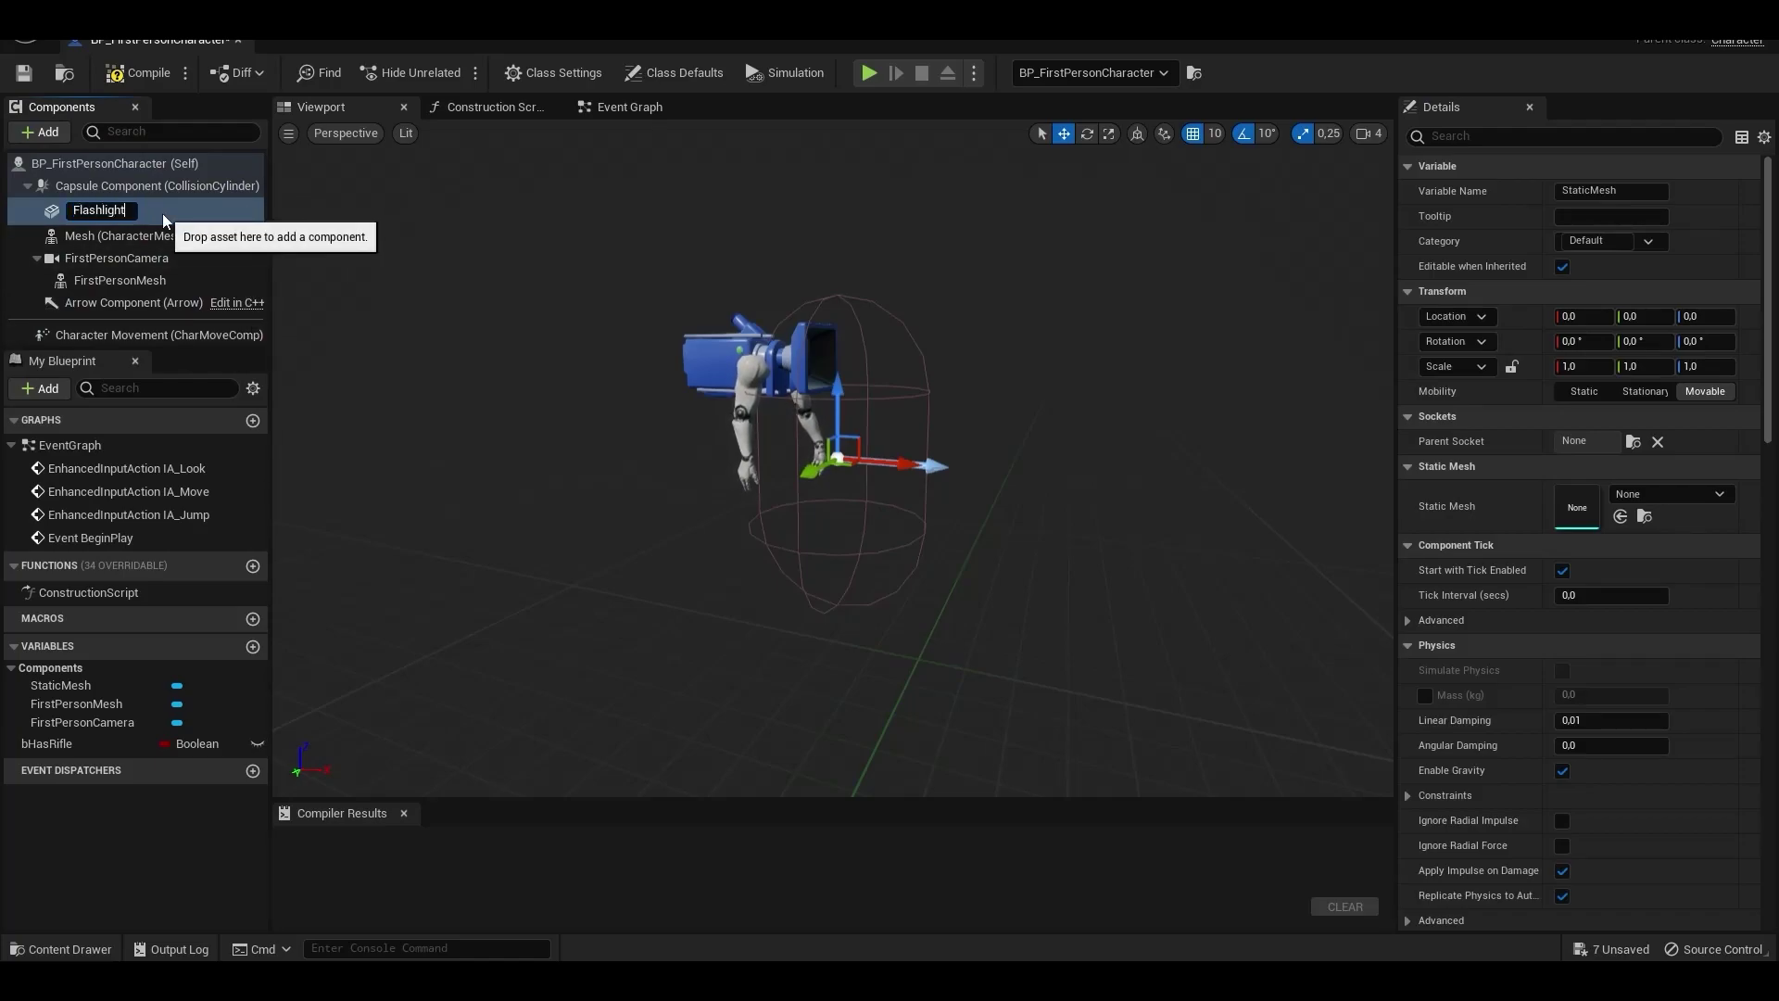
key(Return)
Step: Parent the Flashlight component to FirstPersonCamera and assign it the FlashLight-2 mesh
drag(129, 209, 116, 254)
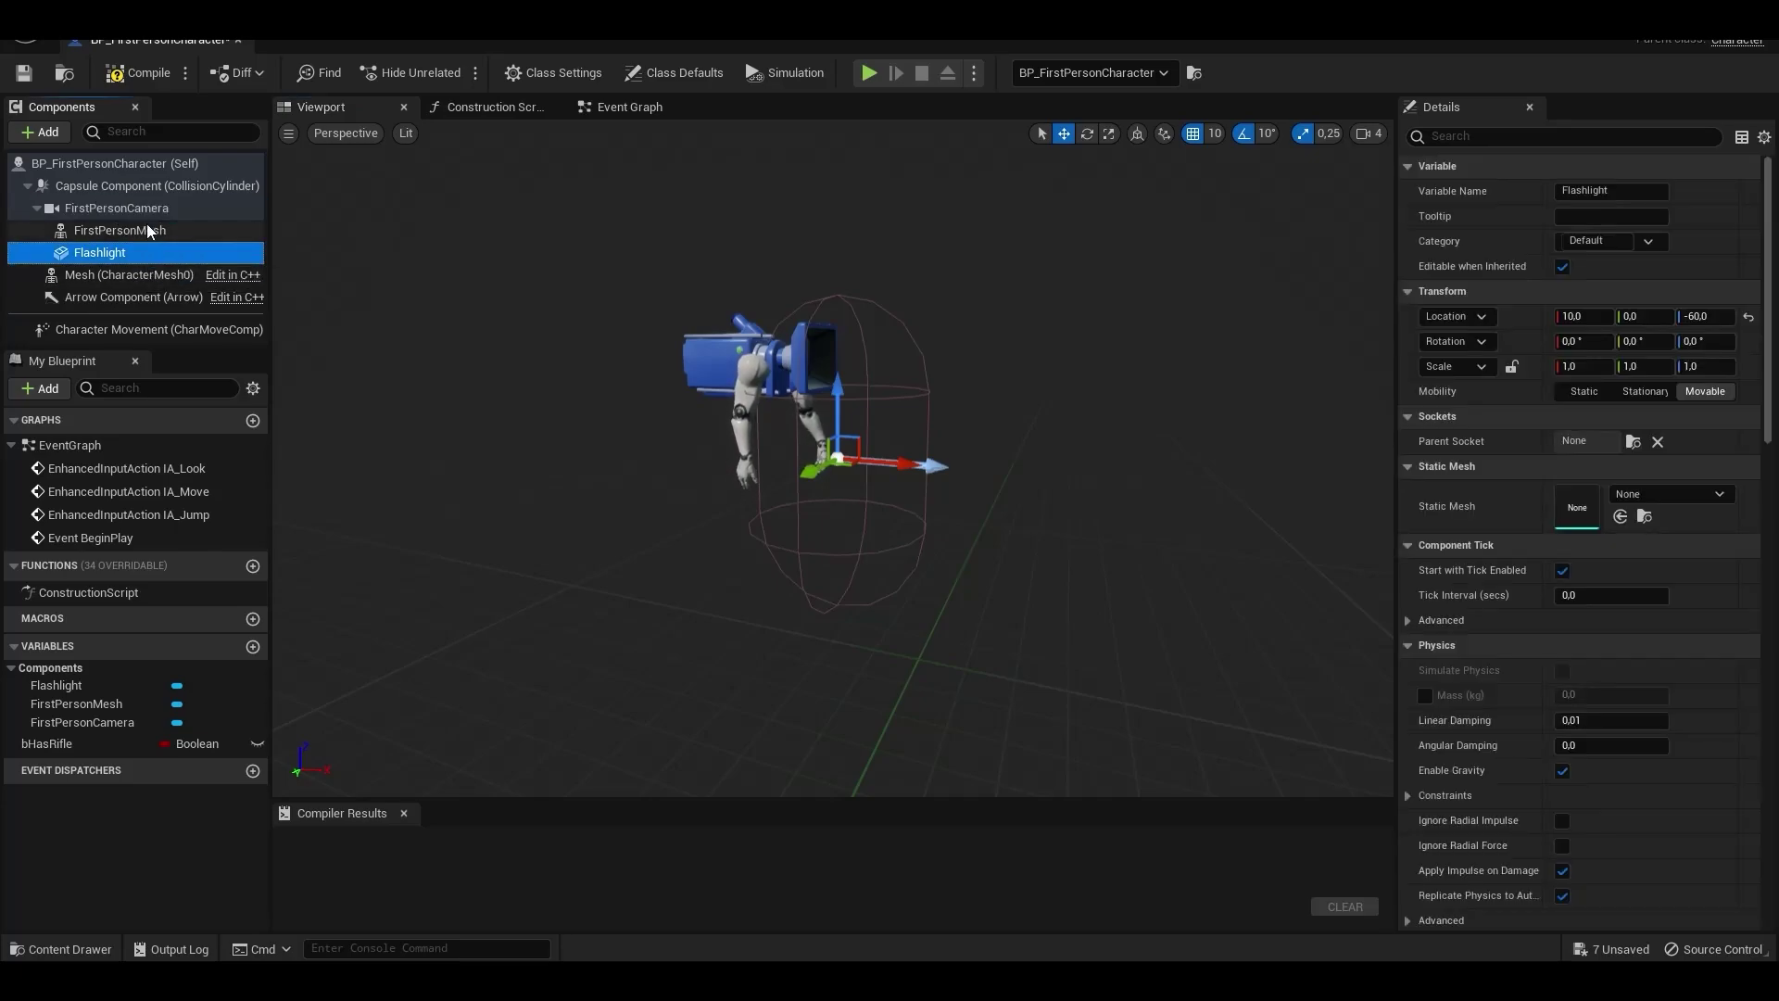
click(1649, 493)
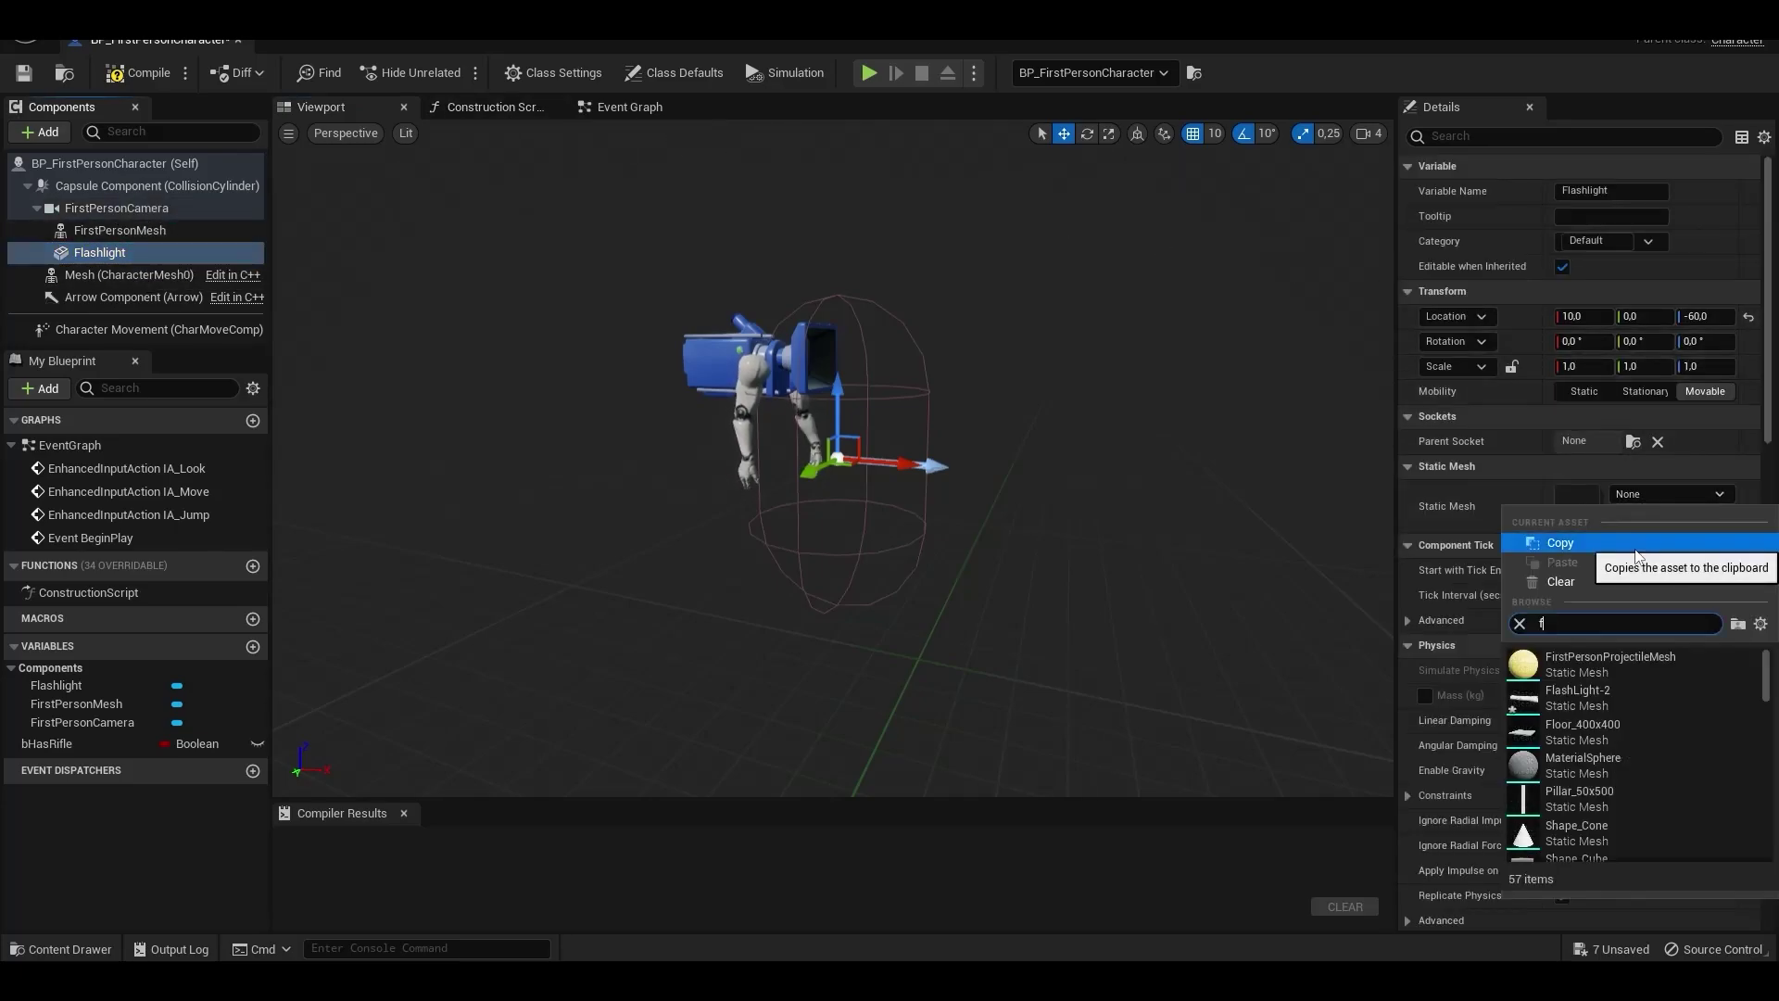
click(1605, 700)
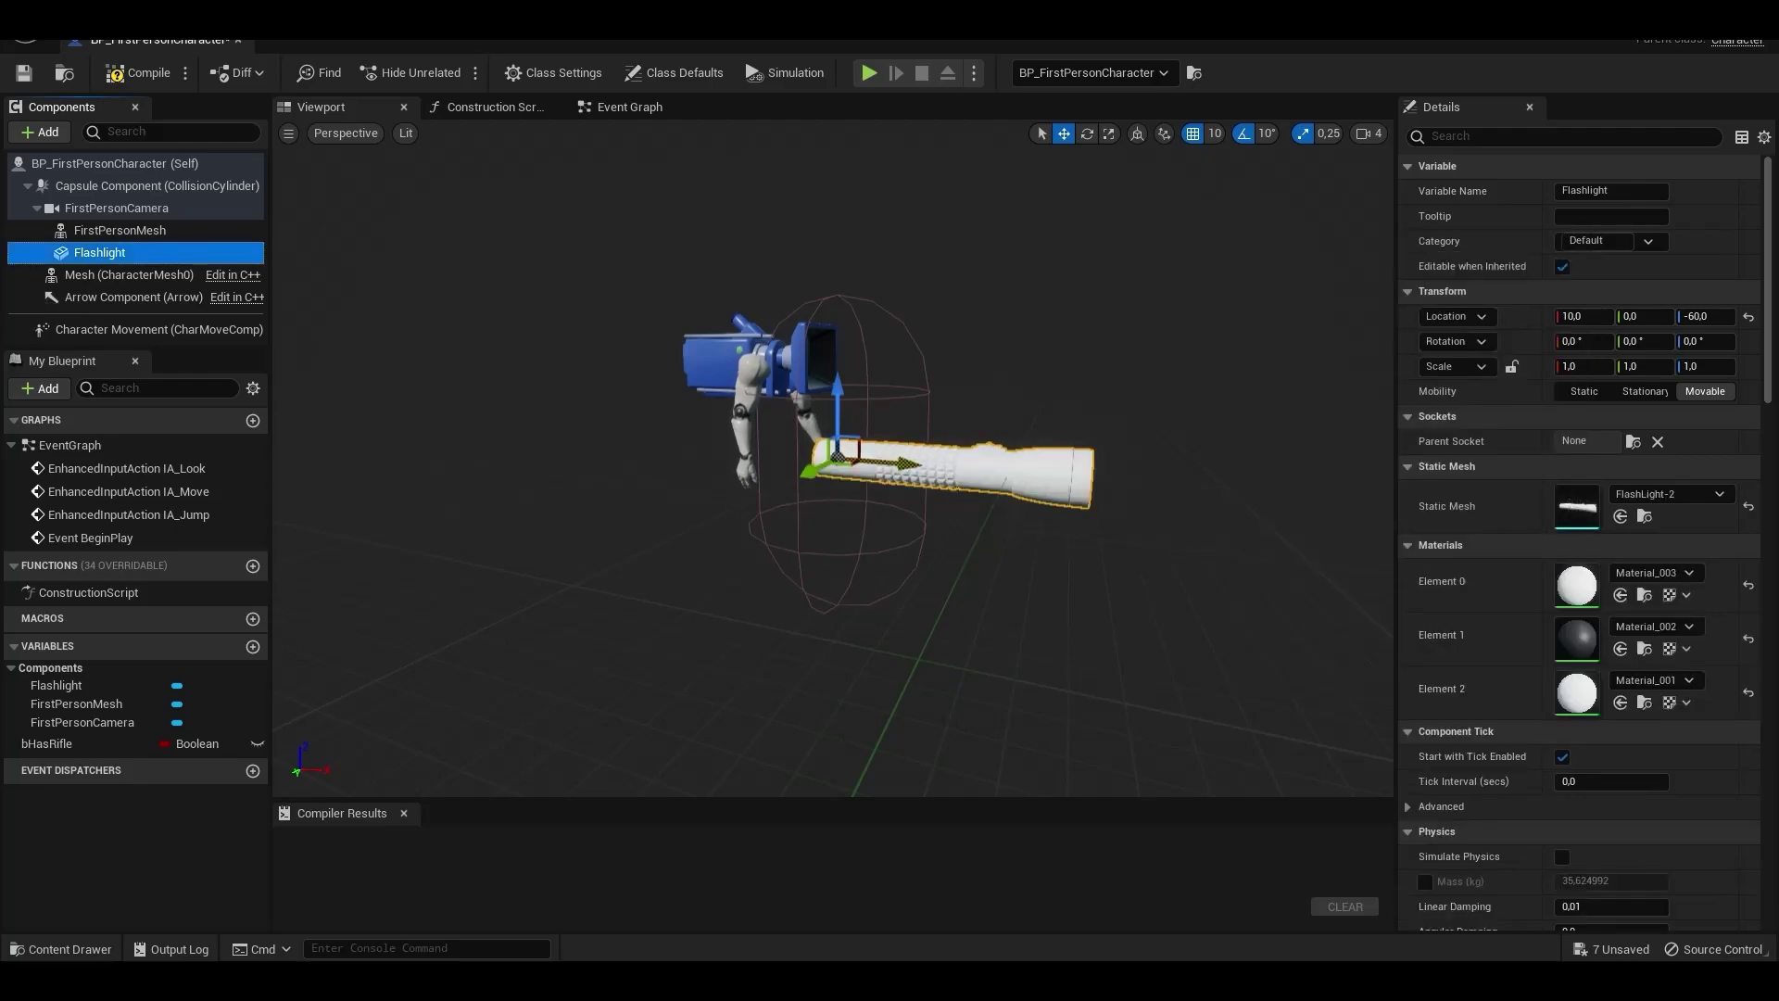
Step: Scale the flashlight mesh down and move it into the lower-right corner of the character camera's view
click(903, 464)
key(r)
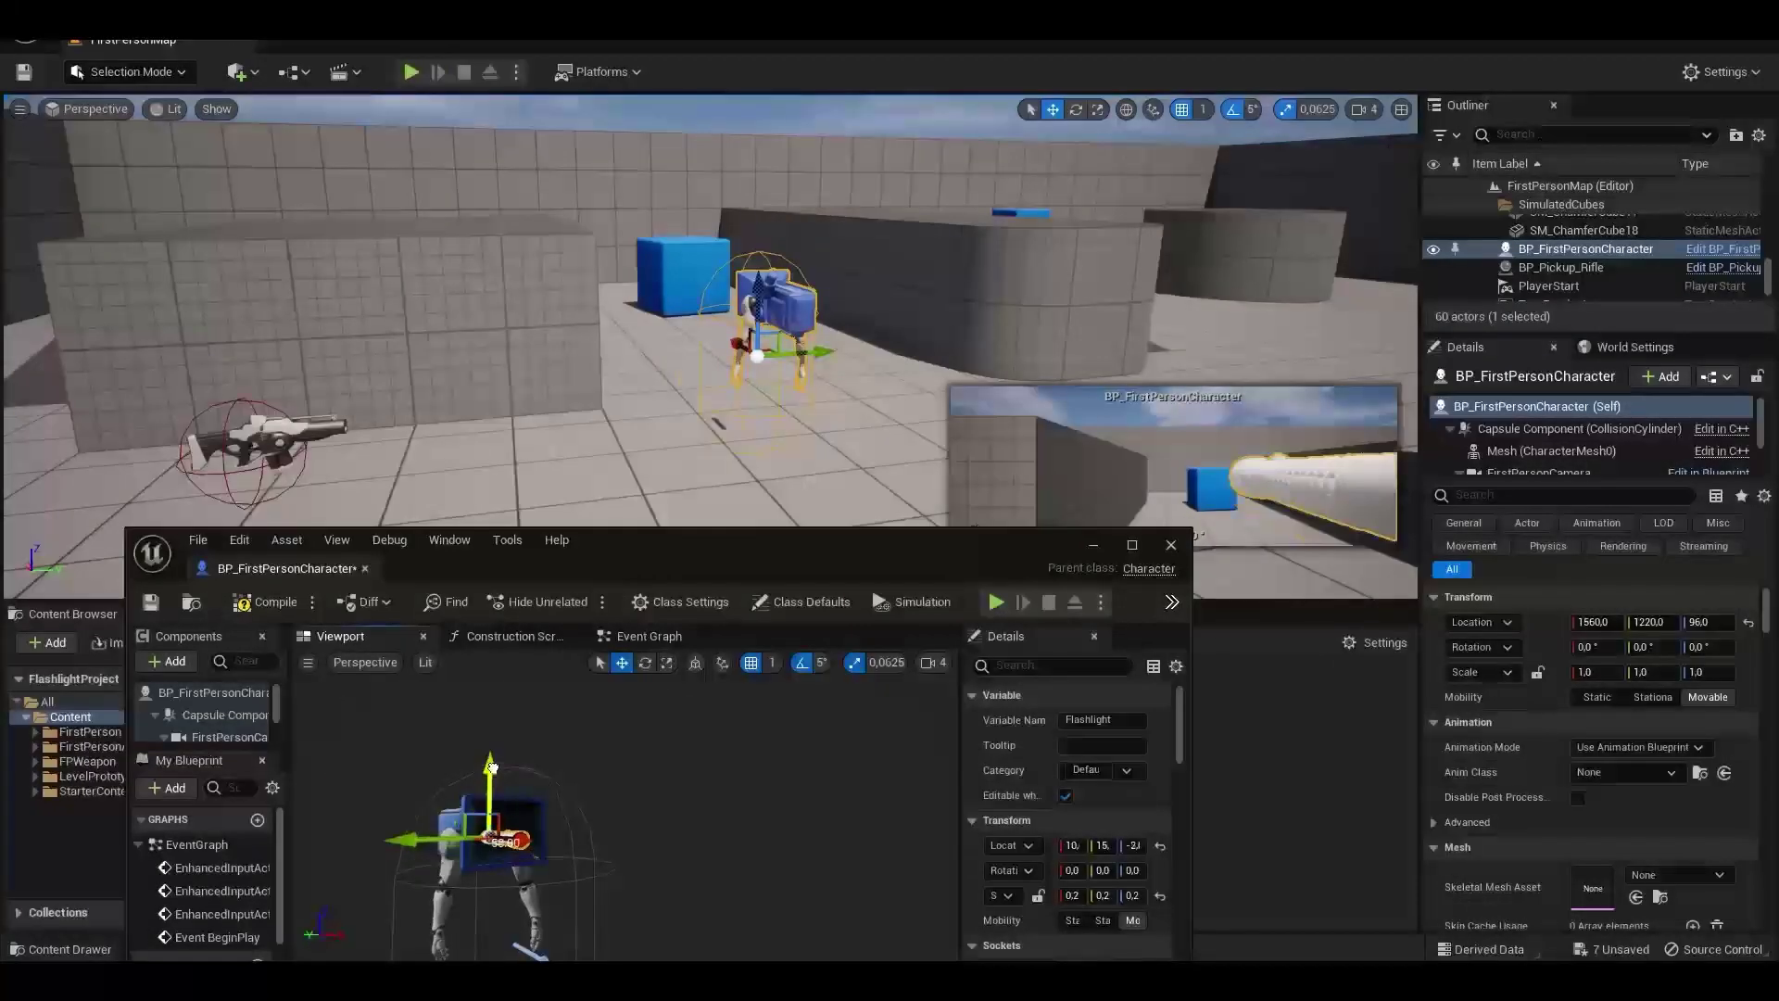
drag(578, 836, 578, 815)
key(w)
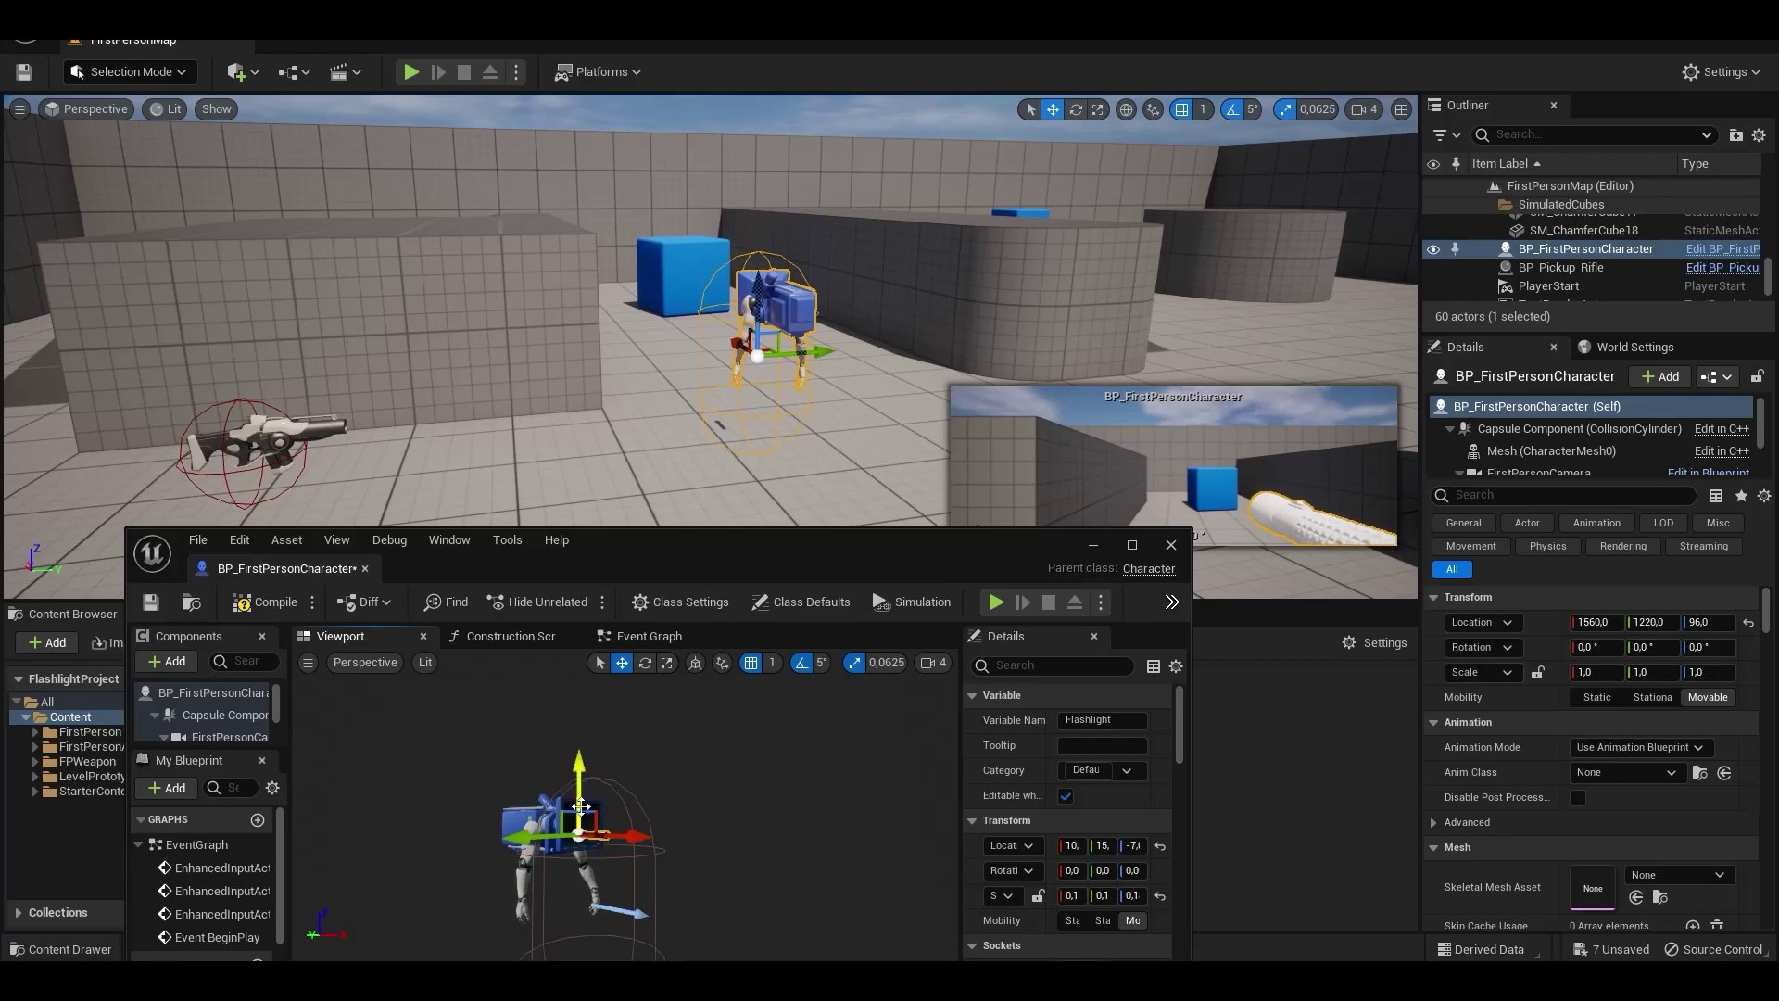
drag(660, 545, 589, 335)
Step: Set the Param colour of Material_001 and Material_003 to black and apply both materials
click(209, 393)
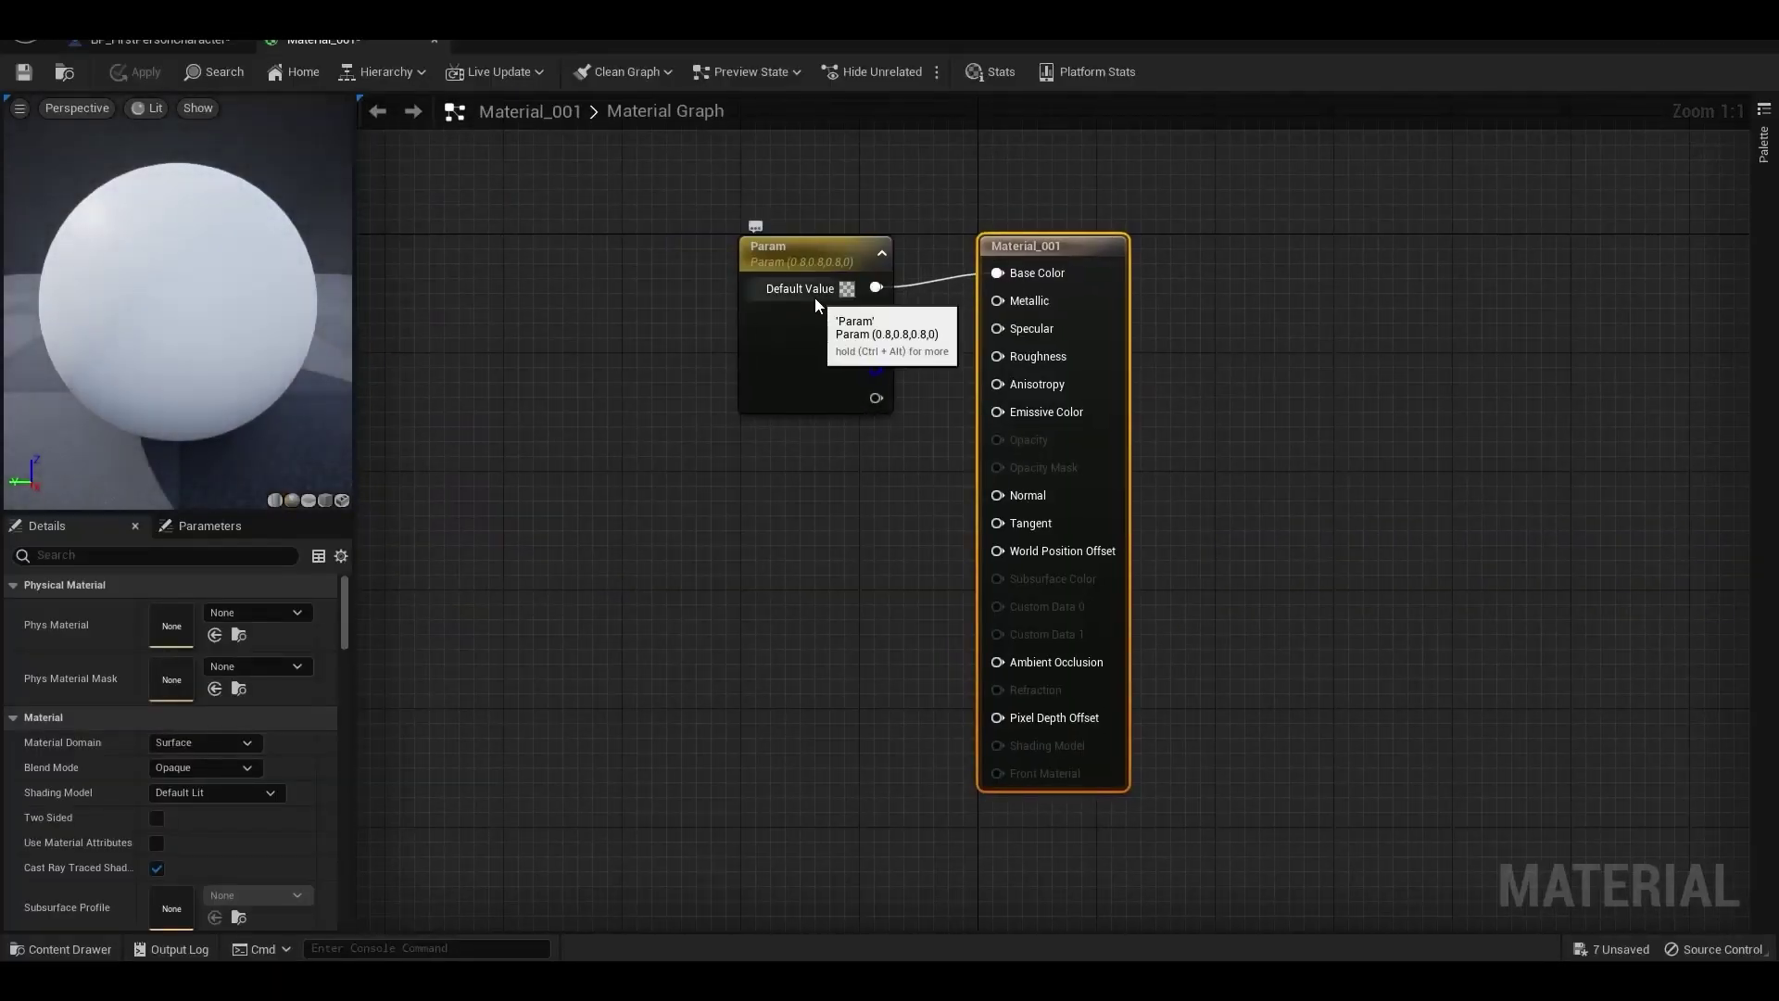
click(232, 660)
mouse_move(501, 681)
mouse_down()
mouse_move(504, 727)
mouse_move(505, 707)
mouse_up()
click(503, 932)
click(144, 72)
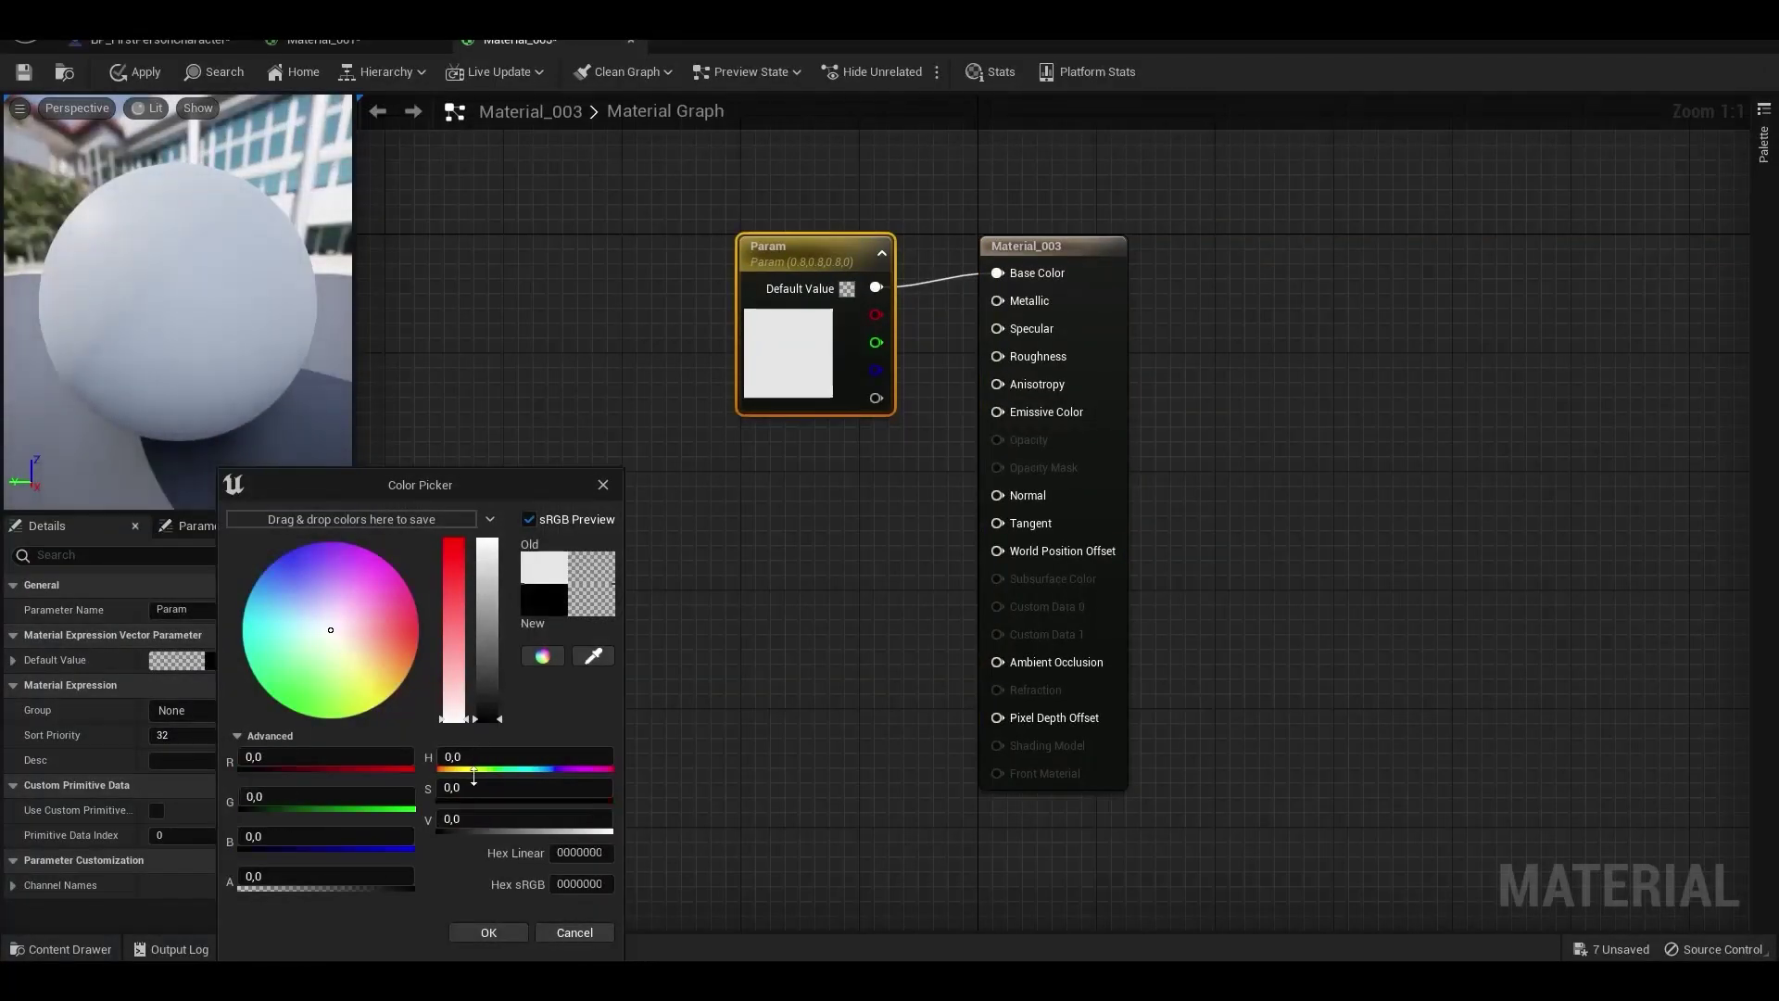
click(488, 932)
click(143, 73)
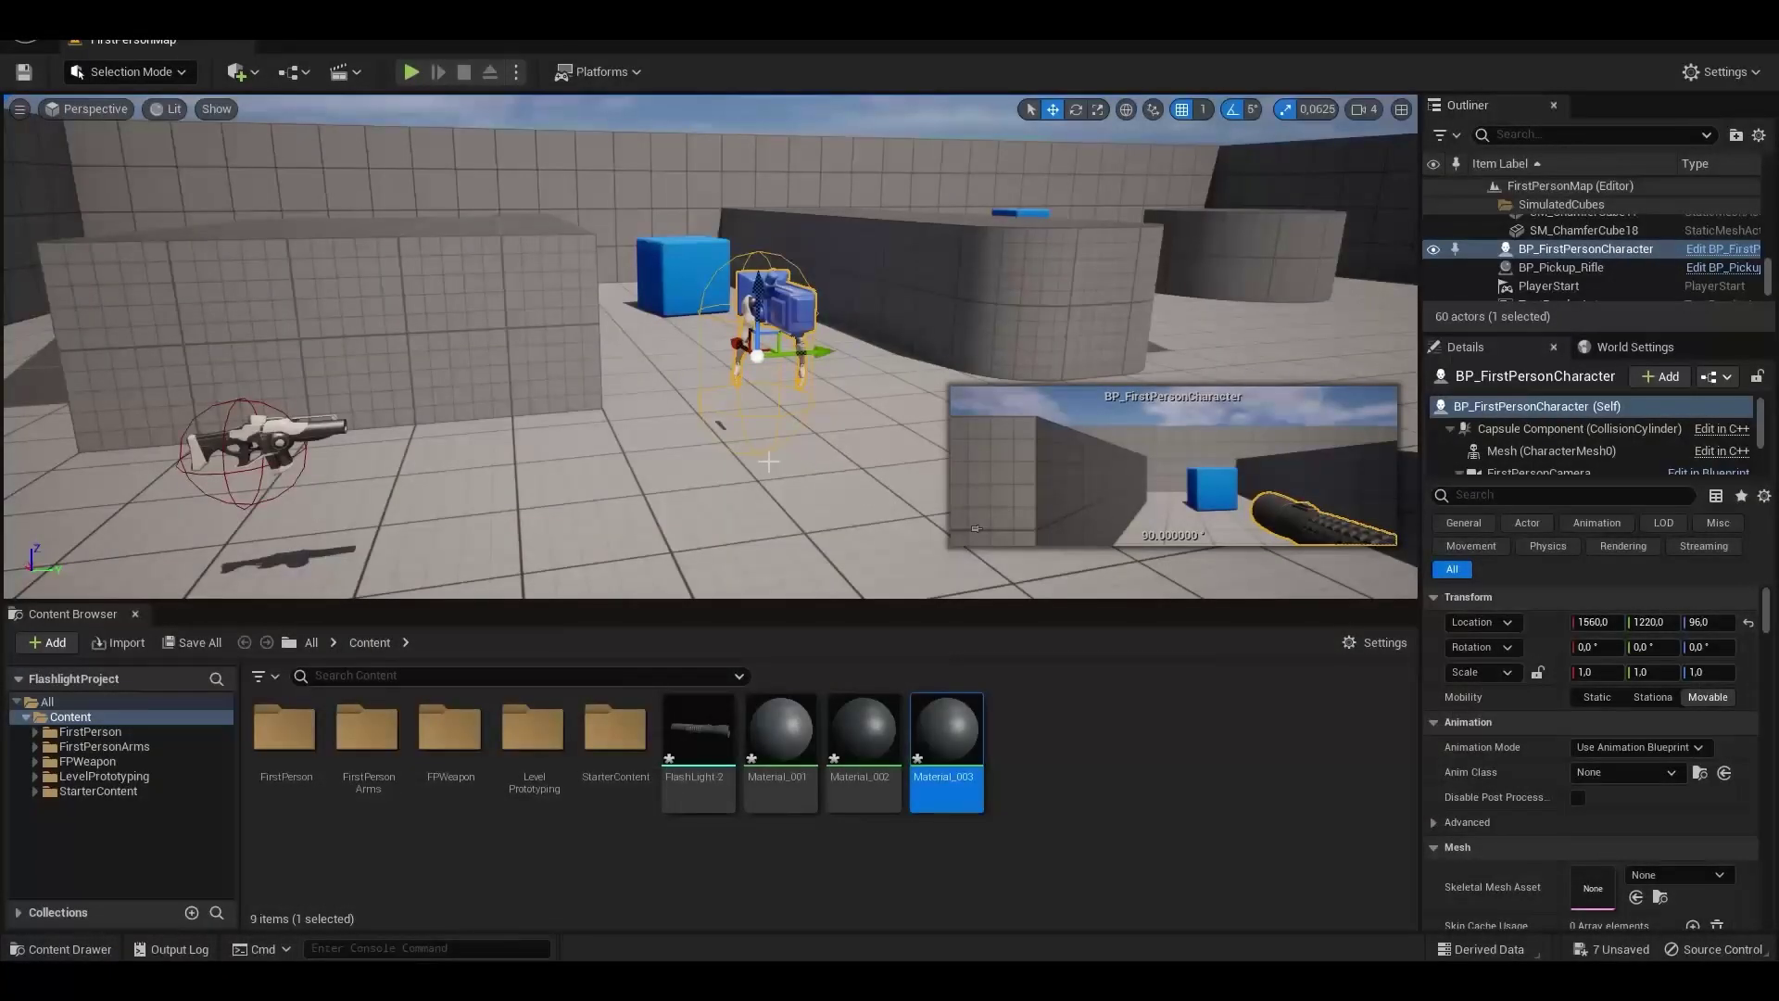
Step: Set Auto Possess Player to Player 0 for the BP_FirstPersonCharacter placed in the level
right_drag(768, 461, 709, 461)
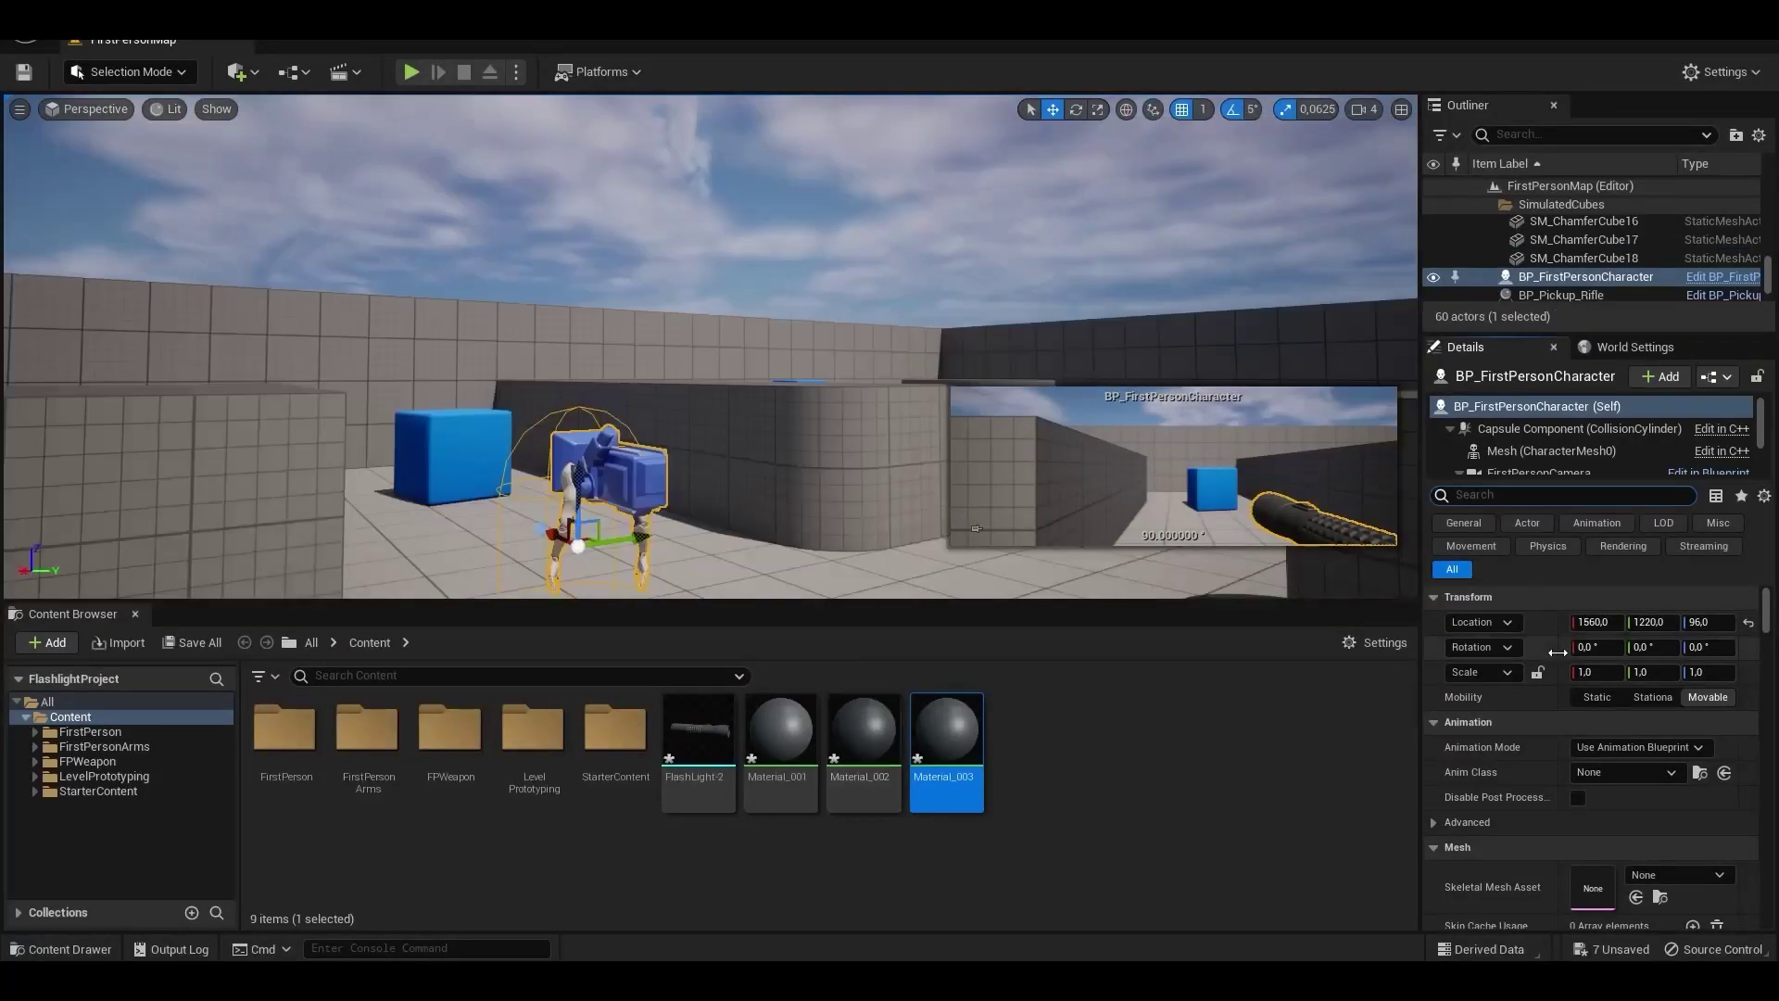
scroll(1504, 692, down, 4)
scroll(1504, 692, down, 10)
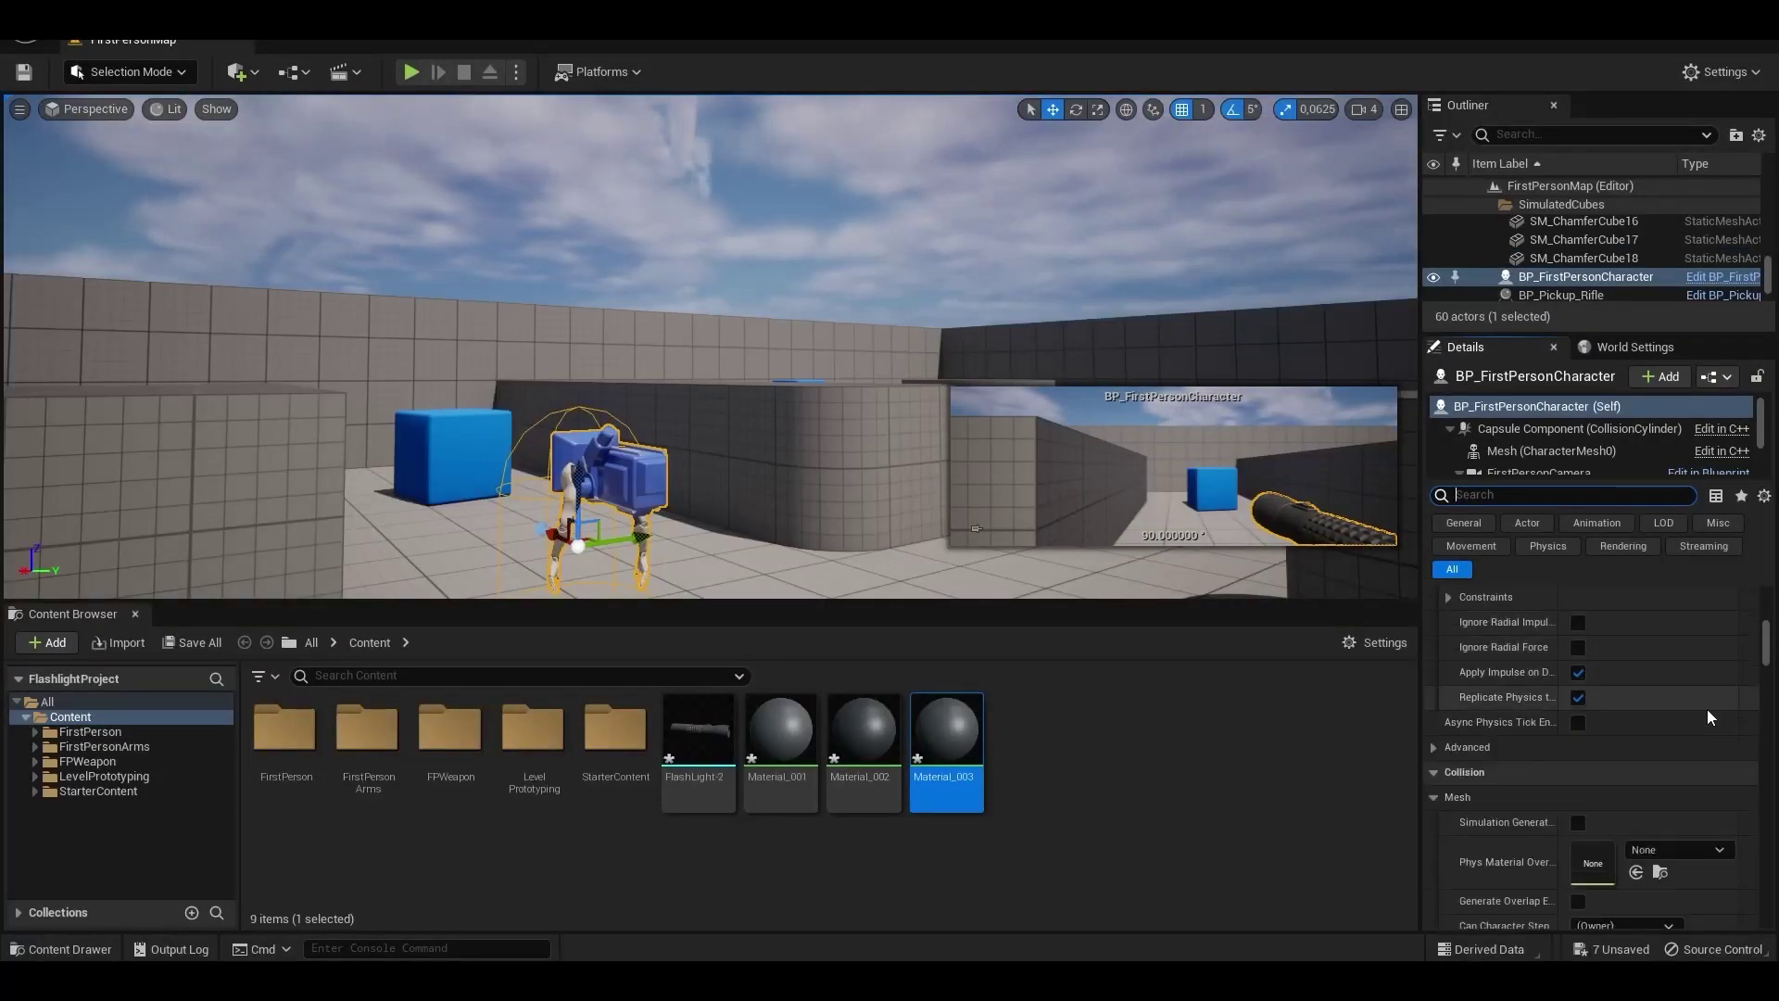
scroll(1737, 754, down, 8)
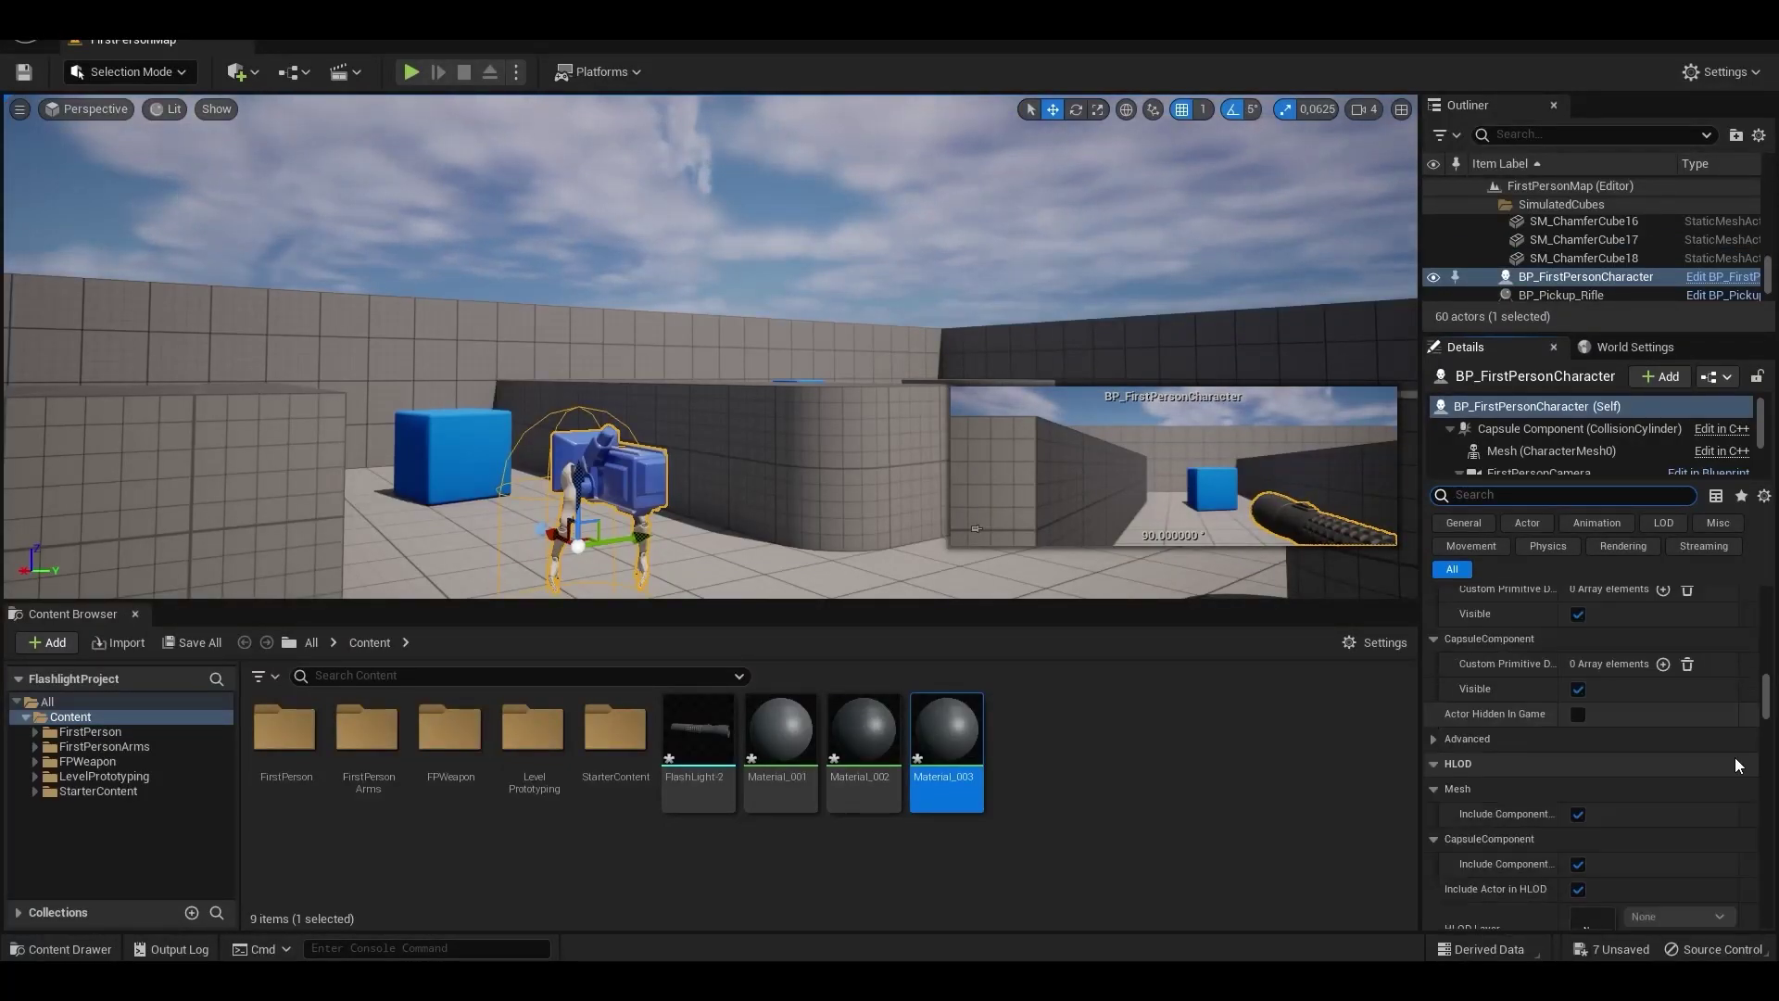
scroll(1732, 758, down, 12)
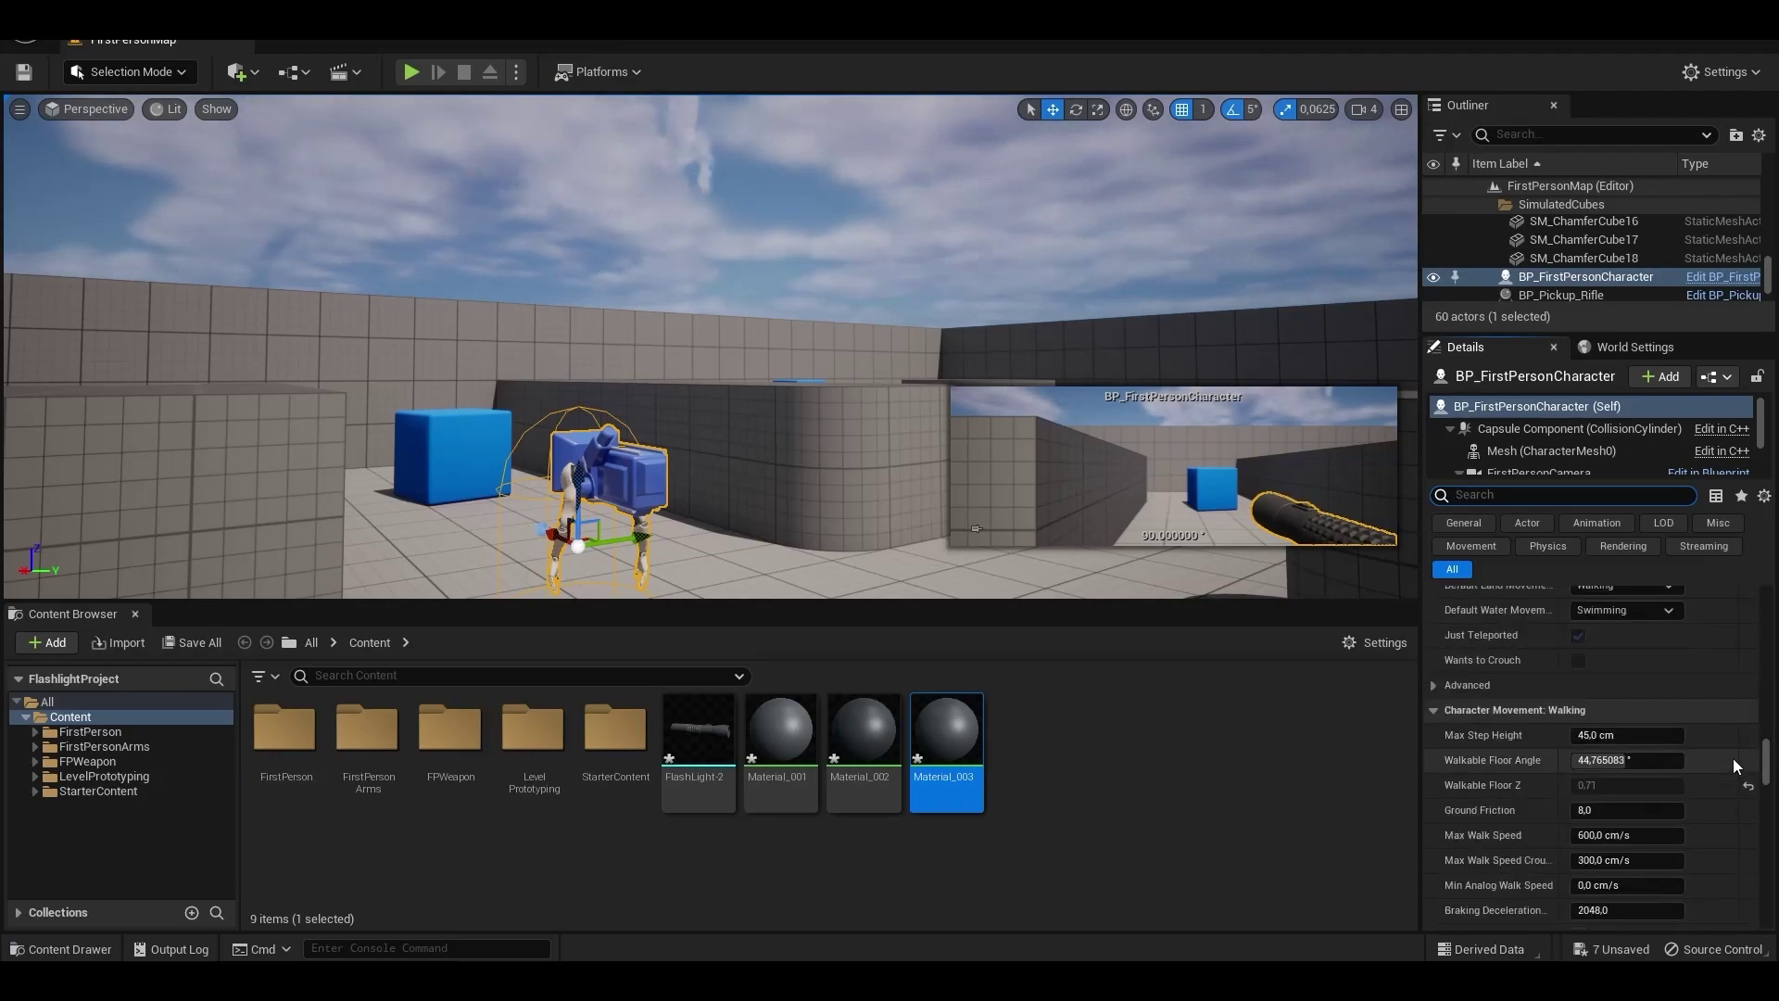
scroll(1727, 768, down, 12)
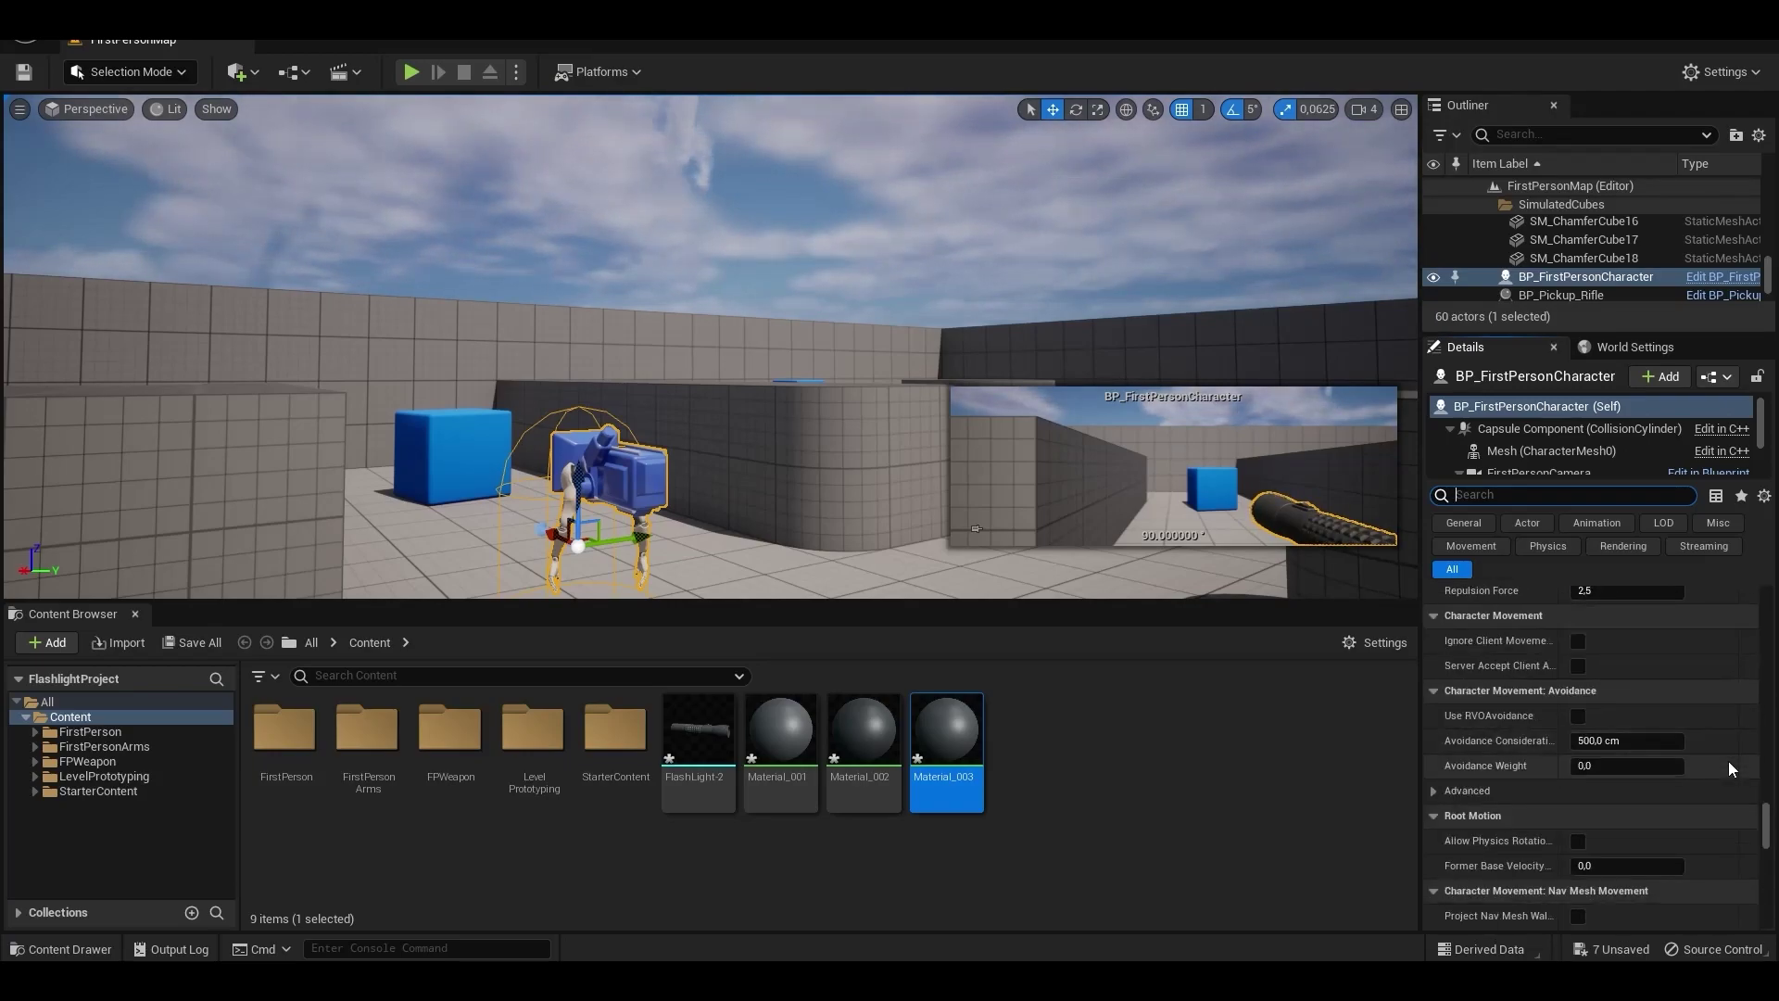
scroll(1726, 765, down, 10)
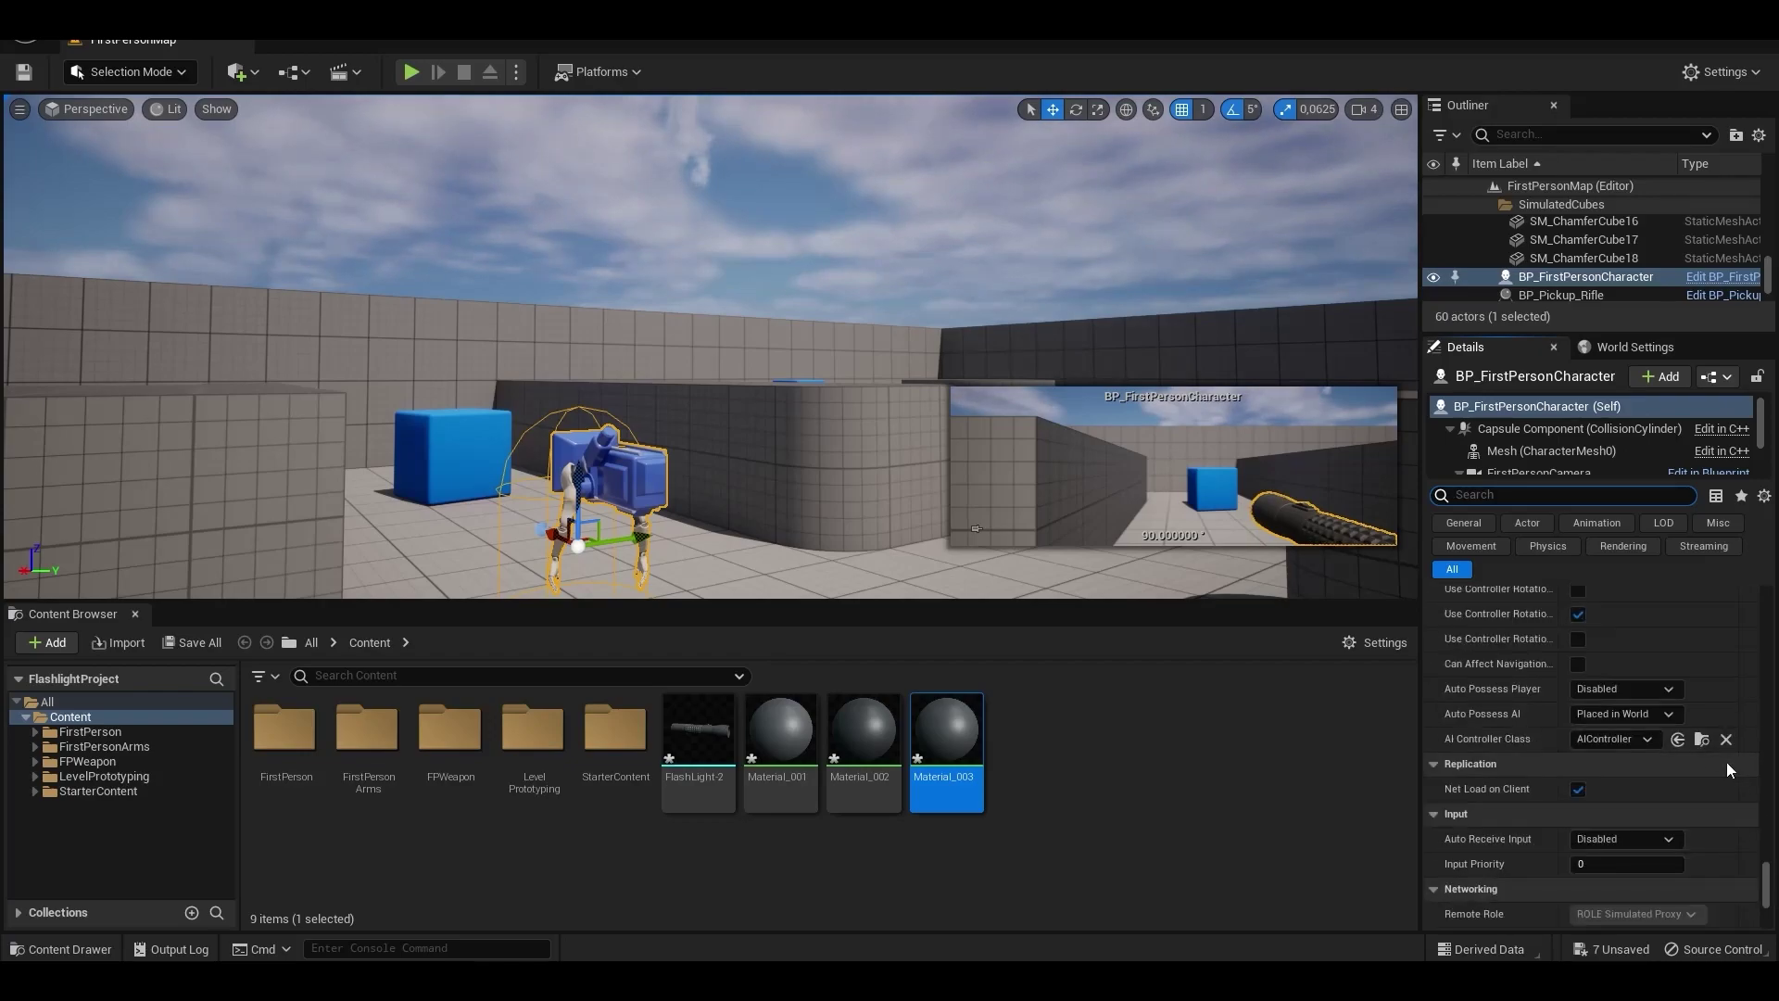
click(1616, 689)
click(1625, 724)
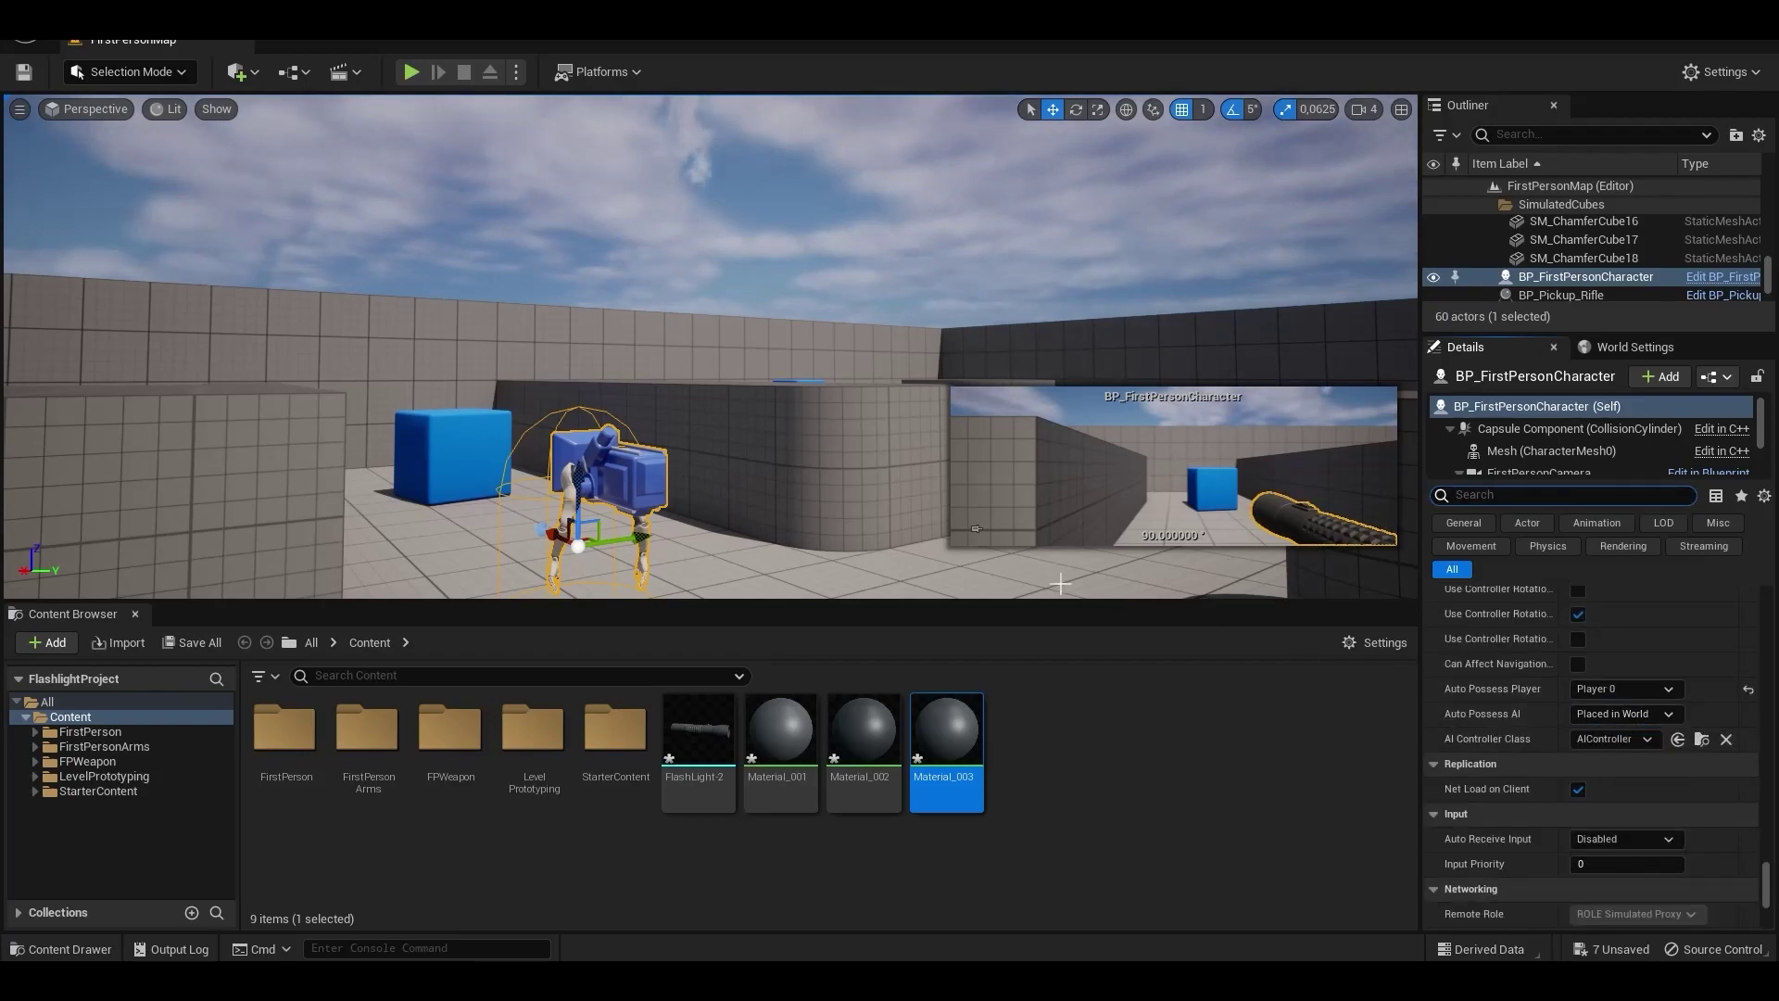
Step: Create a level sequence named FlashlightAnim in the Content folder
click(346, 73)
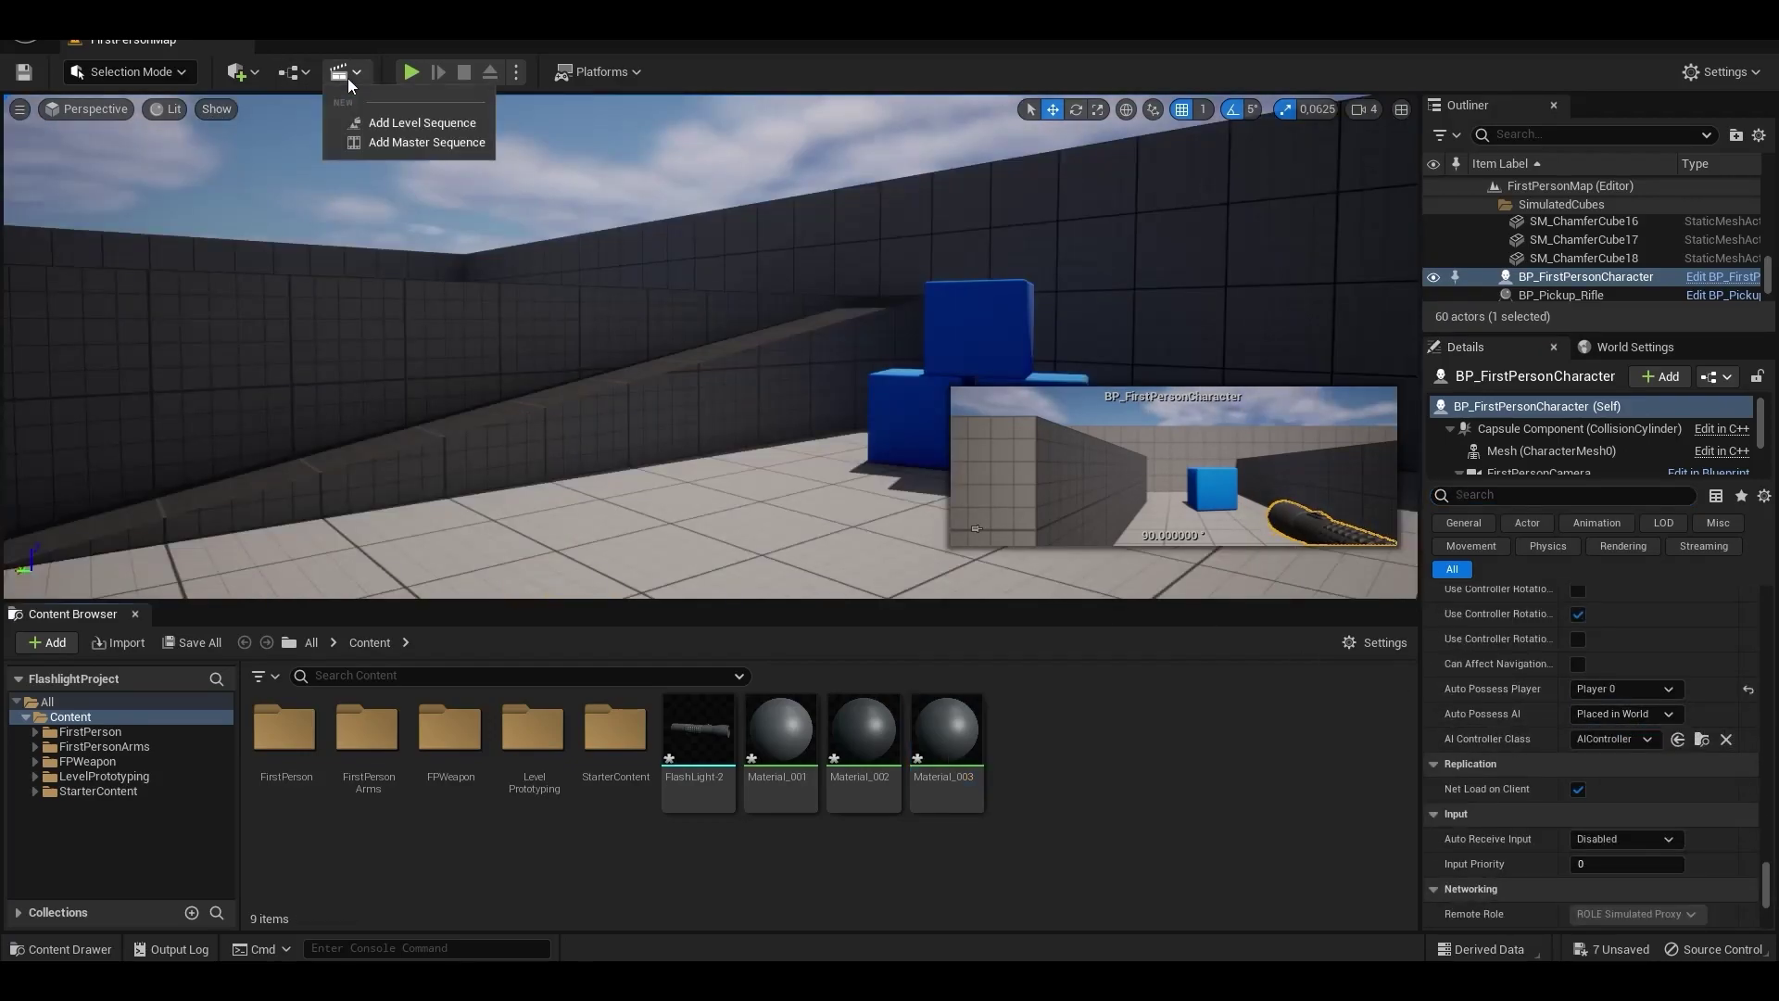
click(389, 122)
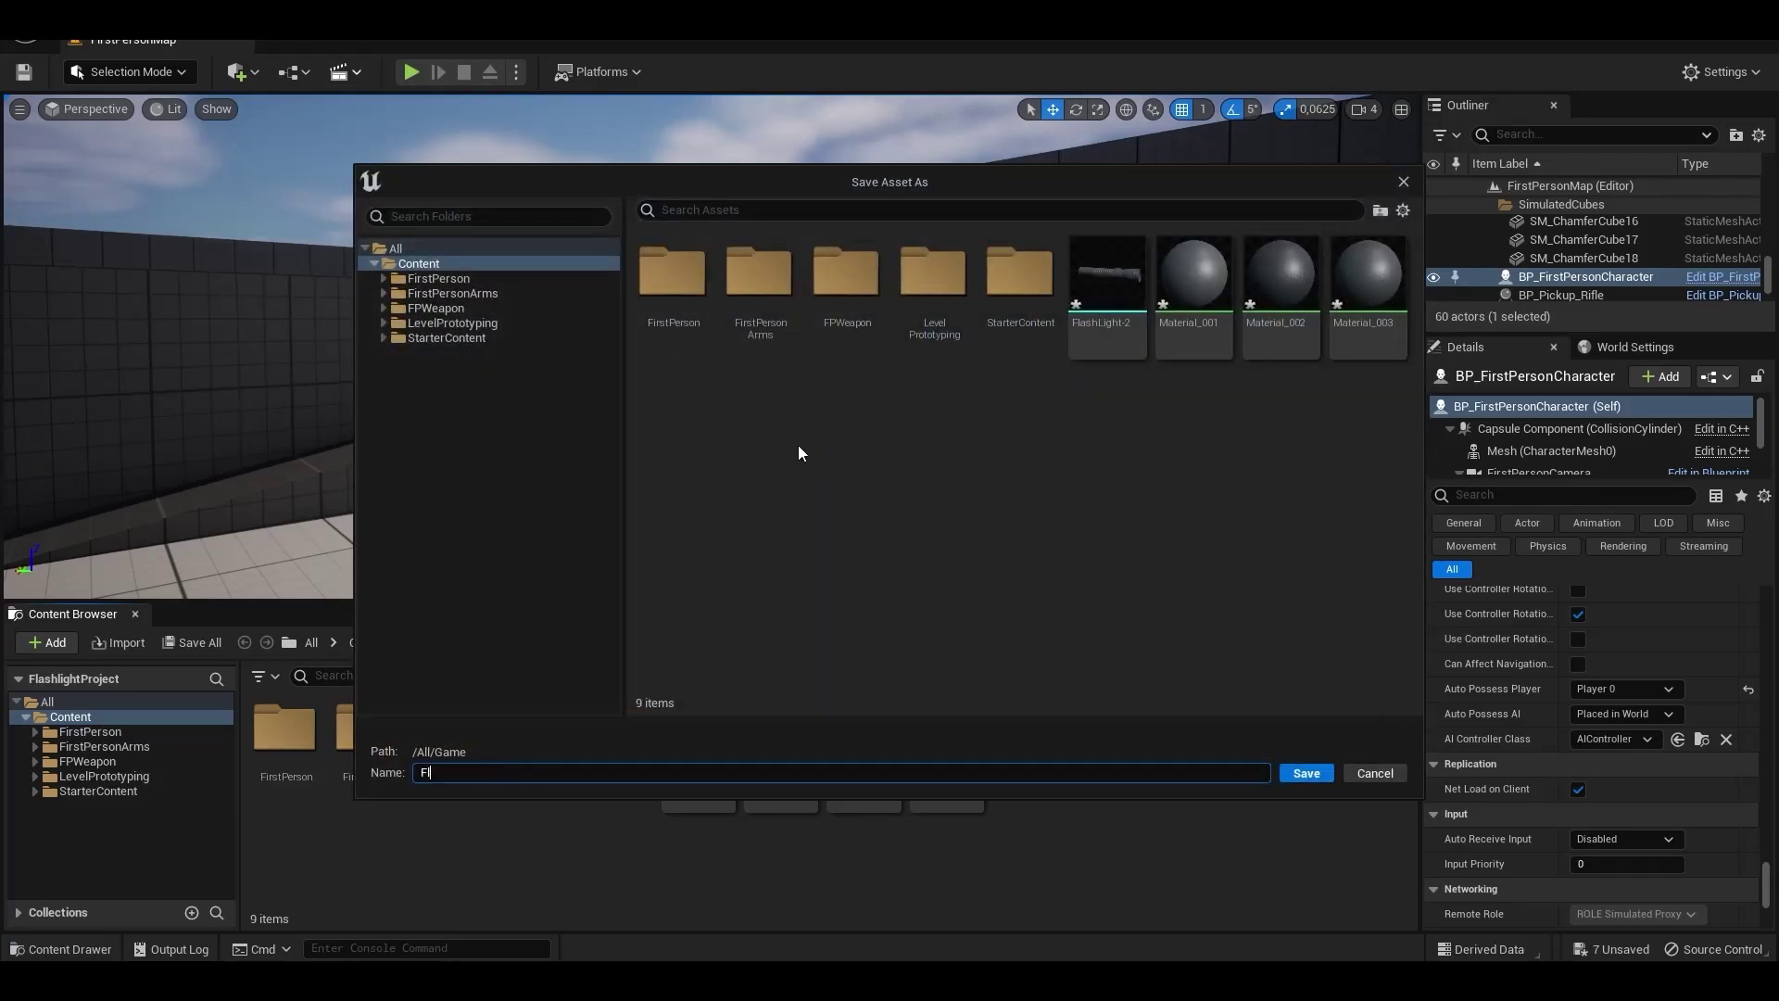
text(FlashlightAnim)
key(Return)
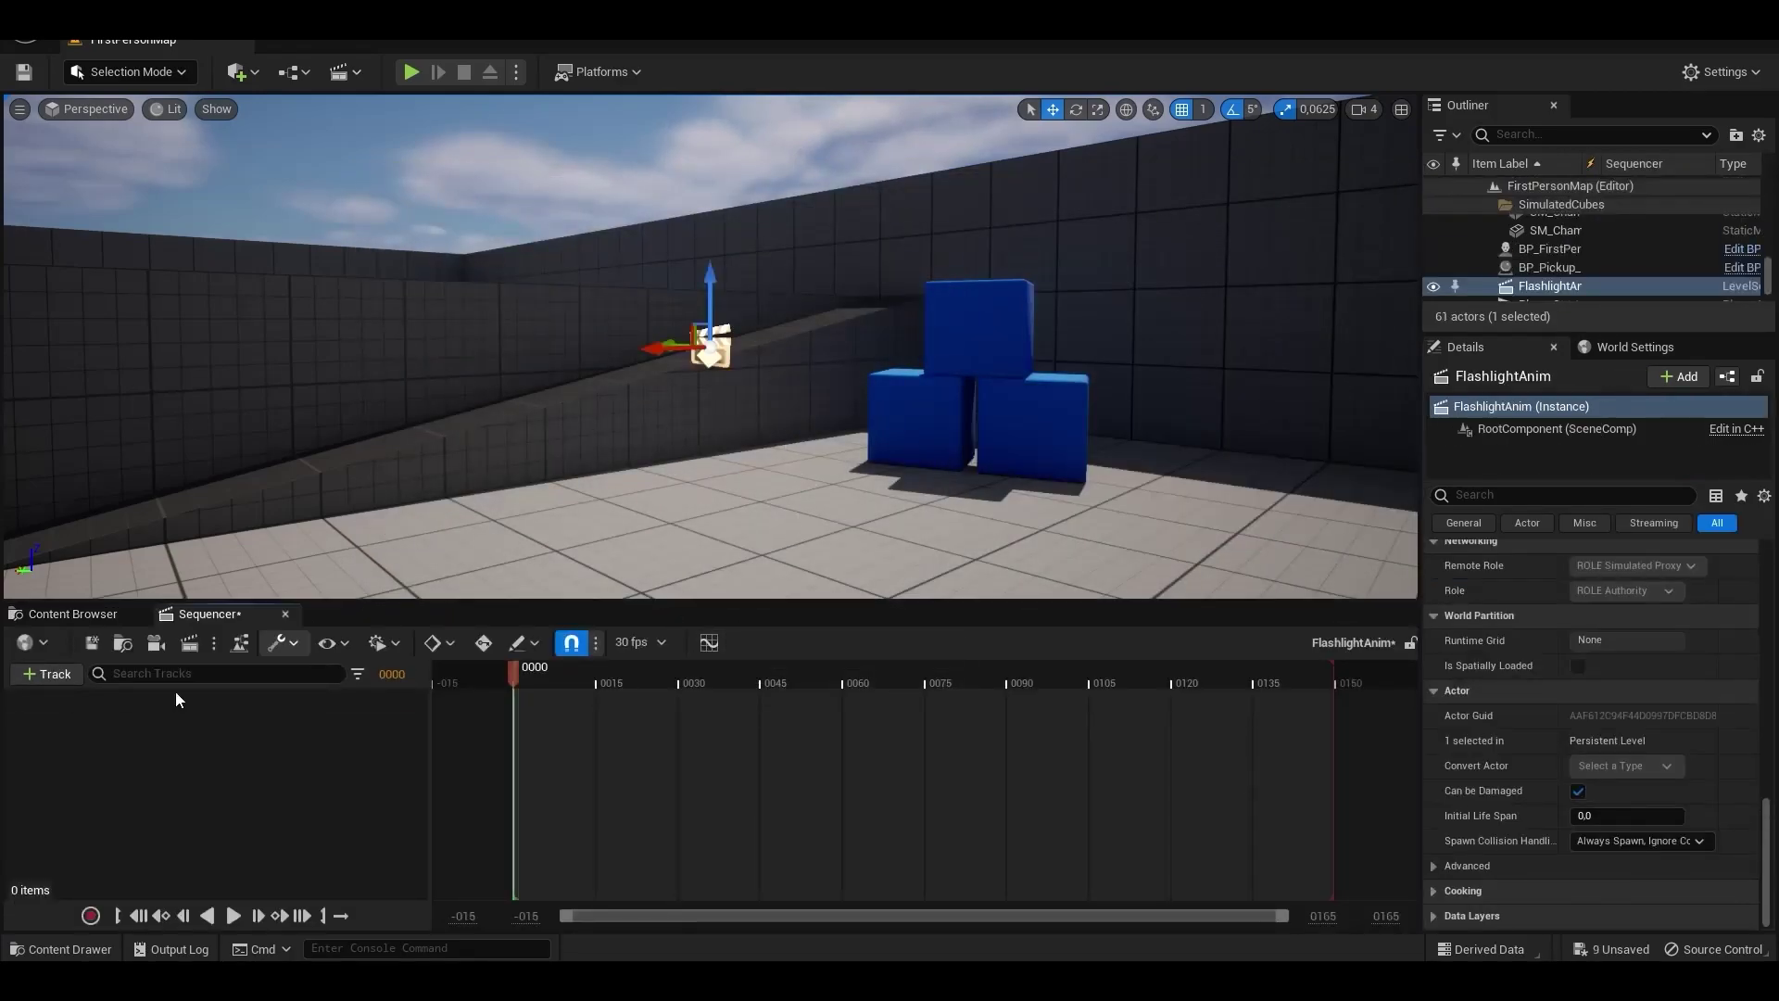
Step: Add the BP_FirstPersonCharacter actor to the FlashlightAnim sequence
mouse_move(889, 352)
right_down()
mouse_move(667, 352)
mouse_move(667, 315)
mouse_move(908, 339)
mouse_move(927, 359)
mouse_move(887, 361)
right_up()
click(667, 339)
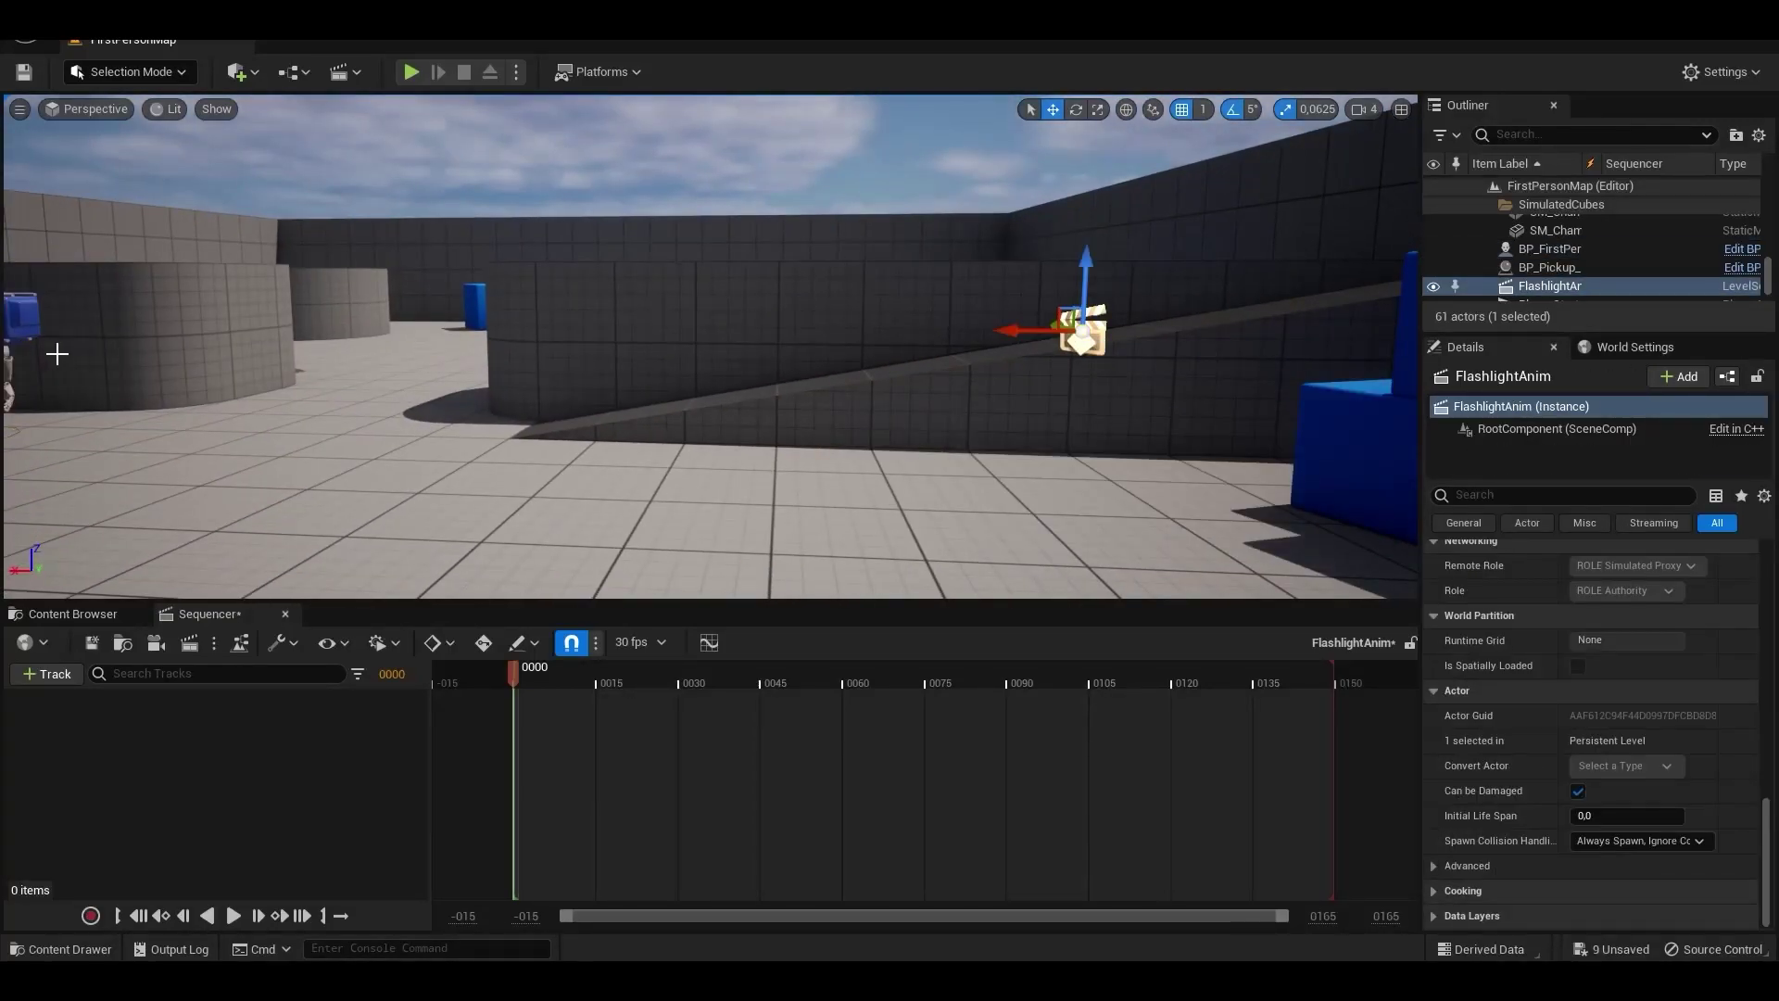
click(56, 674)
click(61, 675)
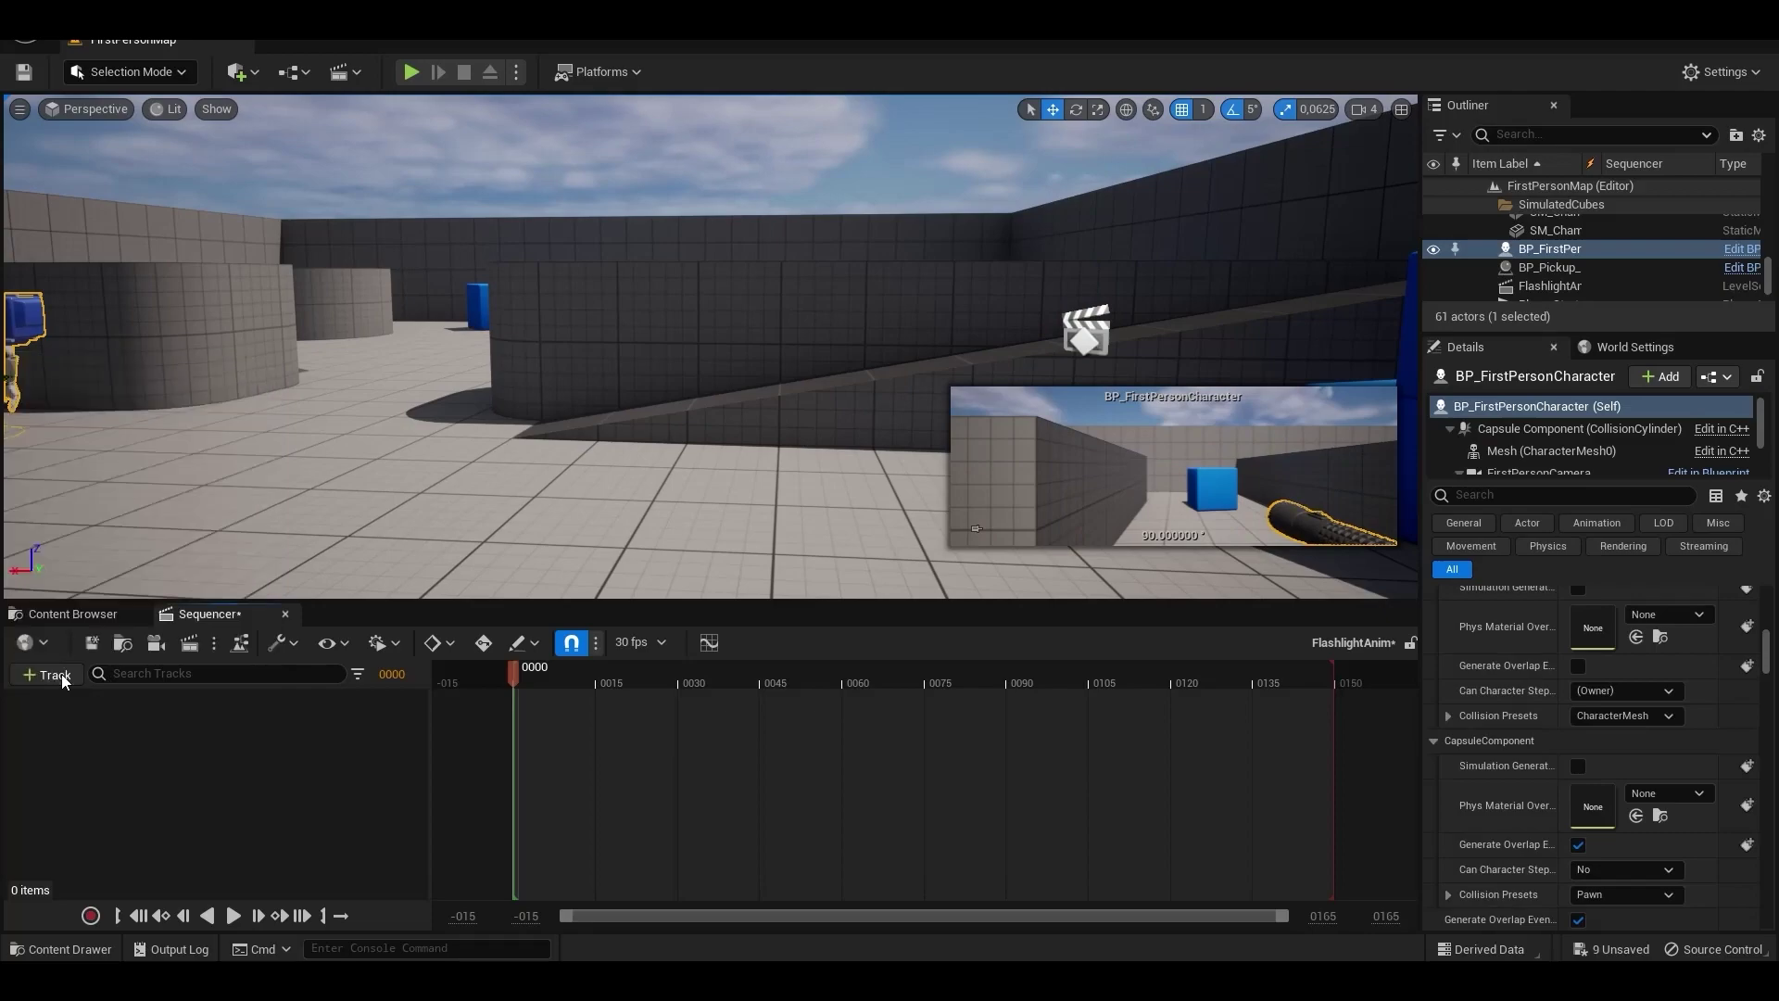
right_click(154, 703)
mouse_move(370, 420)
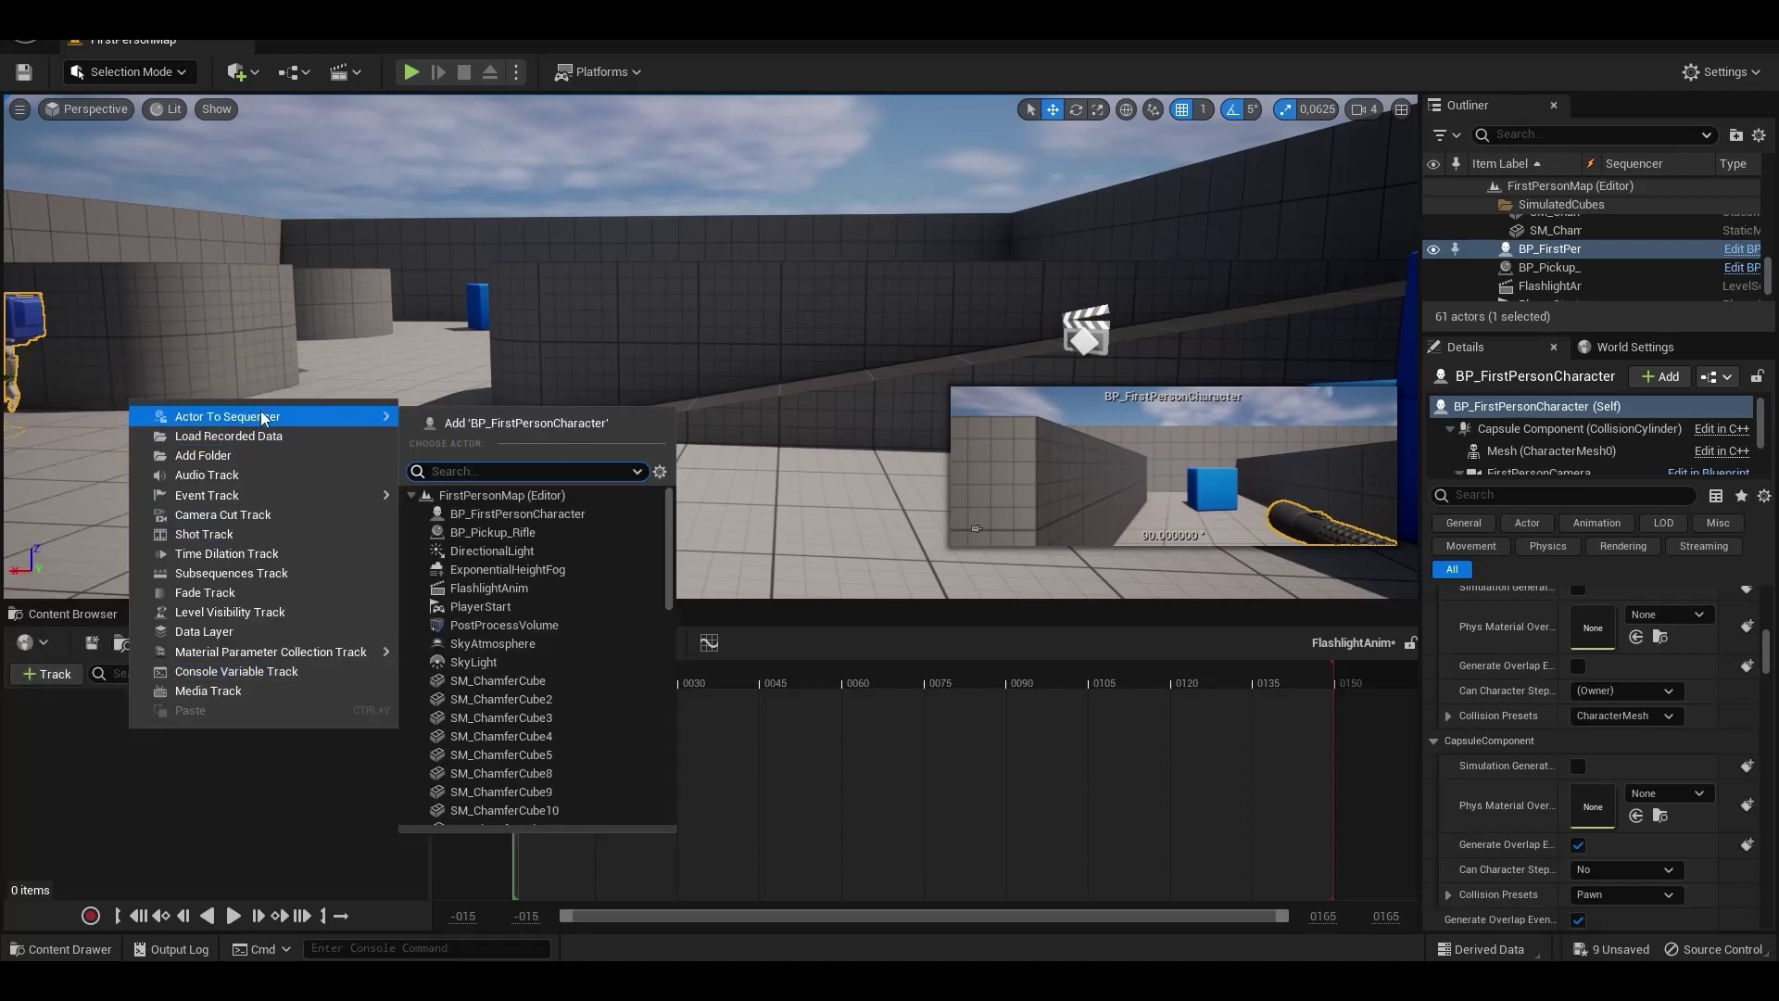
click(564, 514)
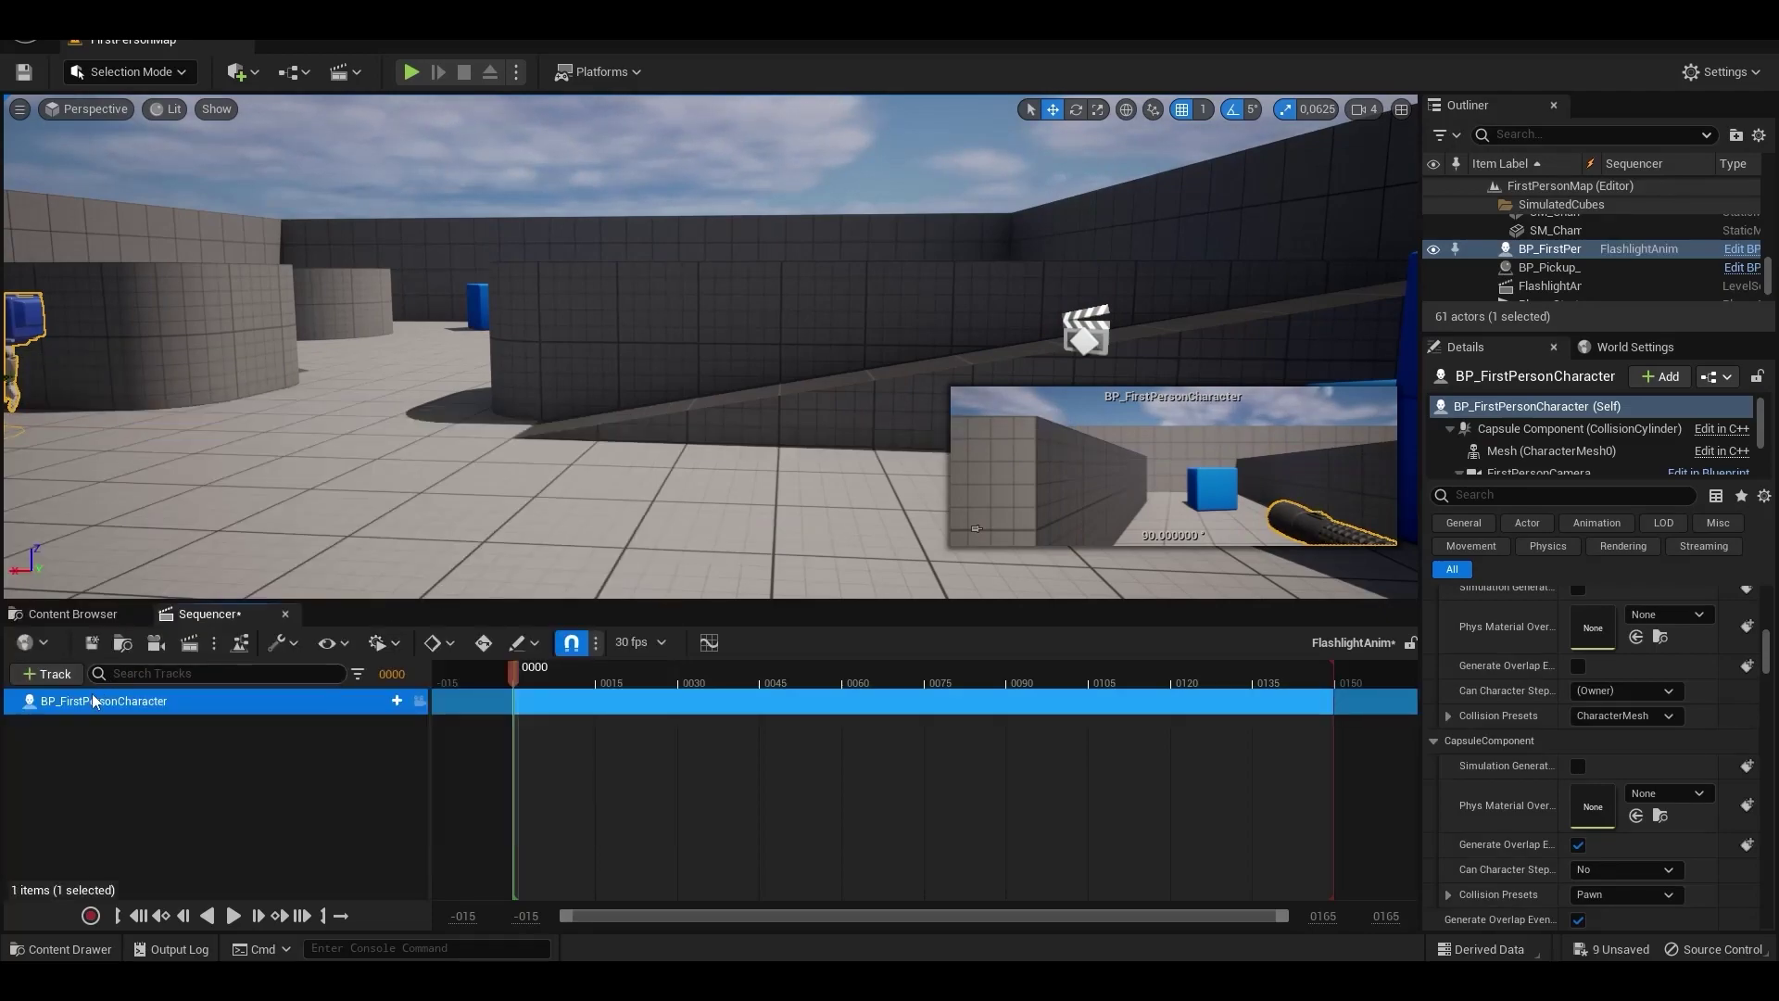
Step: Add the character's Flashlight component to the sequence with a Transform track and key it at frame 0
click(385, 702)
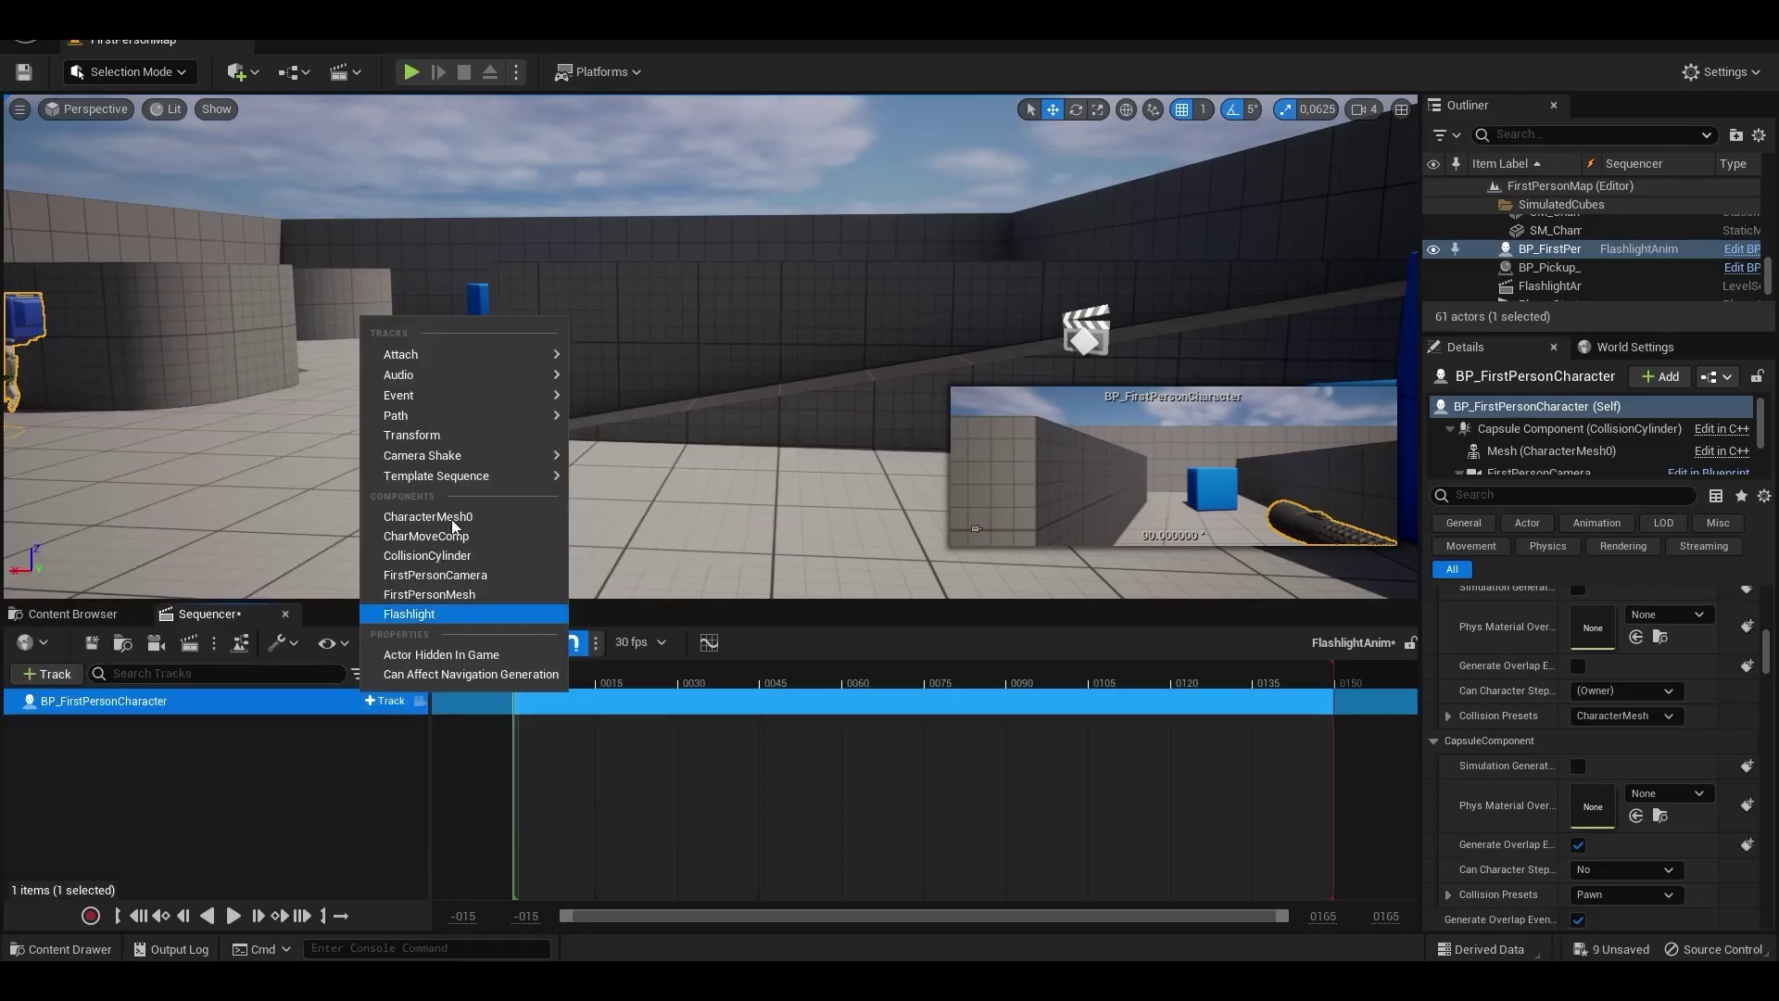
click(434, 619)
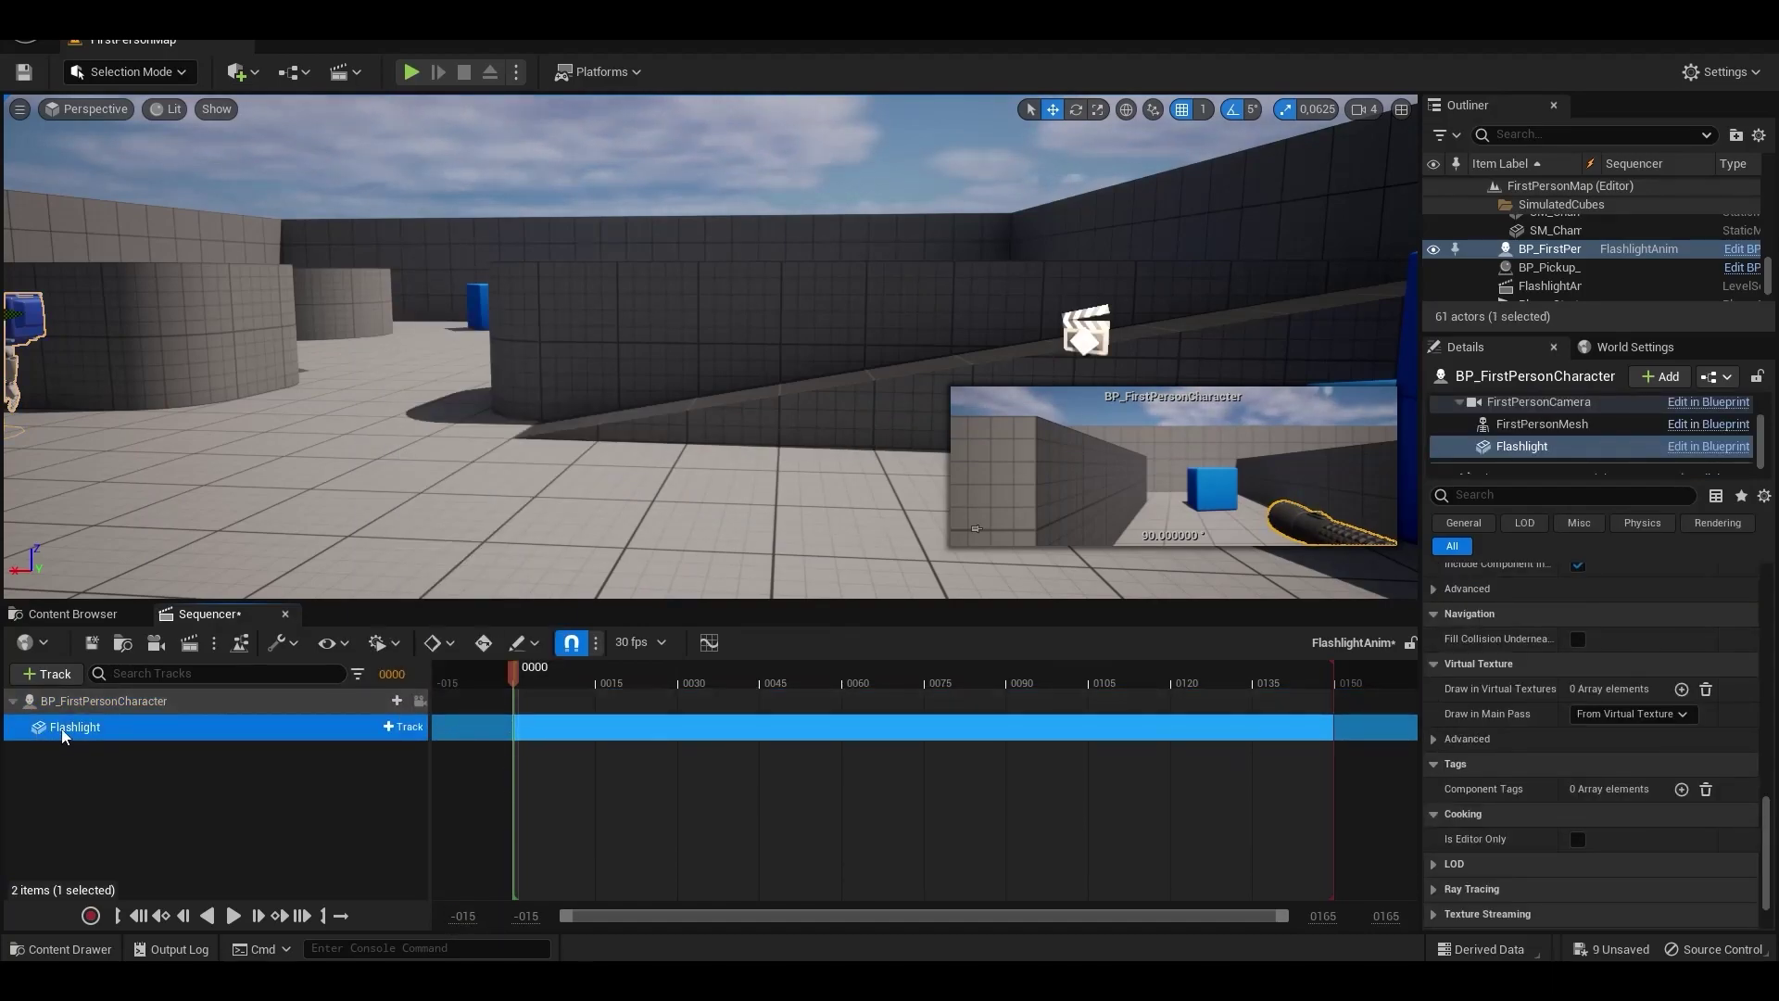
click(404, 727)
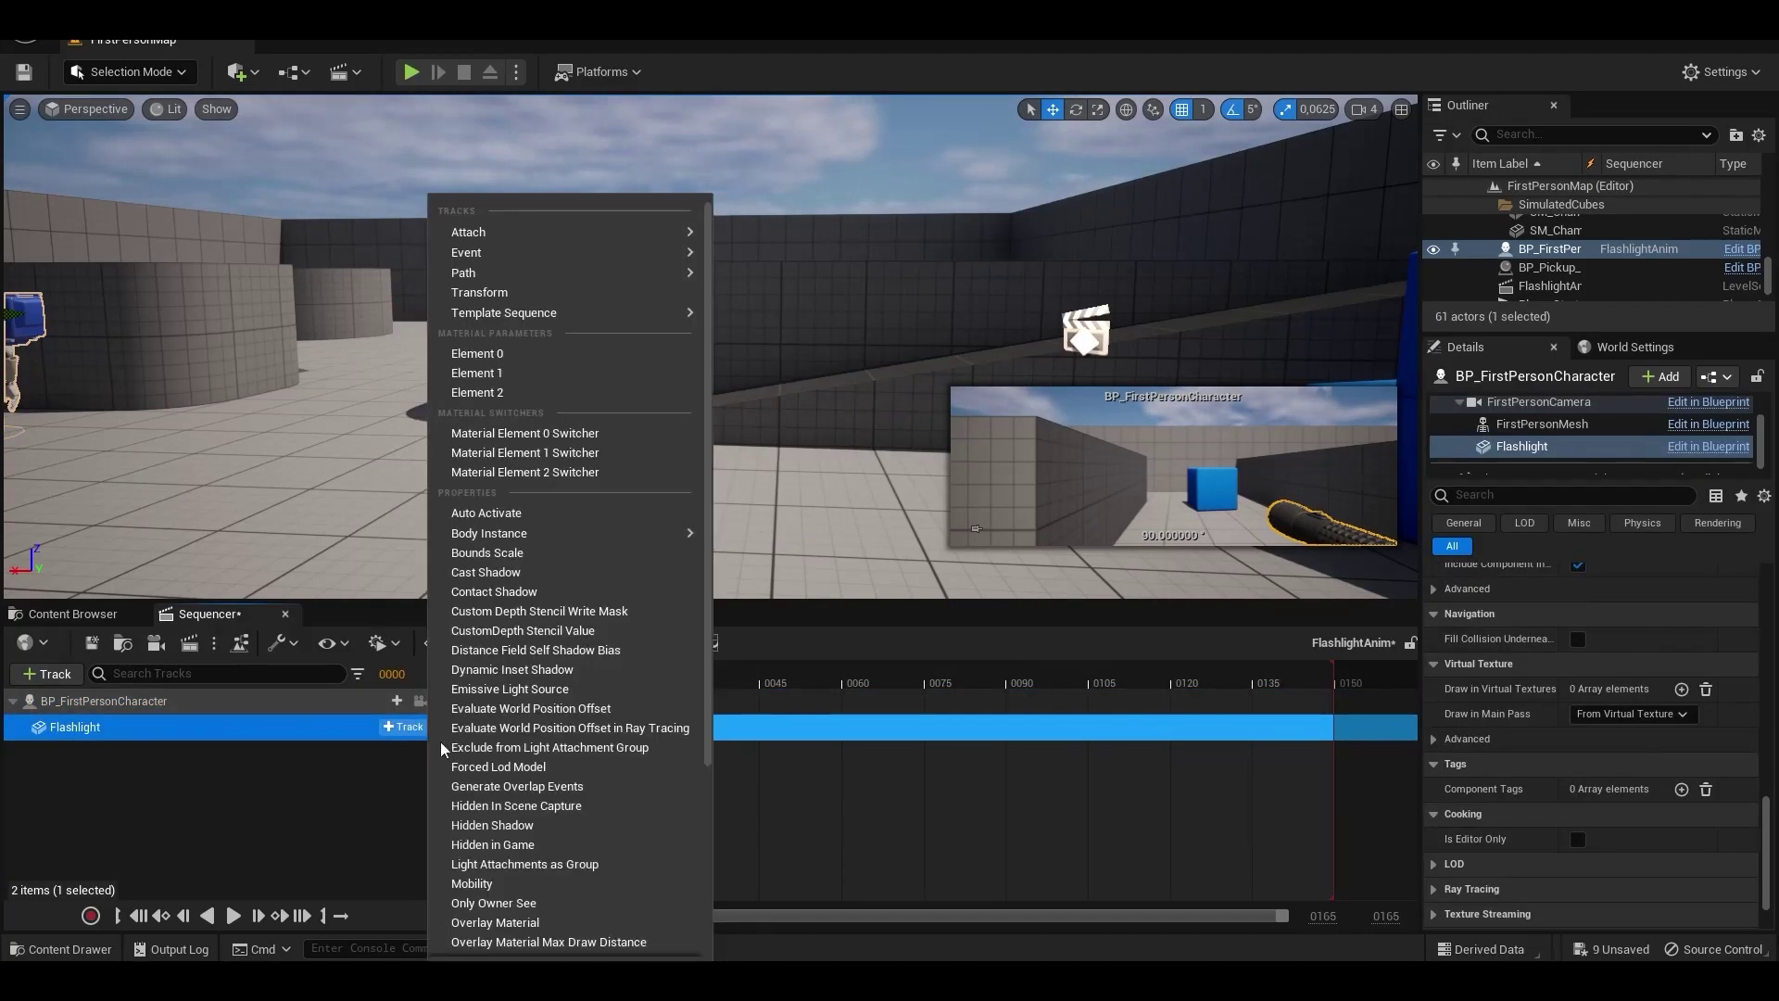
click(494, 293)
click(33, 750)
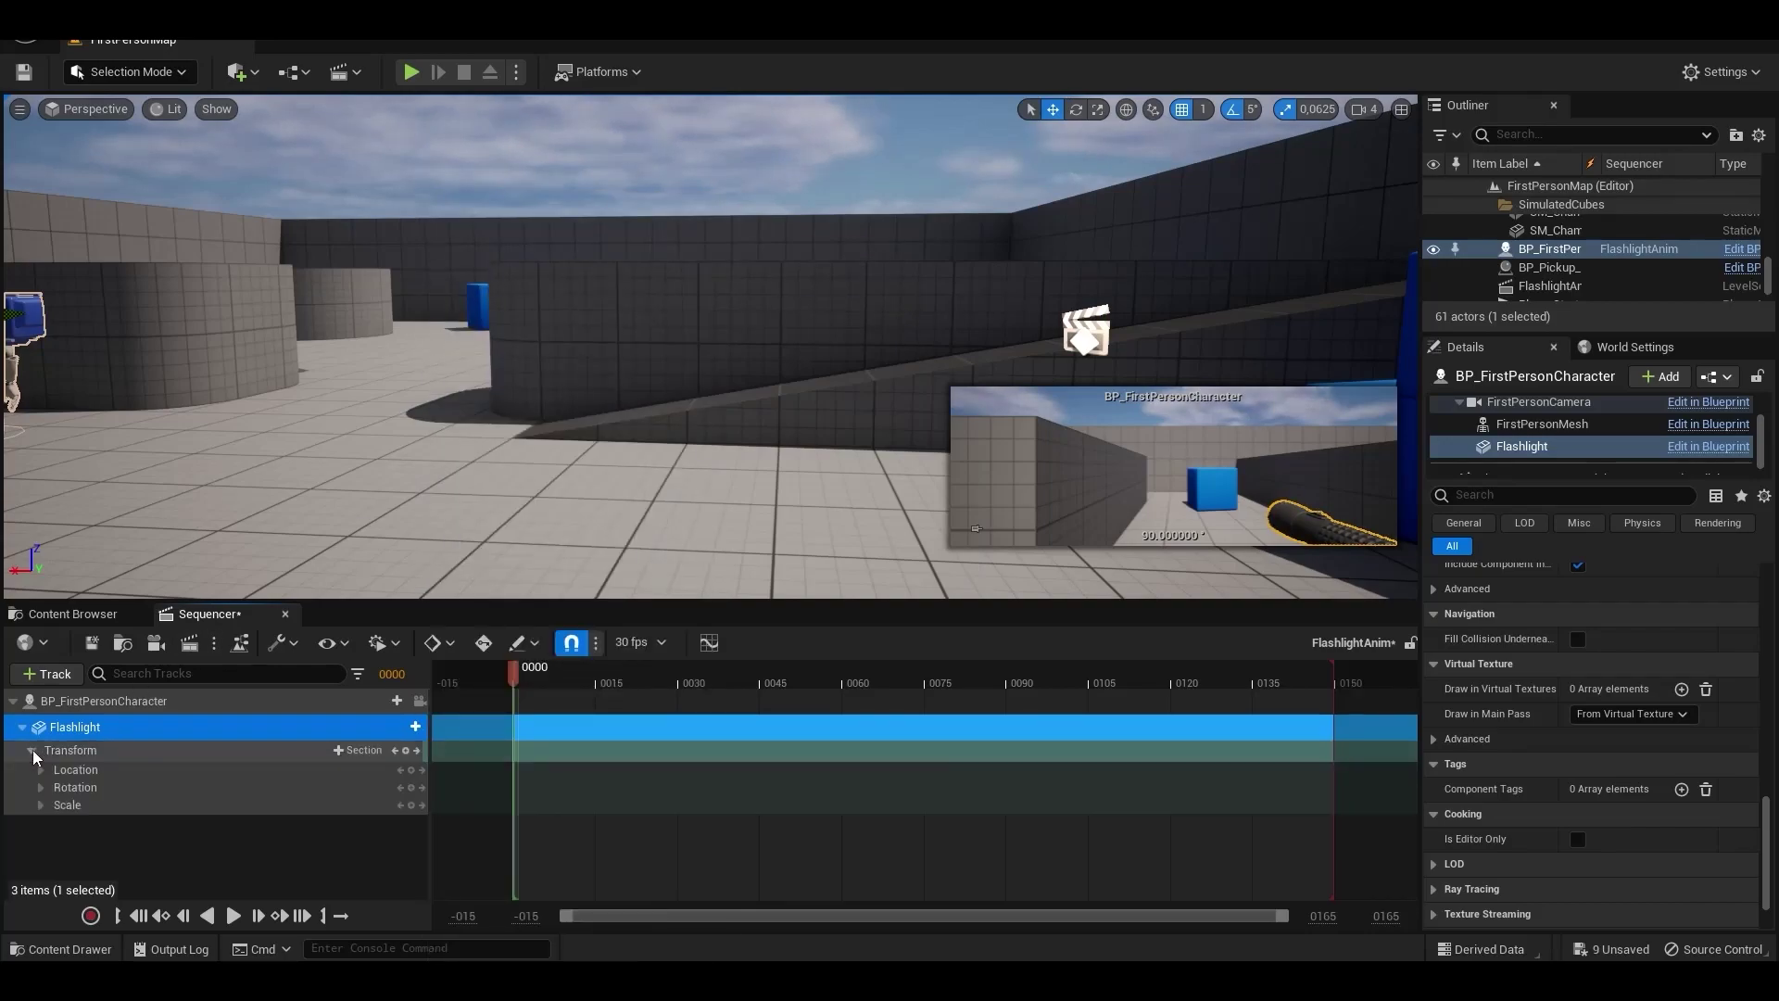
click(411, 752)
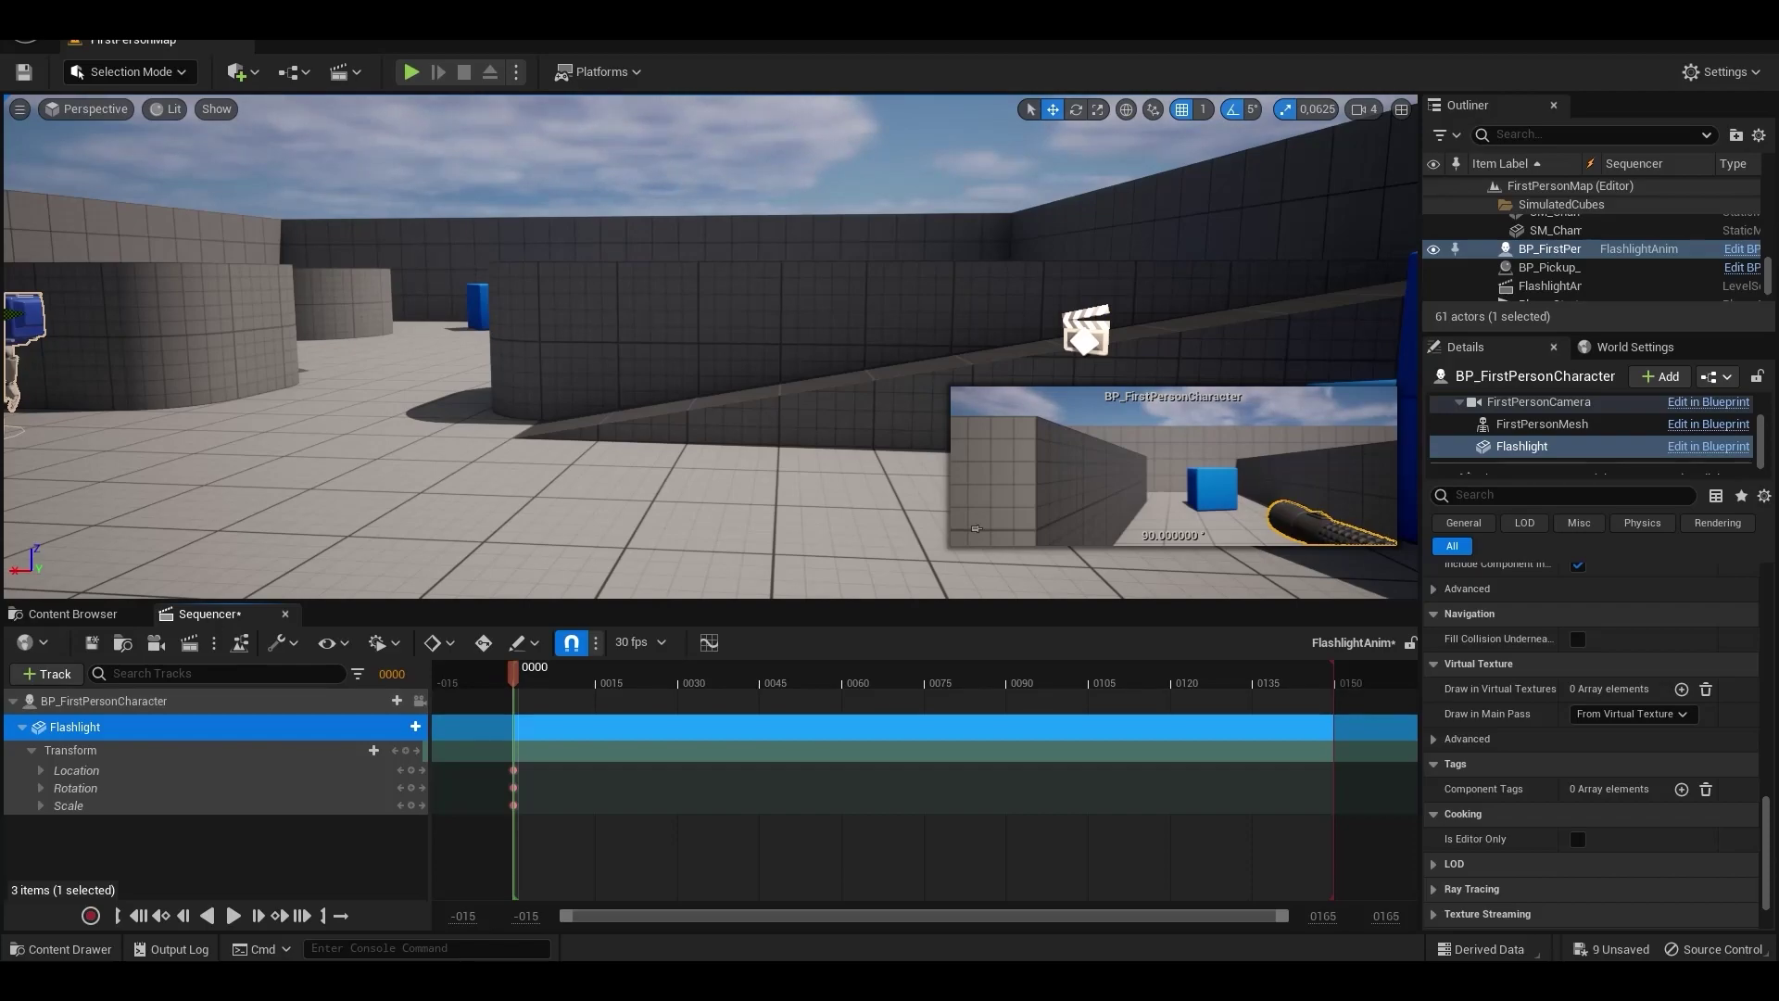
Step: Key the Flashlight's Location Z at frame 30 with a value of about -5.75
click(40, 770)
drag(515, 688, 687, 704)
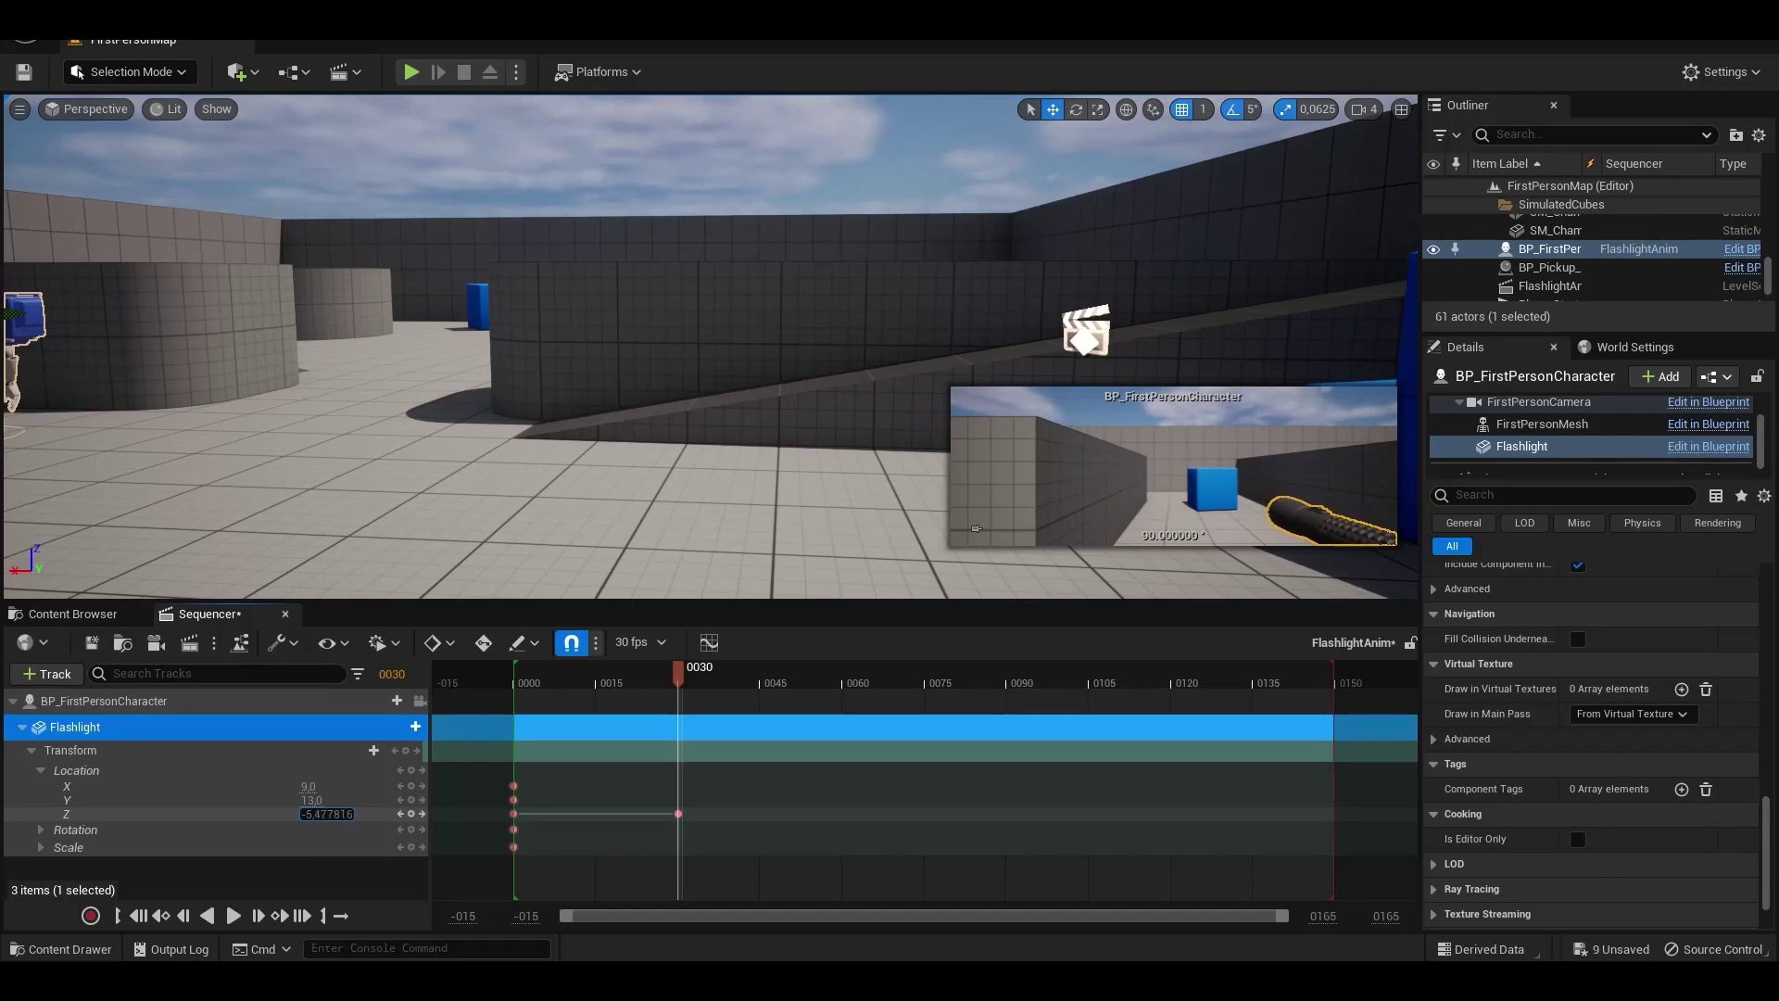
mouse_move(689, 687)
mouse_down()
mouse_move(556, 688)
mouse_move(682, 689)
mouse_up()
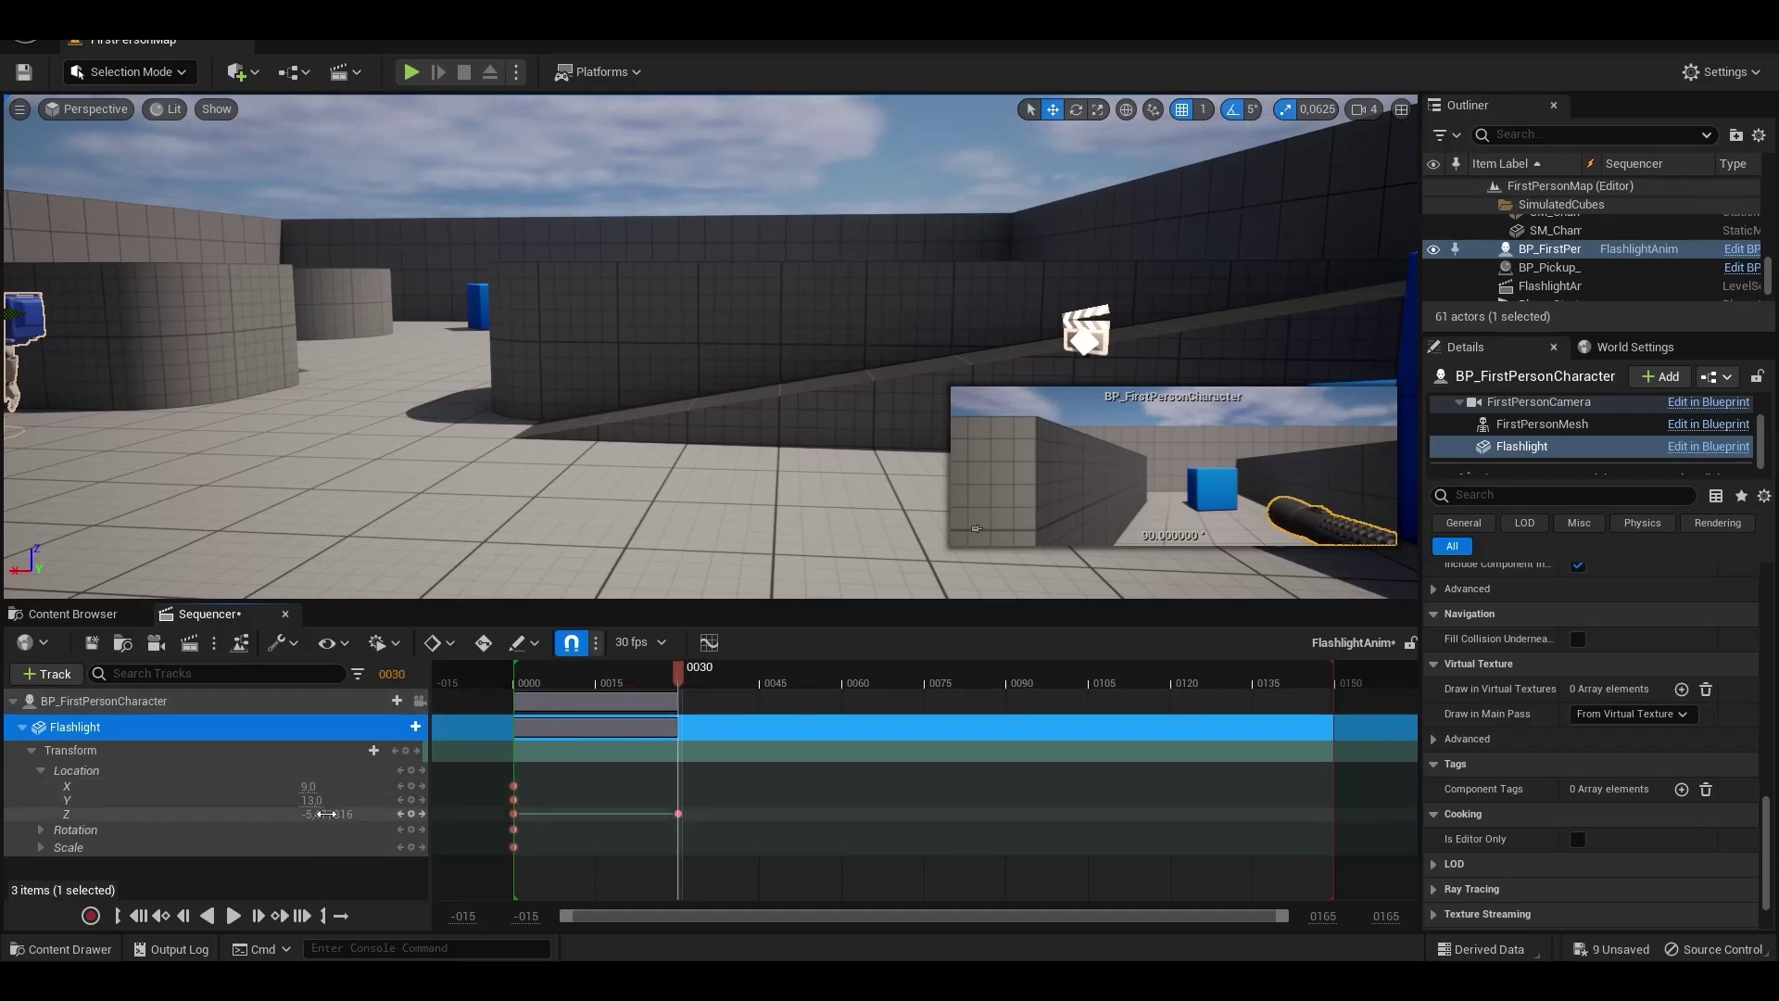
drag(326, 814, 336, 814)
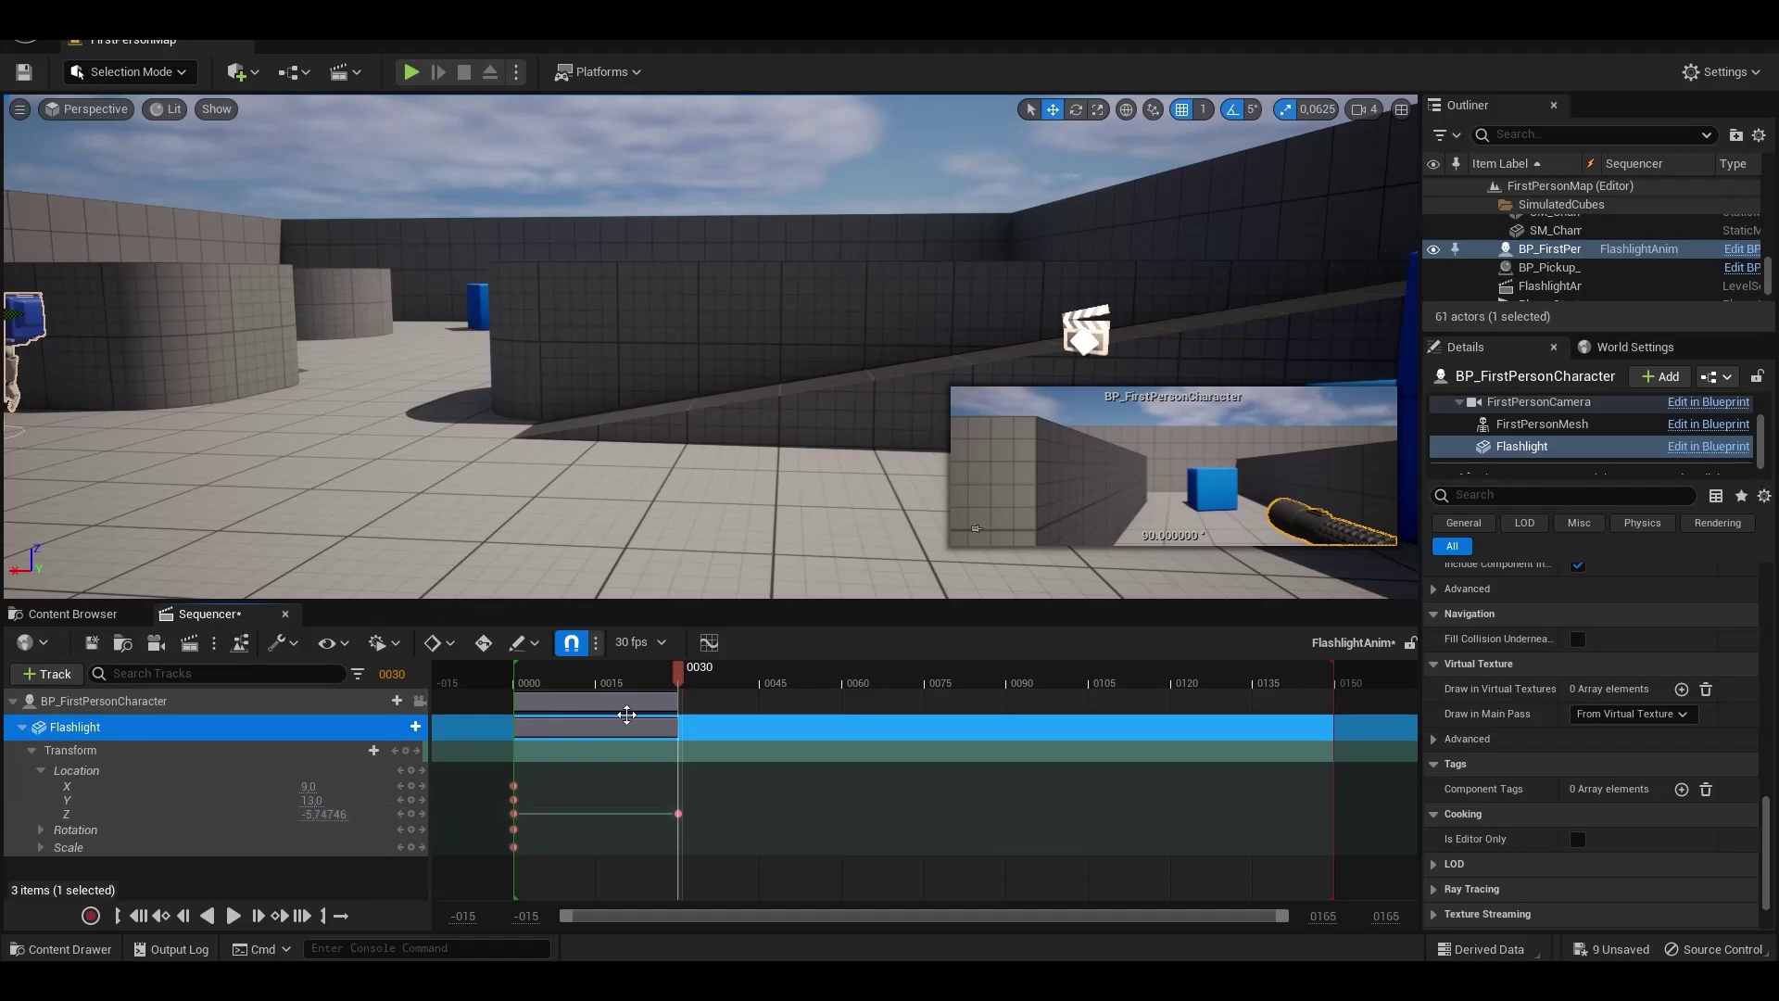
Step: Play back the animation and adjust the Flashlight's Location Z key at frame 30 to about -5.85
click(513, 672)
key(space)
key(space)
mouse_move(658, 684)
mouse_down()
mouse_move(532, 683)
mouse_move(677, 694)
mouse_move(485, 676)
mouse_move(679, 694)
mouse_up()
click(678, 813)
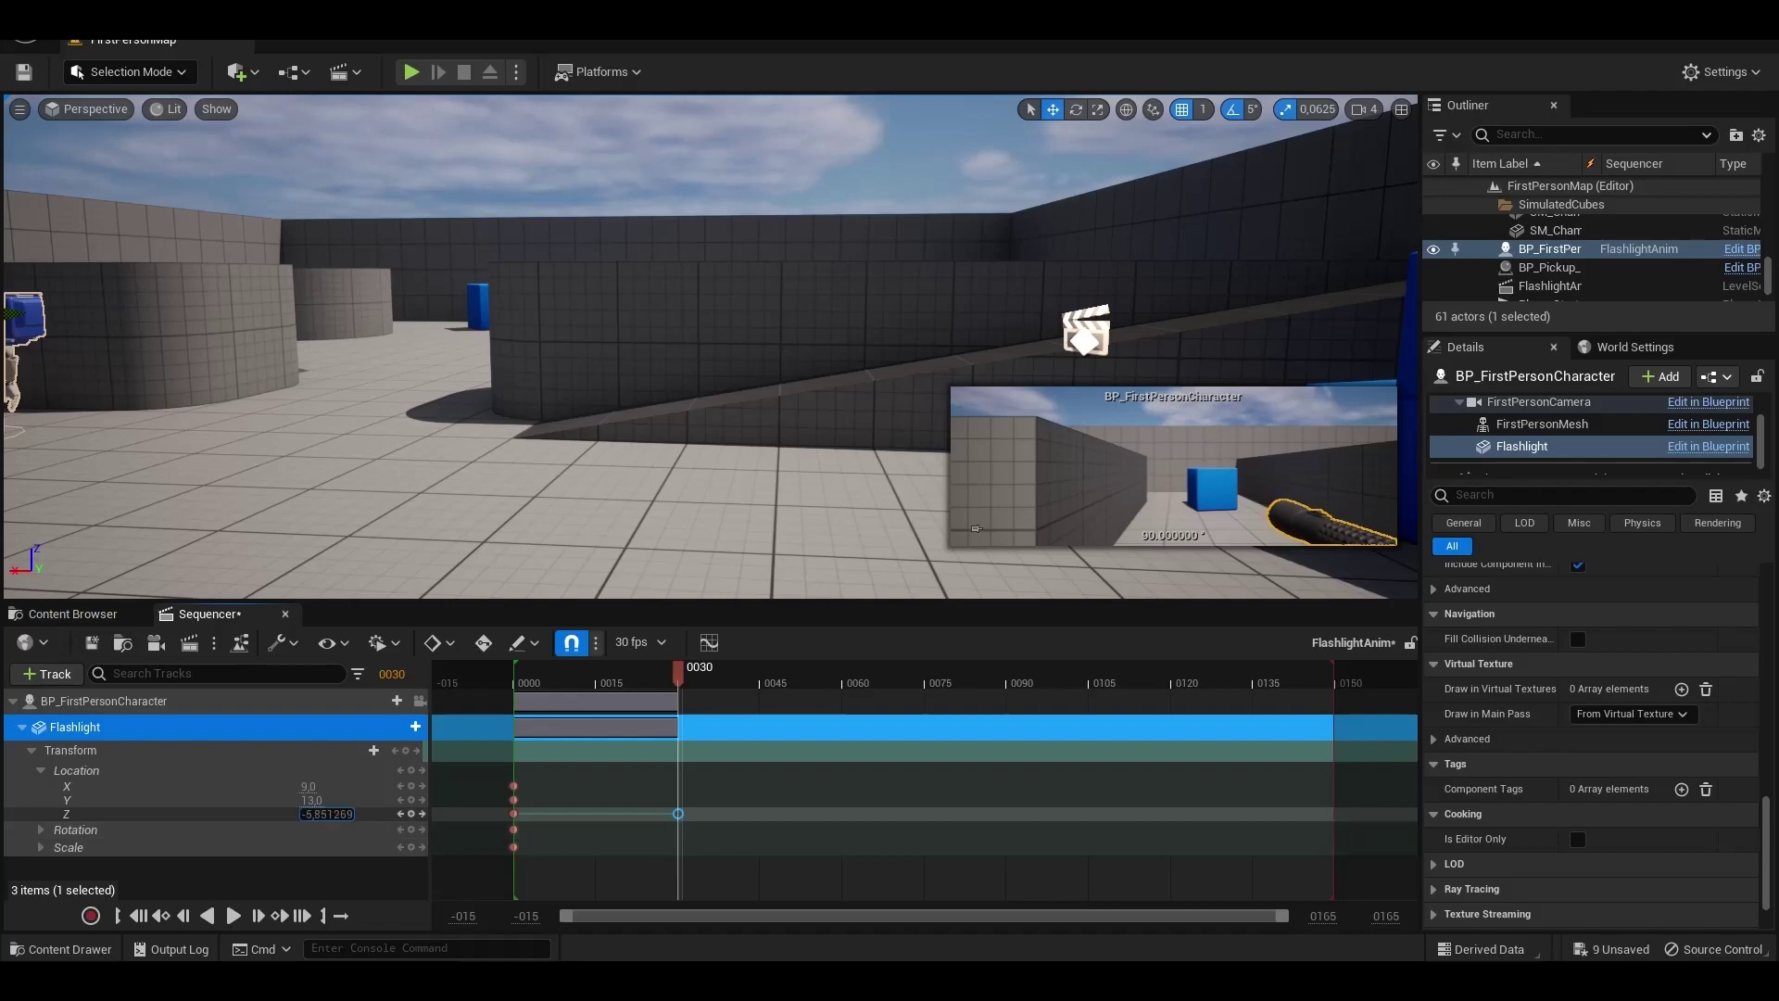
Step: Key the Flashlight's whole Transform at frame 60 and return its Location Z there to about -6
click(523, 674)
key(space)
drag(521, 666, 842, 700)
click(405, 752)
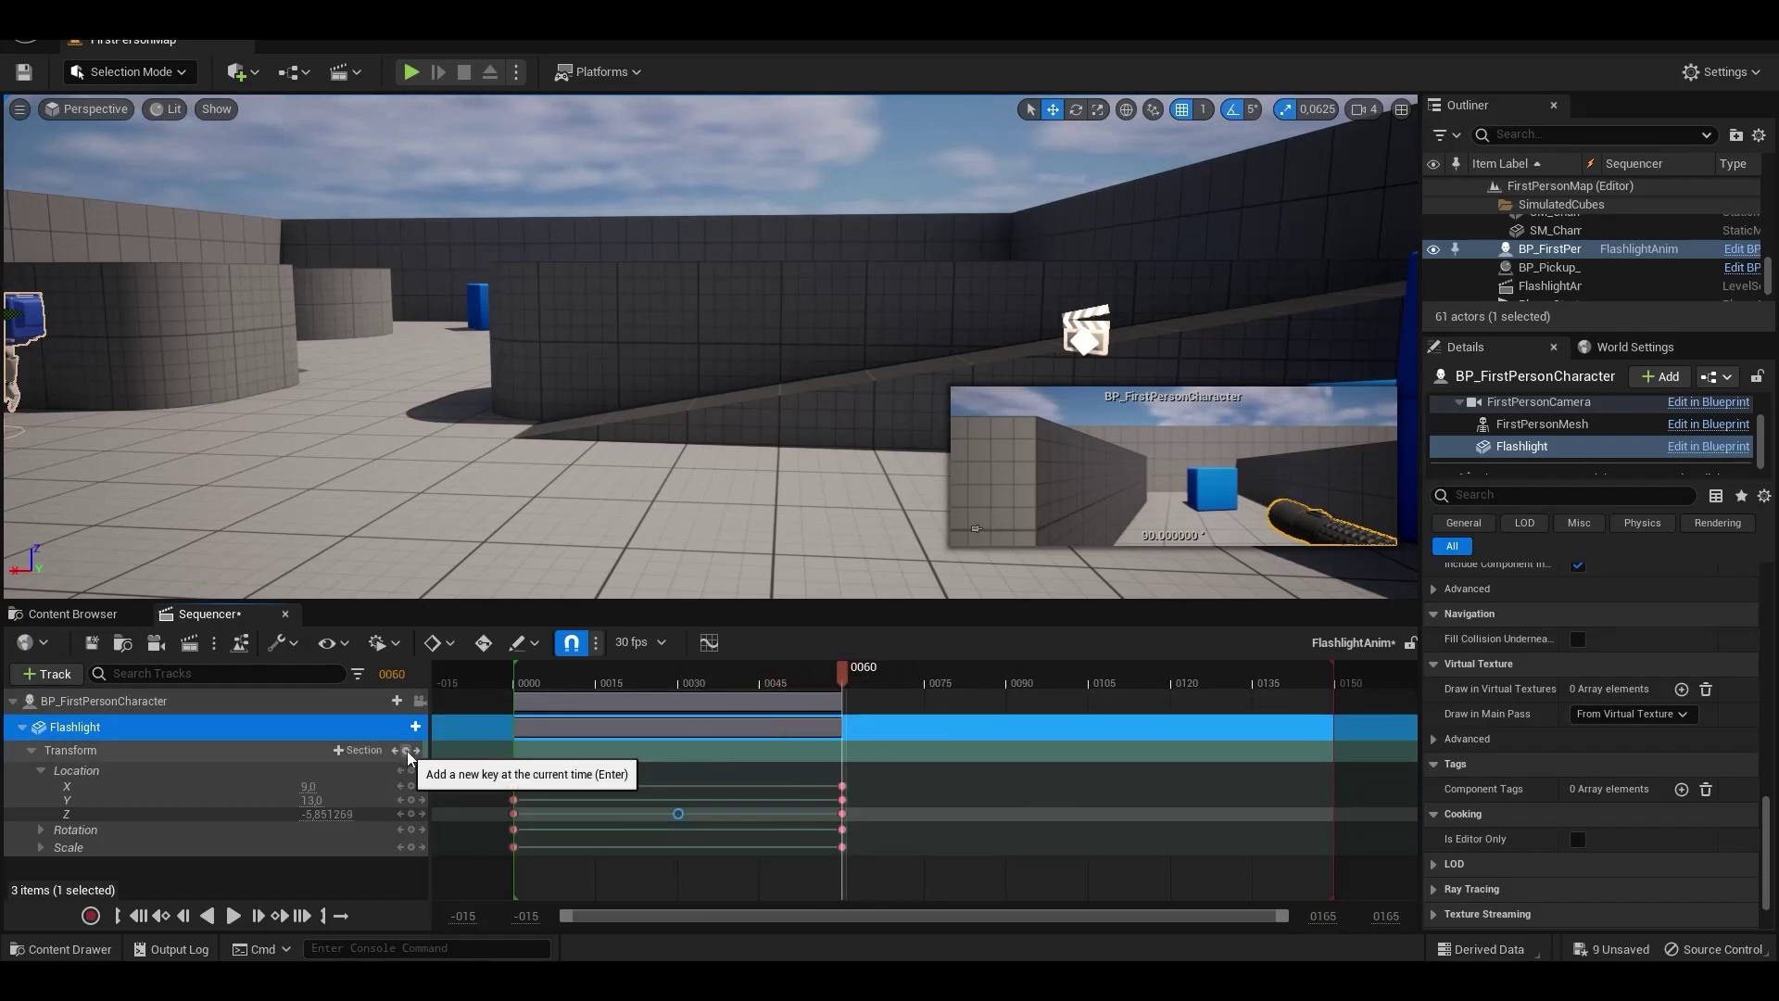
click(368, 814)
Step: Play the flashlight animation from the start to check the motion and save the FlashlightAnim sequence
drag(545, 684, 513, 686)
key(space)
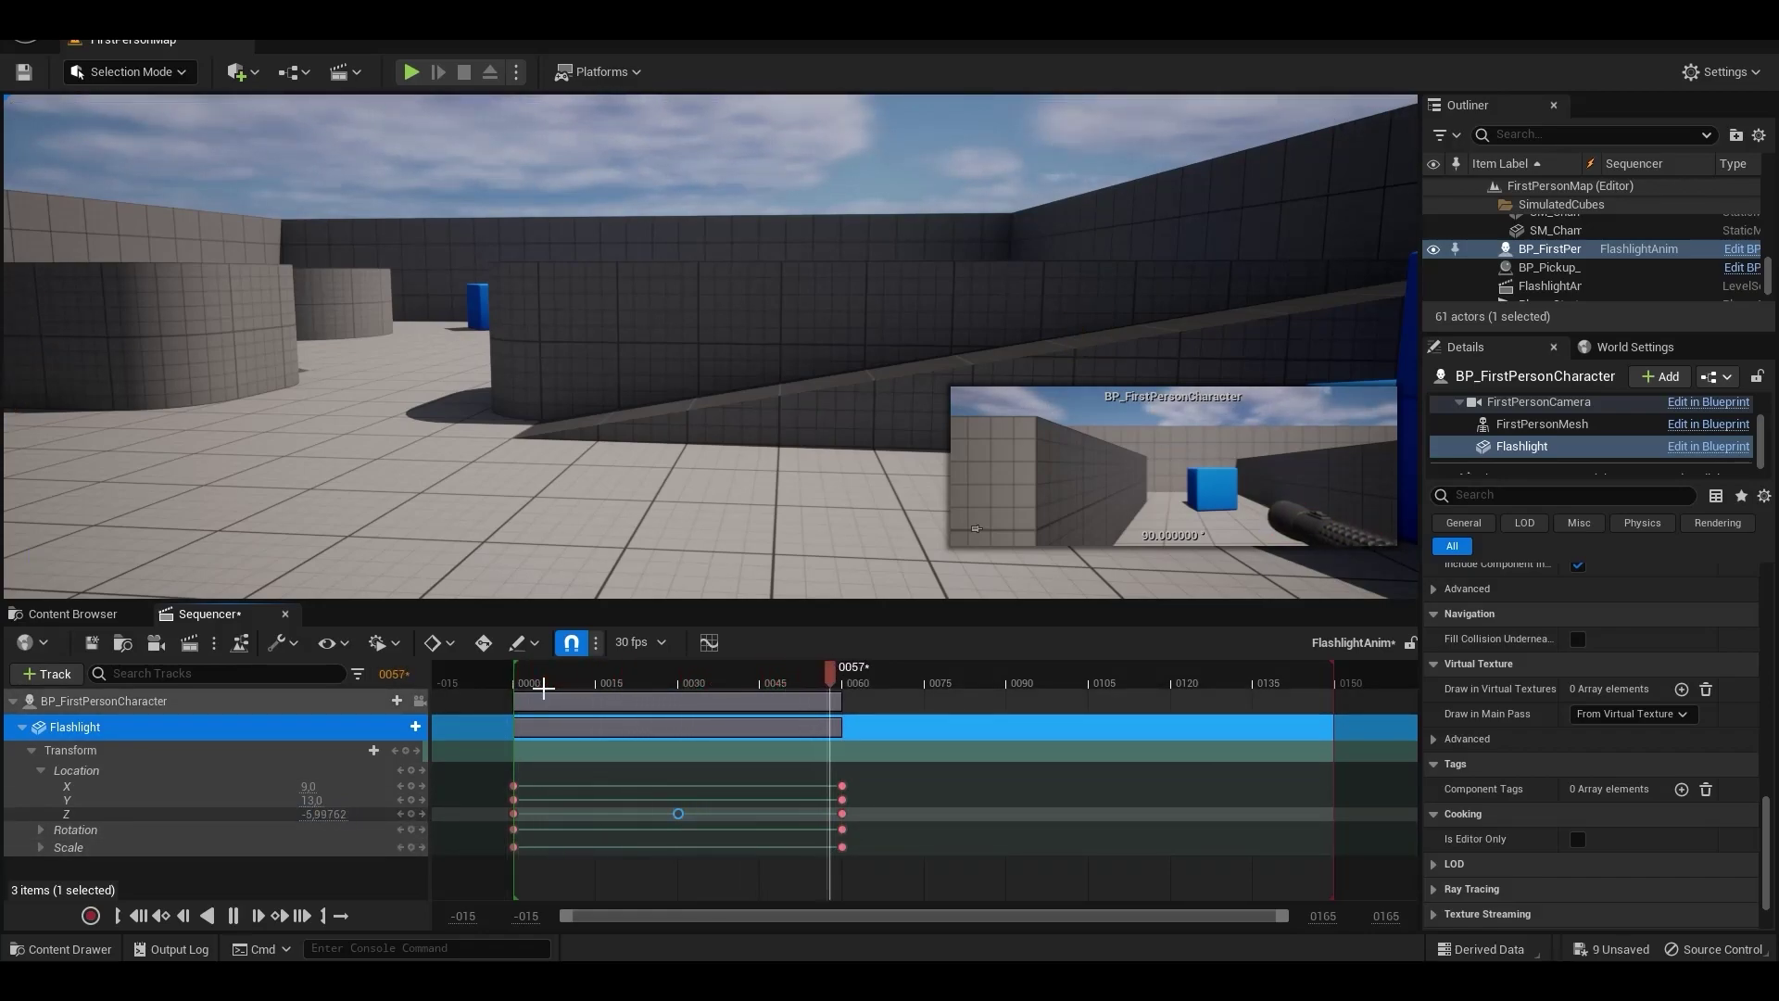
key(space)
mouse_move(556, 682)
mouse_down()
mouse_move(528, 683)
mouse_move(850, 696)
mouse_move(593, 706)
mouse_move(521, 690)
mouse_up()
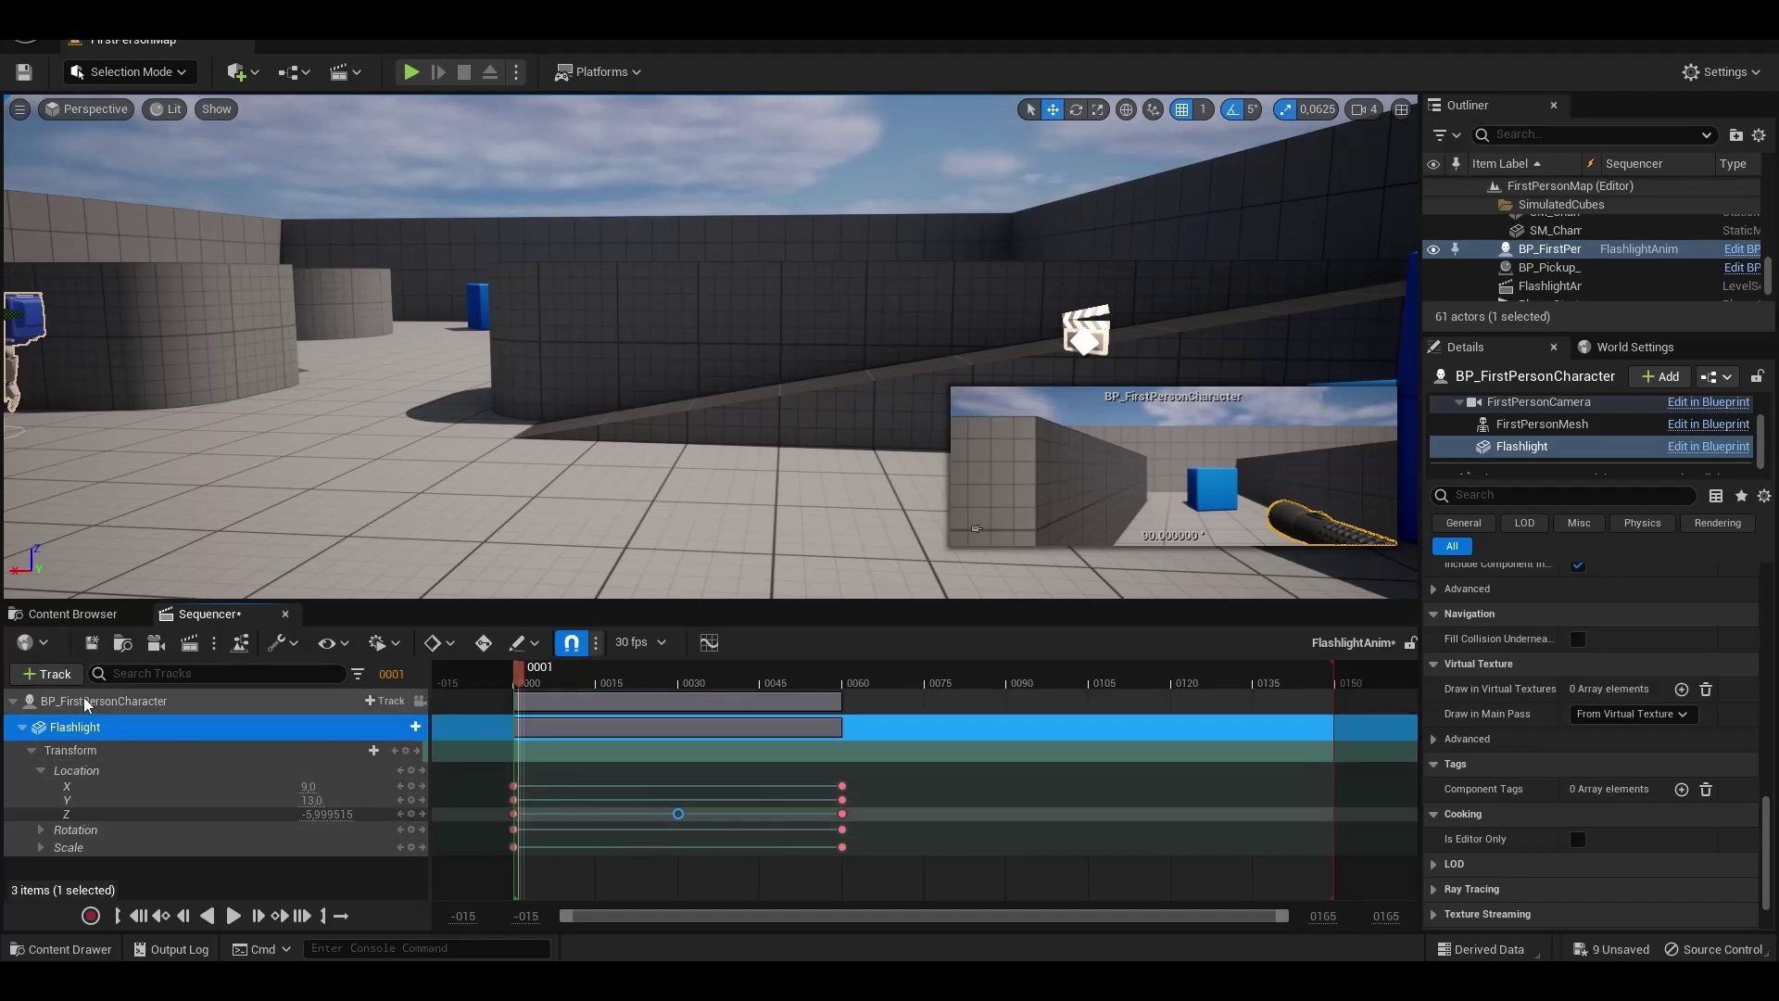
click(91, 642)
Step: Open the BP_FirstPersonCharacter blueprint for editing and add a Spot Light component under the Flashlight component
click(1742, 248)
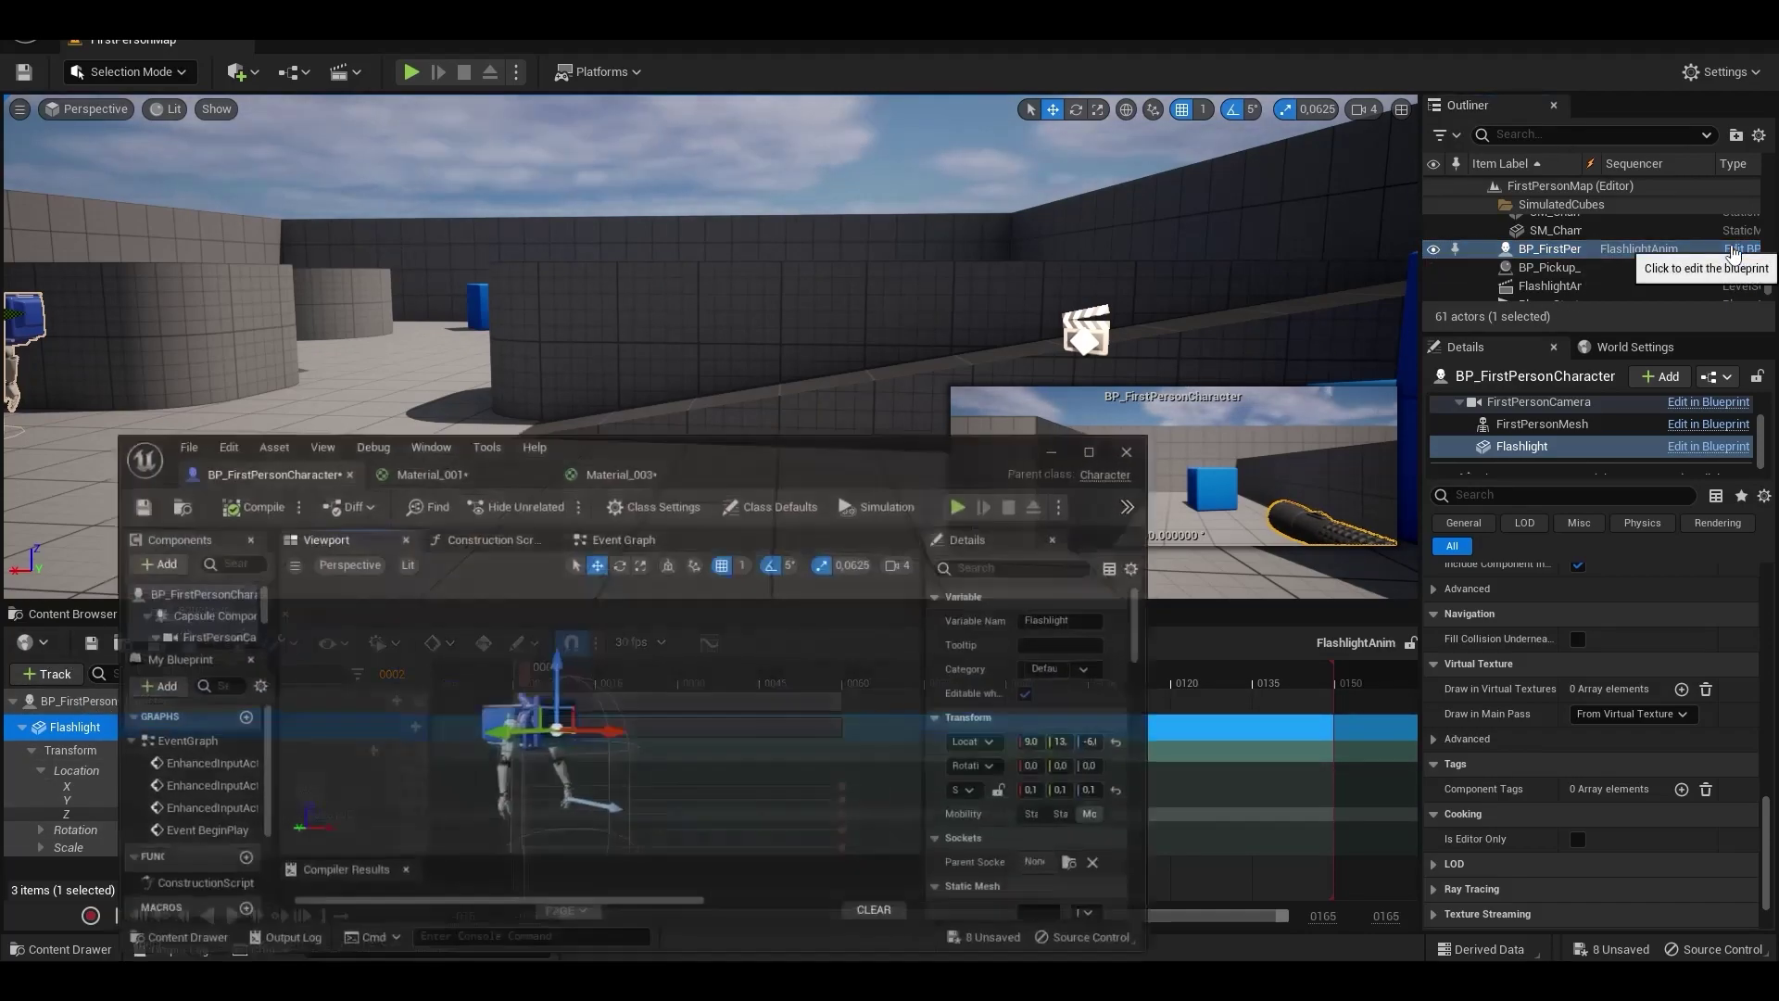
click(648, 451)
click(248, 451)
double_click(872, 430)
click(171, 268)
click(44, 132)
text(spot)
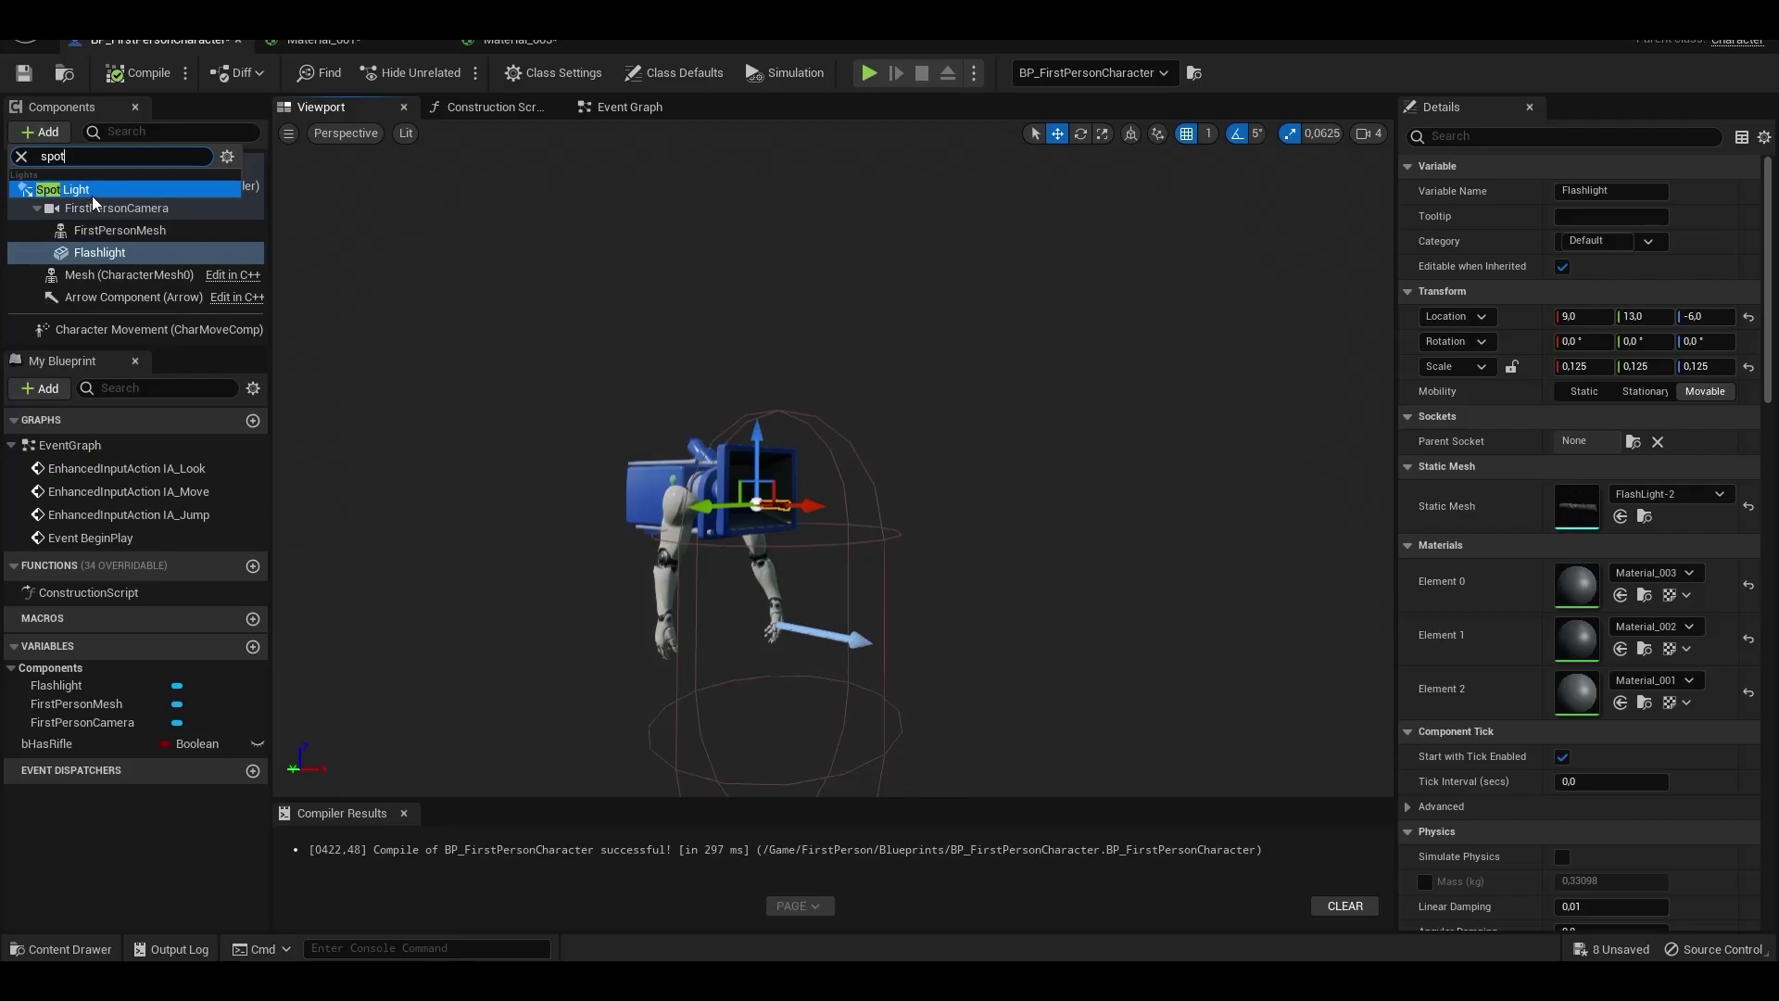
click(92, 197)
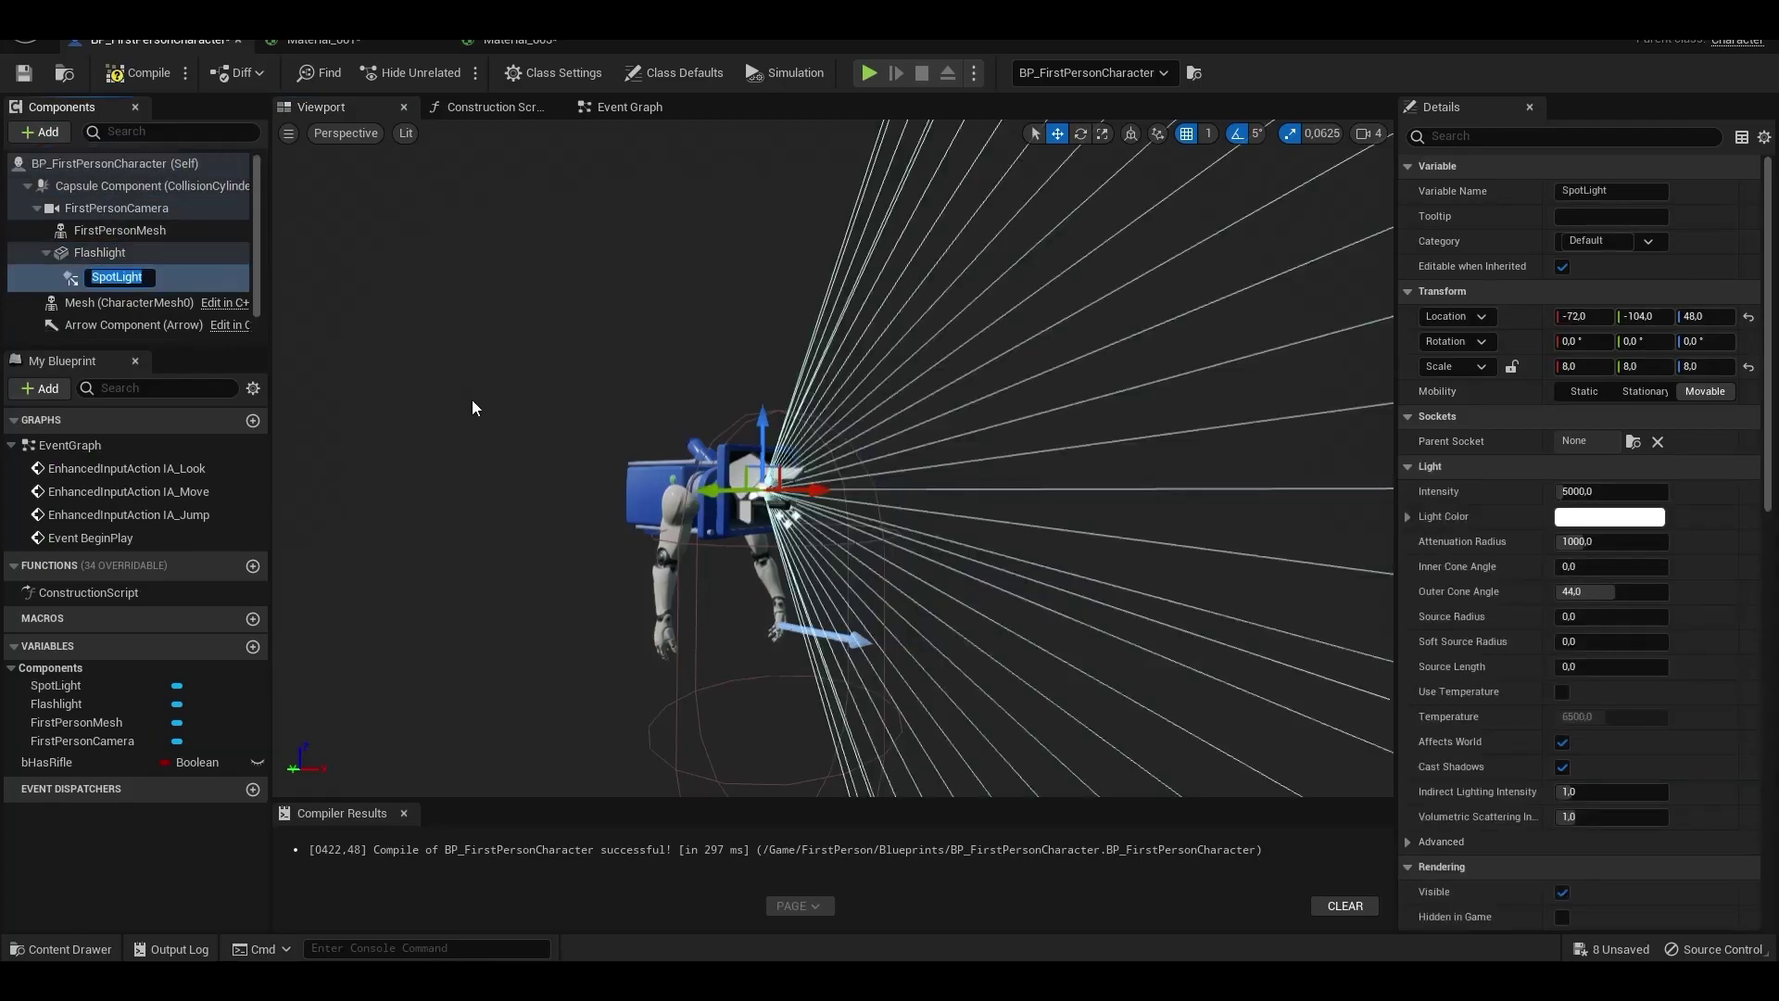
Step: Move the SpotLight toward the front end of the flashlight mesh, at Location Y 8 and Z 48
drag(795, 497, 885, 535)
right_drag(885, 535, 741, 529)
drag(718, 522, 500, 585)
drag(631, 544, 746, 561)
right_drag(746, 561, 667, 619)
drag(895, 538, 845, 553)
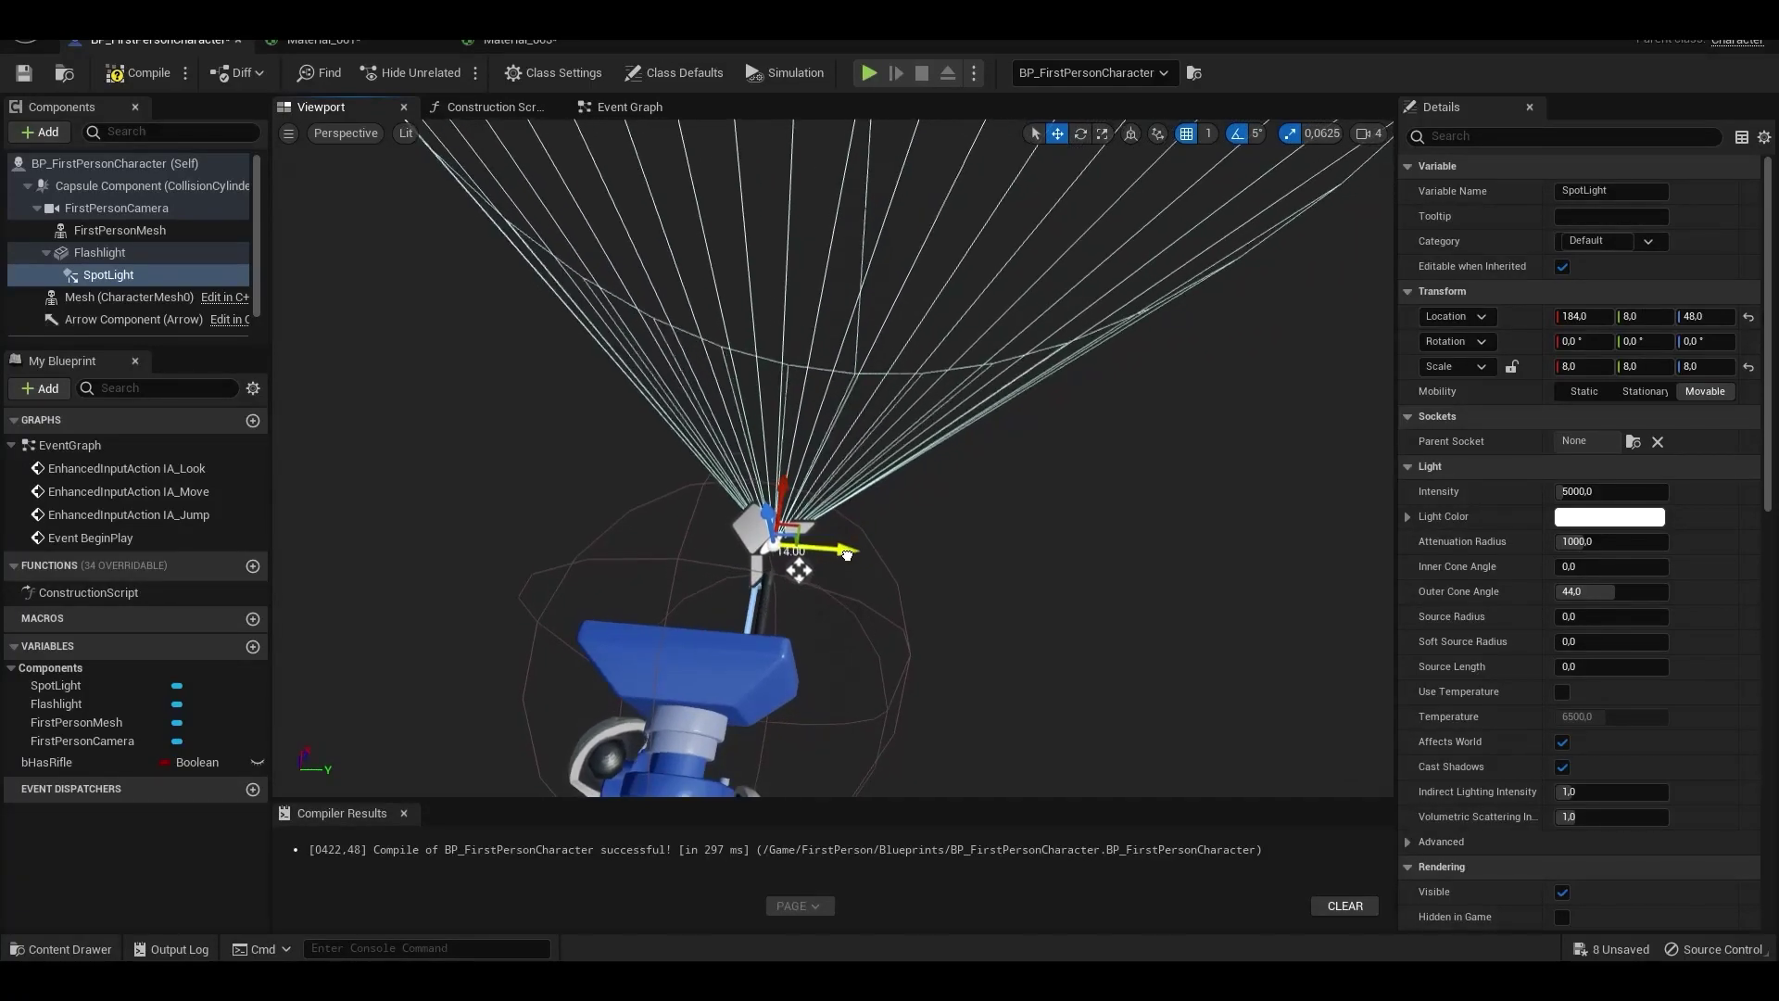
alt+drag(777, 492, 611, 518)
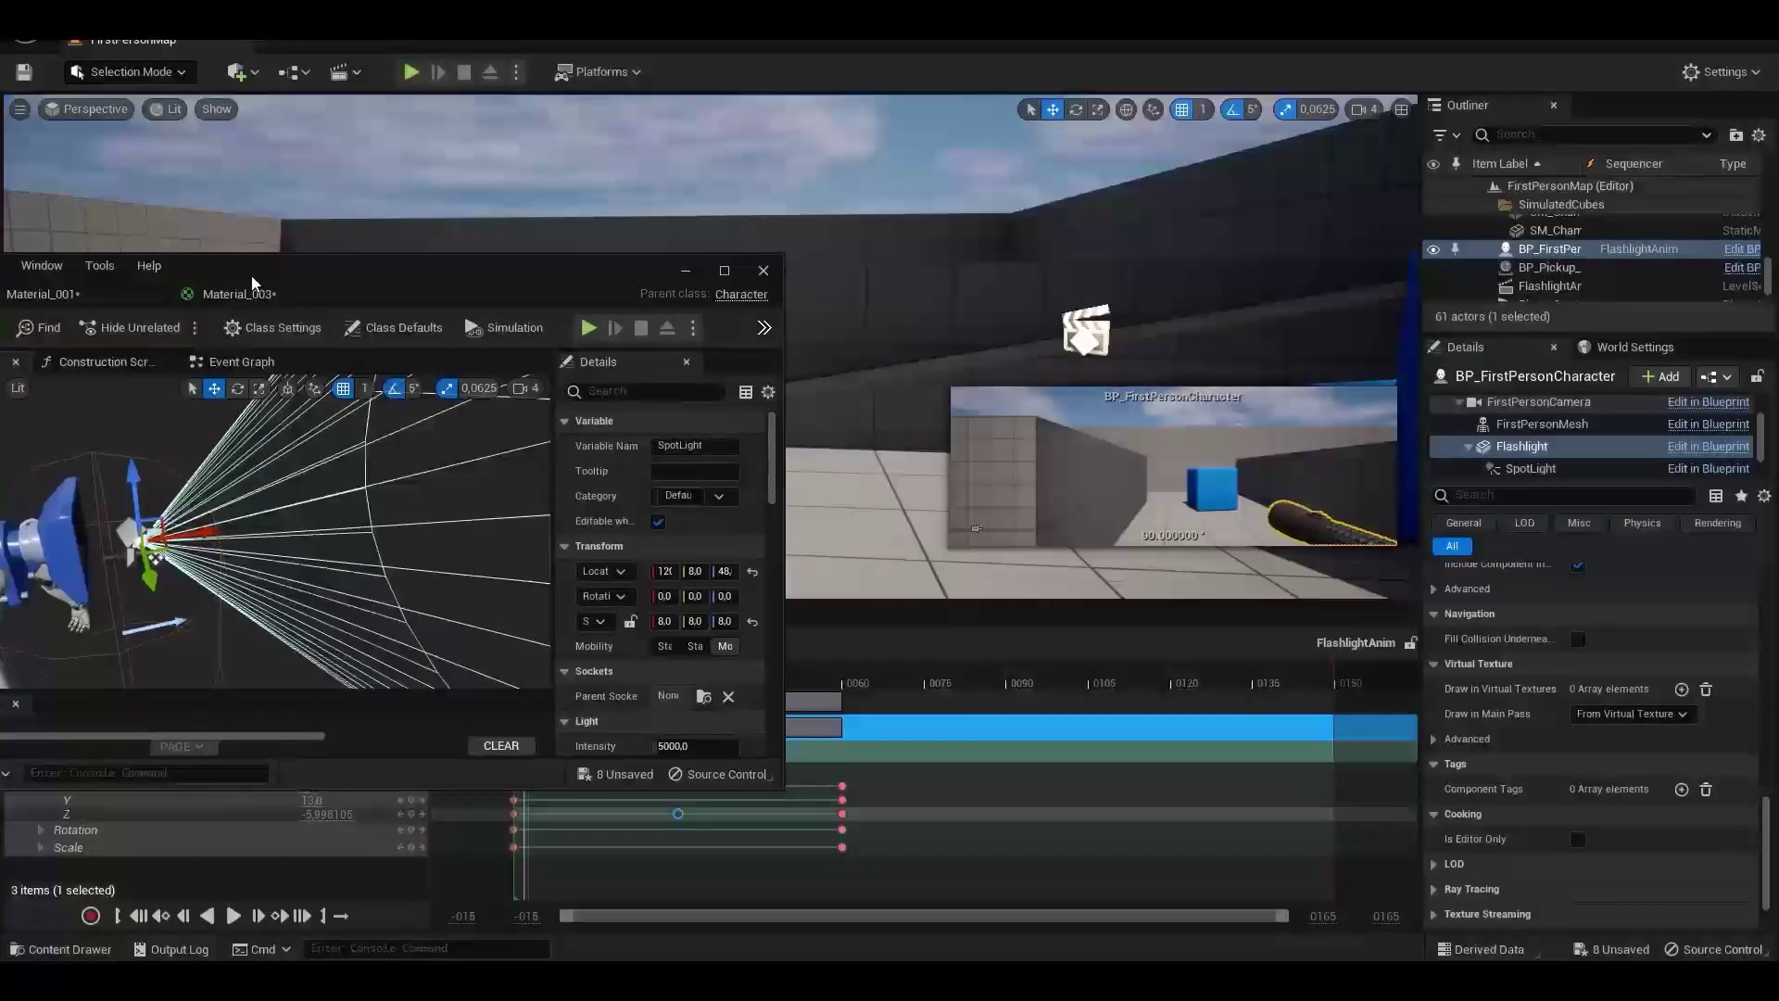
Step: Lower and centre the SpotLight on the flashlight's axis, at Location Y 0 and Z 0
drag(252, 283, 586, 264)
alt+drag(593, 463, 658, 528)
right_drag(534, 456, 535, 389)
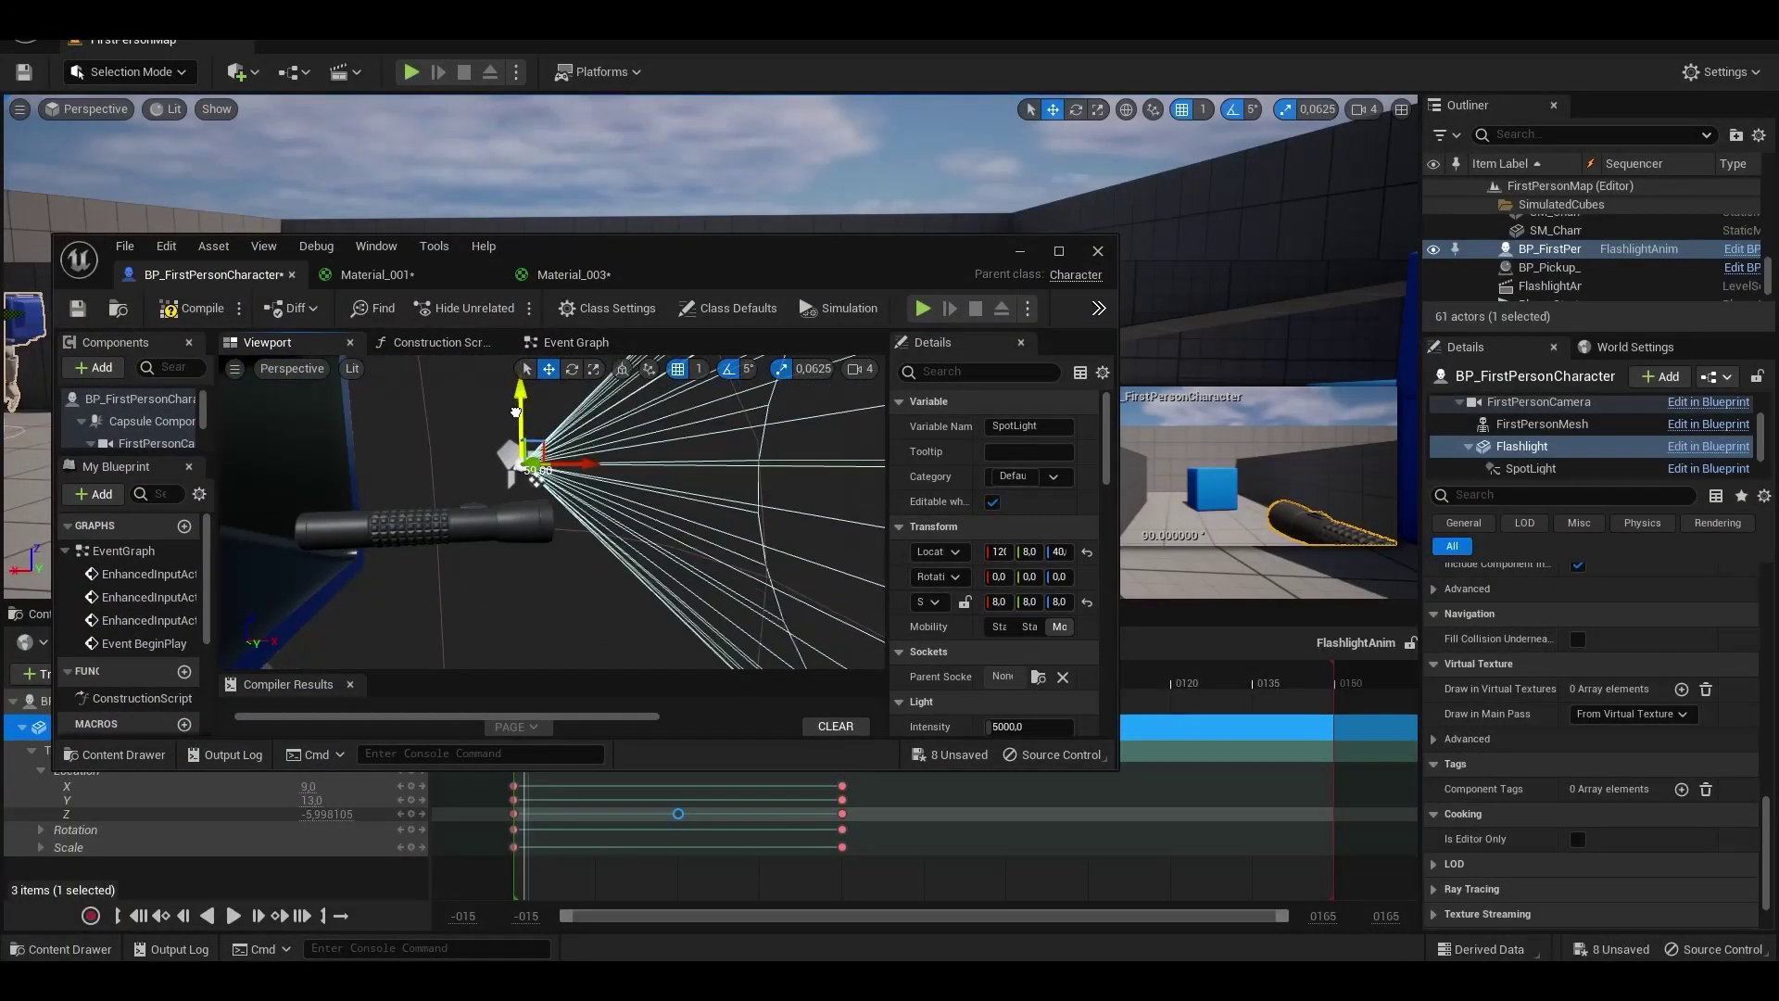
right_drag(524, 466, 709, 496)
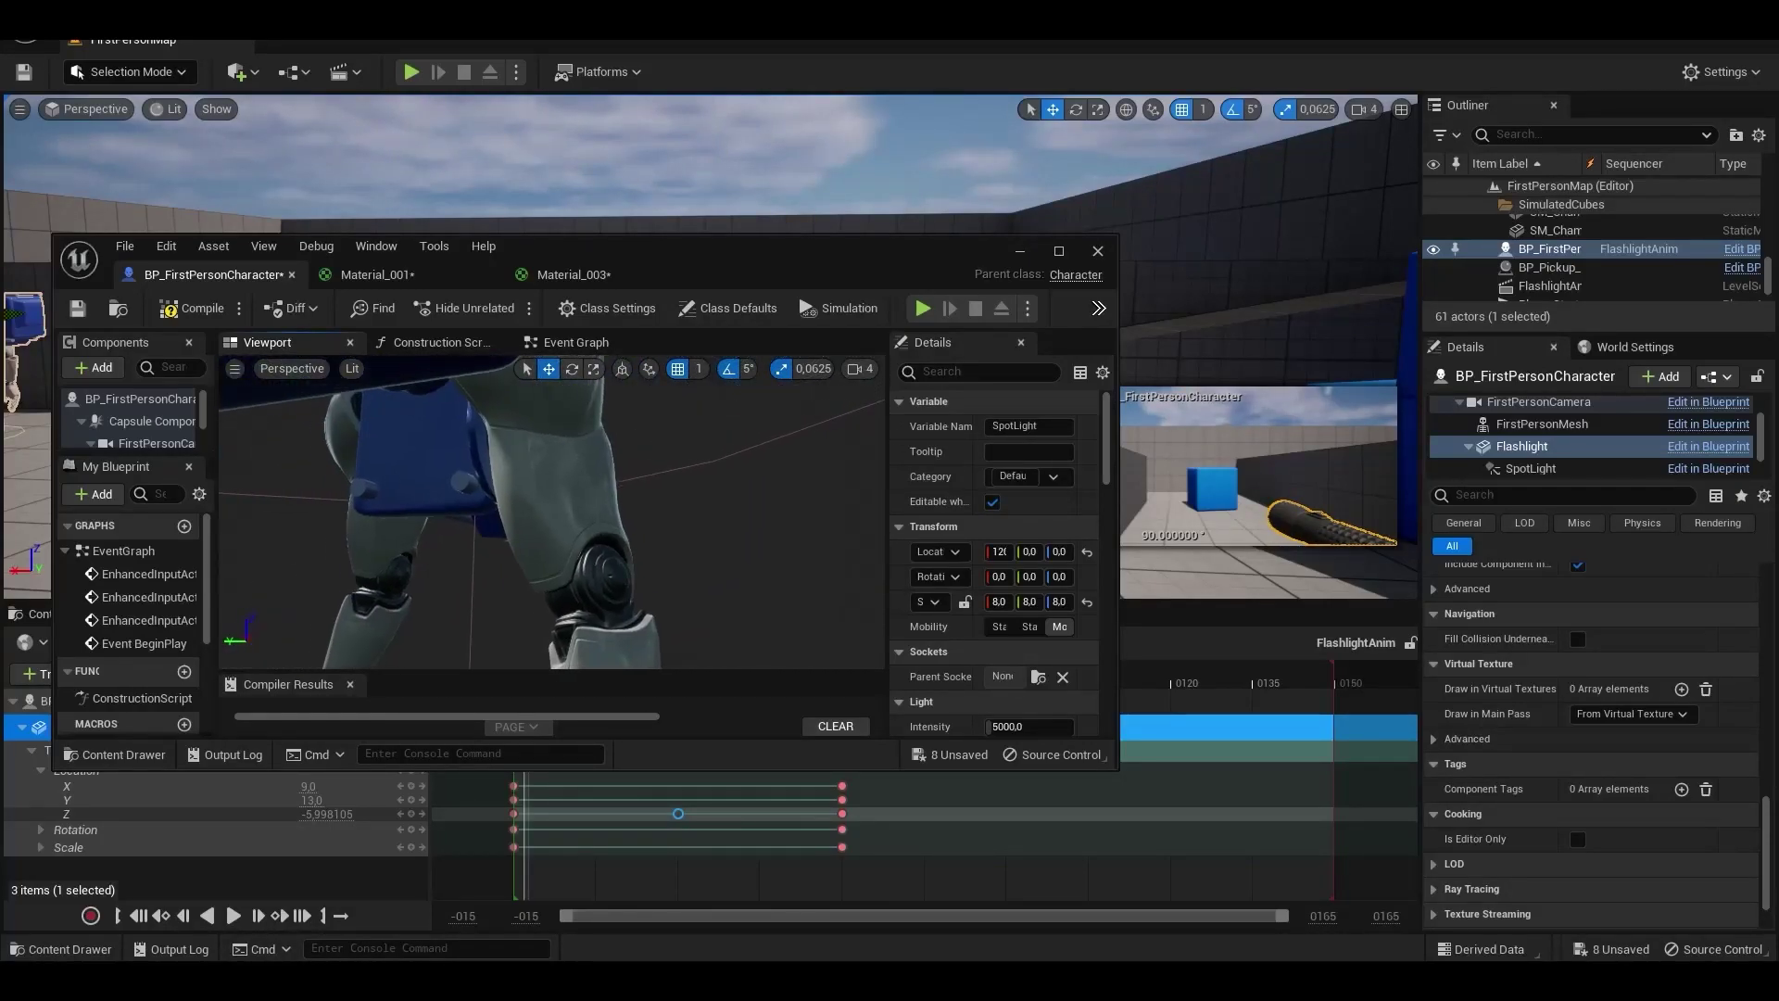
Step: With the viewport camera speed at 2, move the SpotLight to Location X 136 at the flashlight's lens and compile the blueprint
click(862, 369)
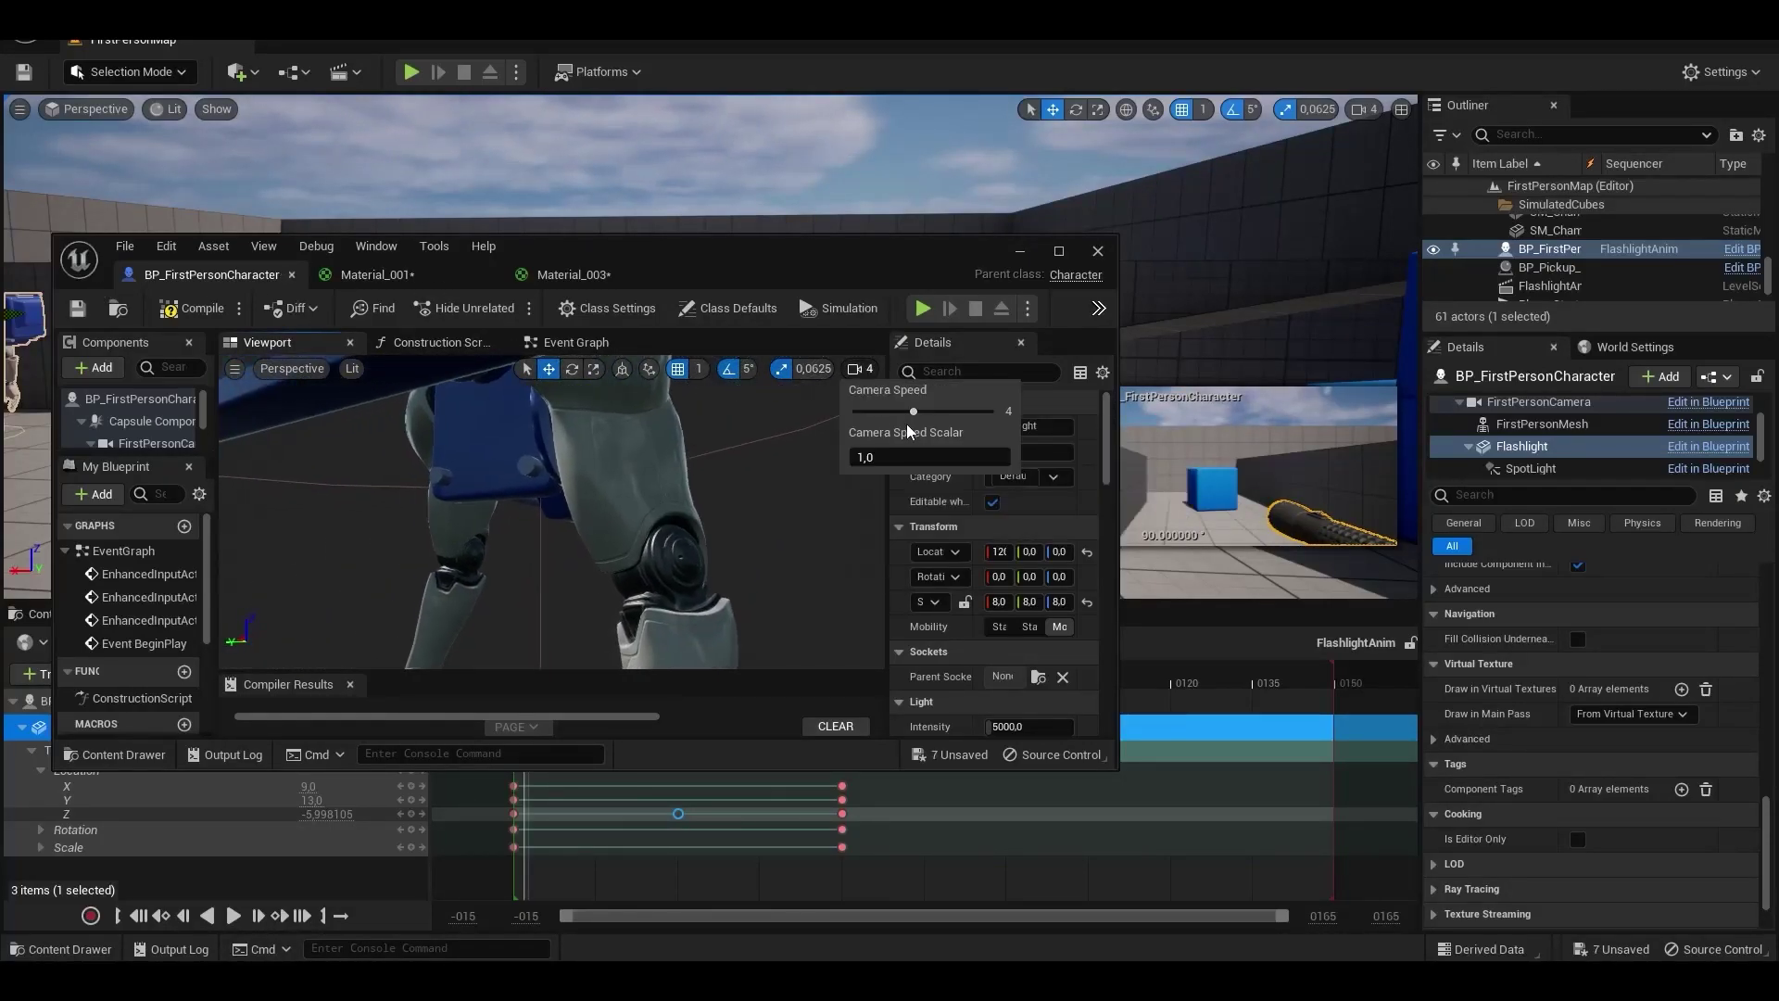
right_drag(518, 491, 796, 500)
drag(472, 521, 402, 515)
mouse_move(559, 520)
right_down()
mouse_move(612, 518)
mouse_move(560, 521)
right_up()
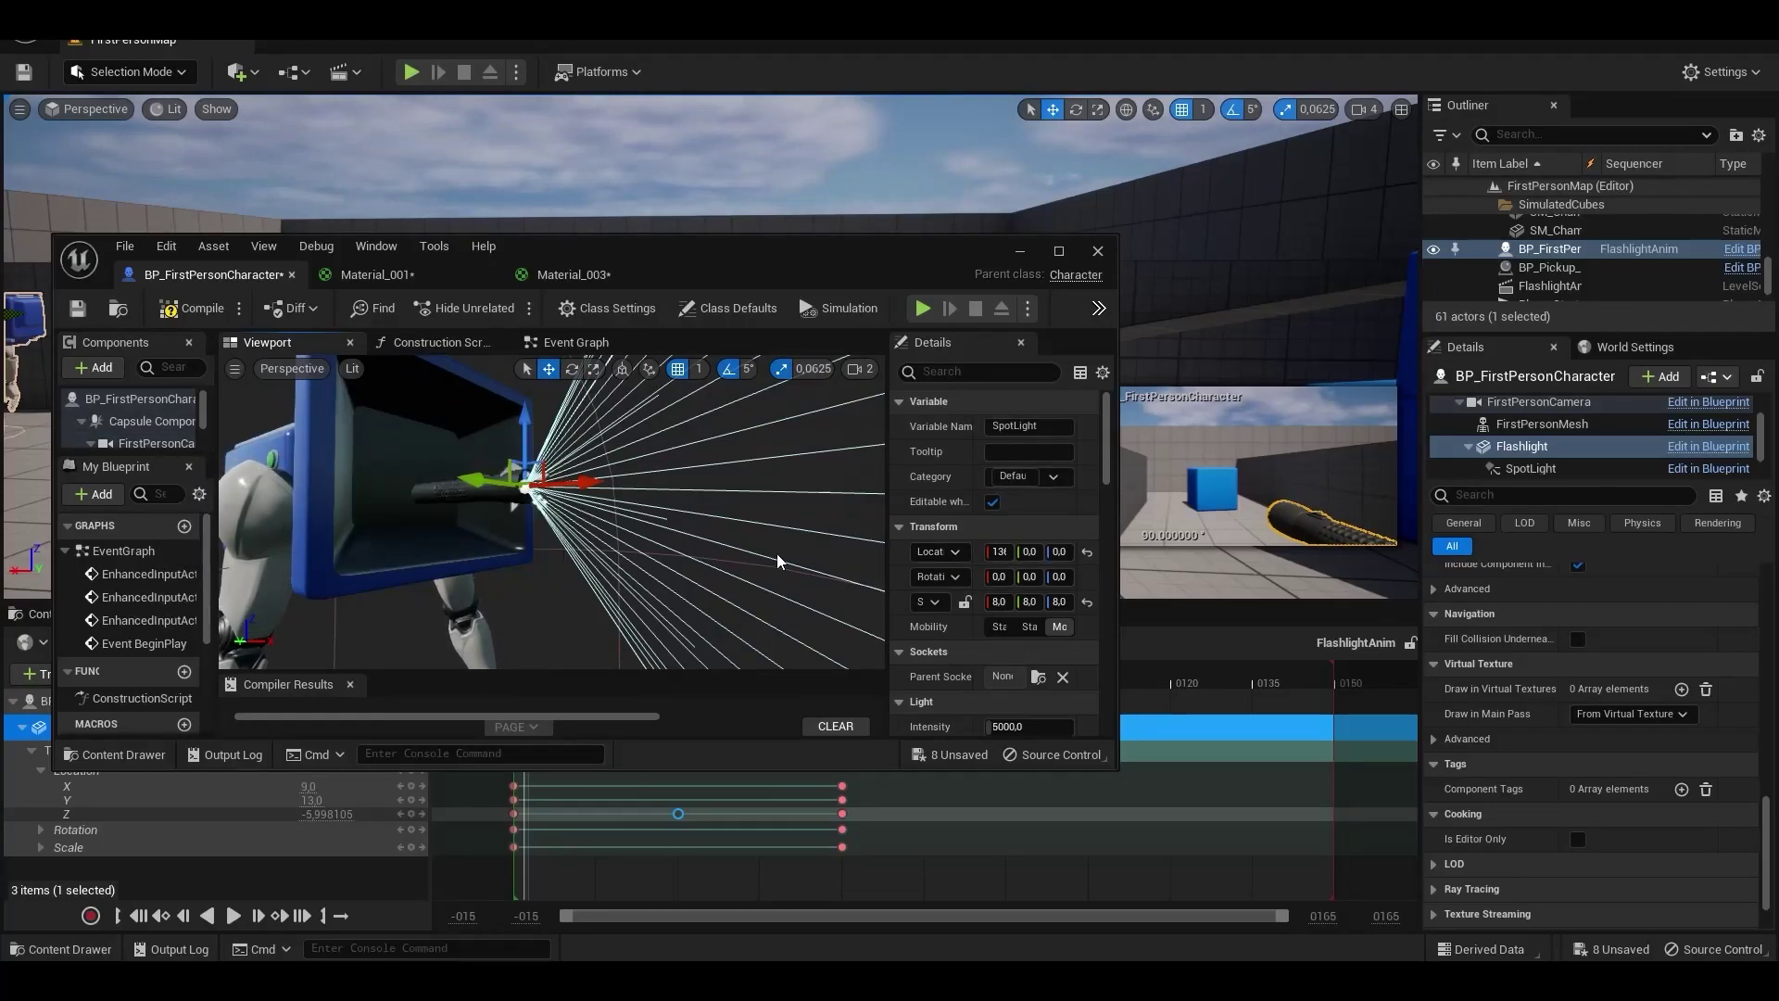
scroll(531, 534, down, 5)
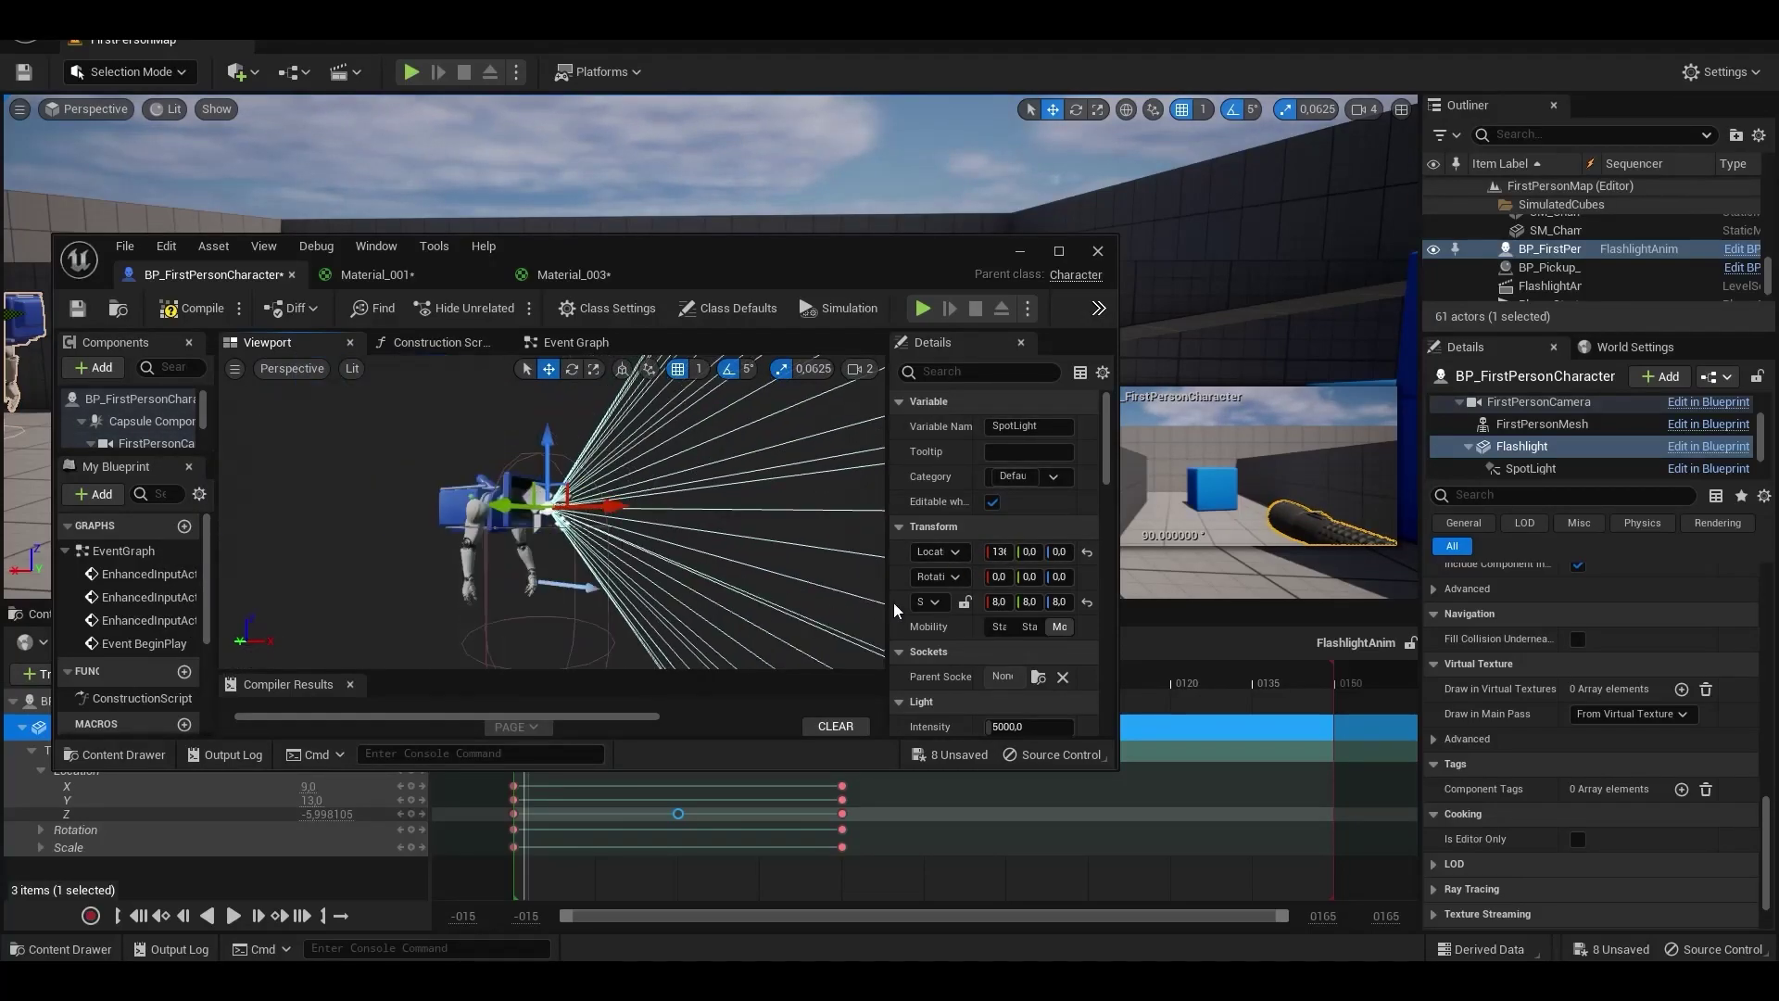
click(195, 308)
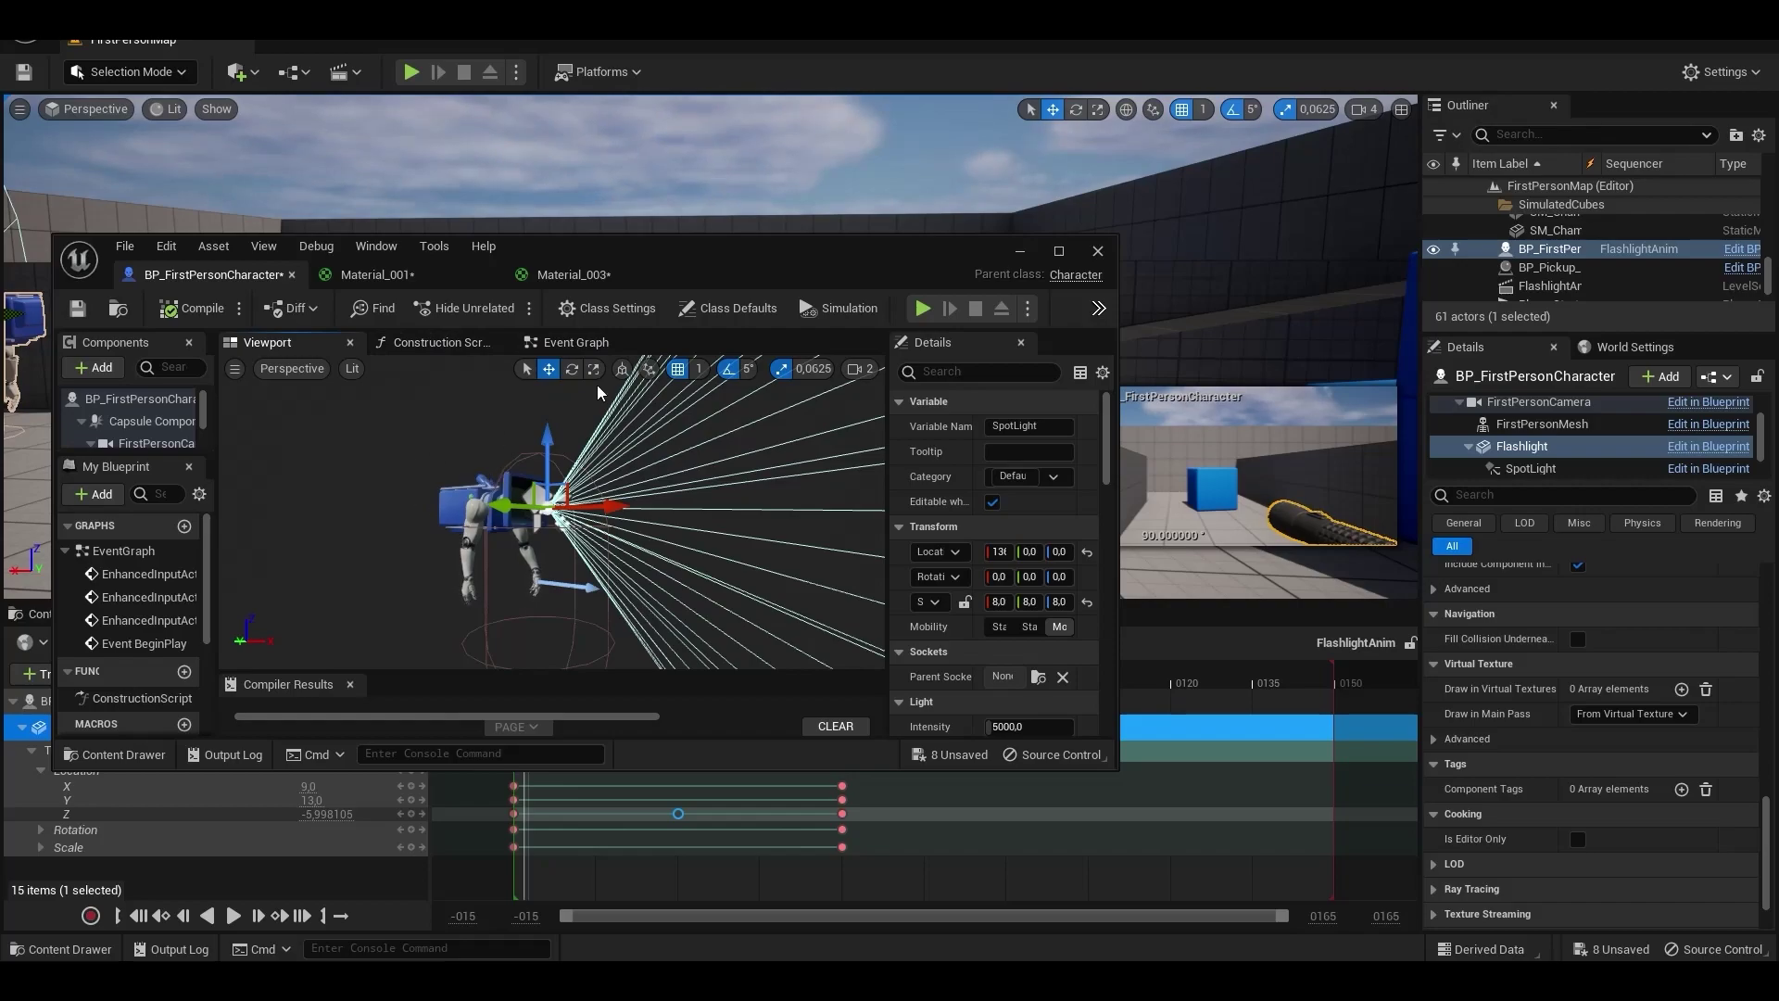
Step: Return to the FlashlightAnim sequence and add the character's SpotLight component with a Transform track
click(583, 343)
click(284, 343)
click(1018, 259)
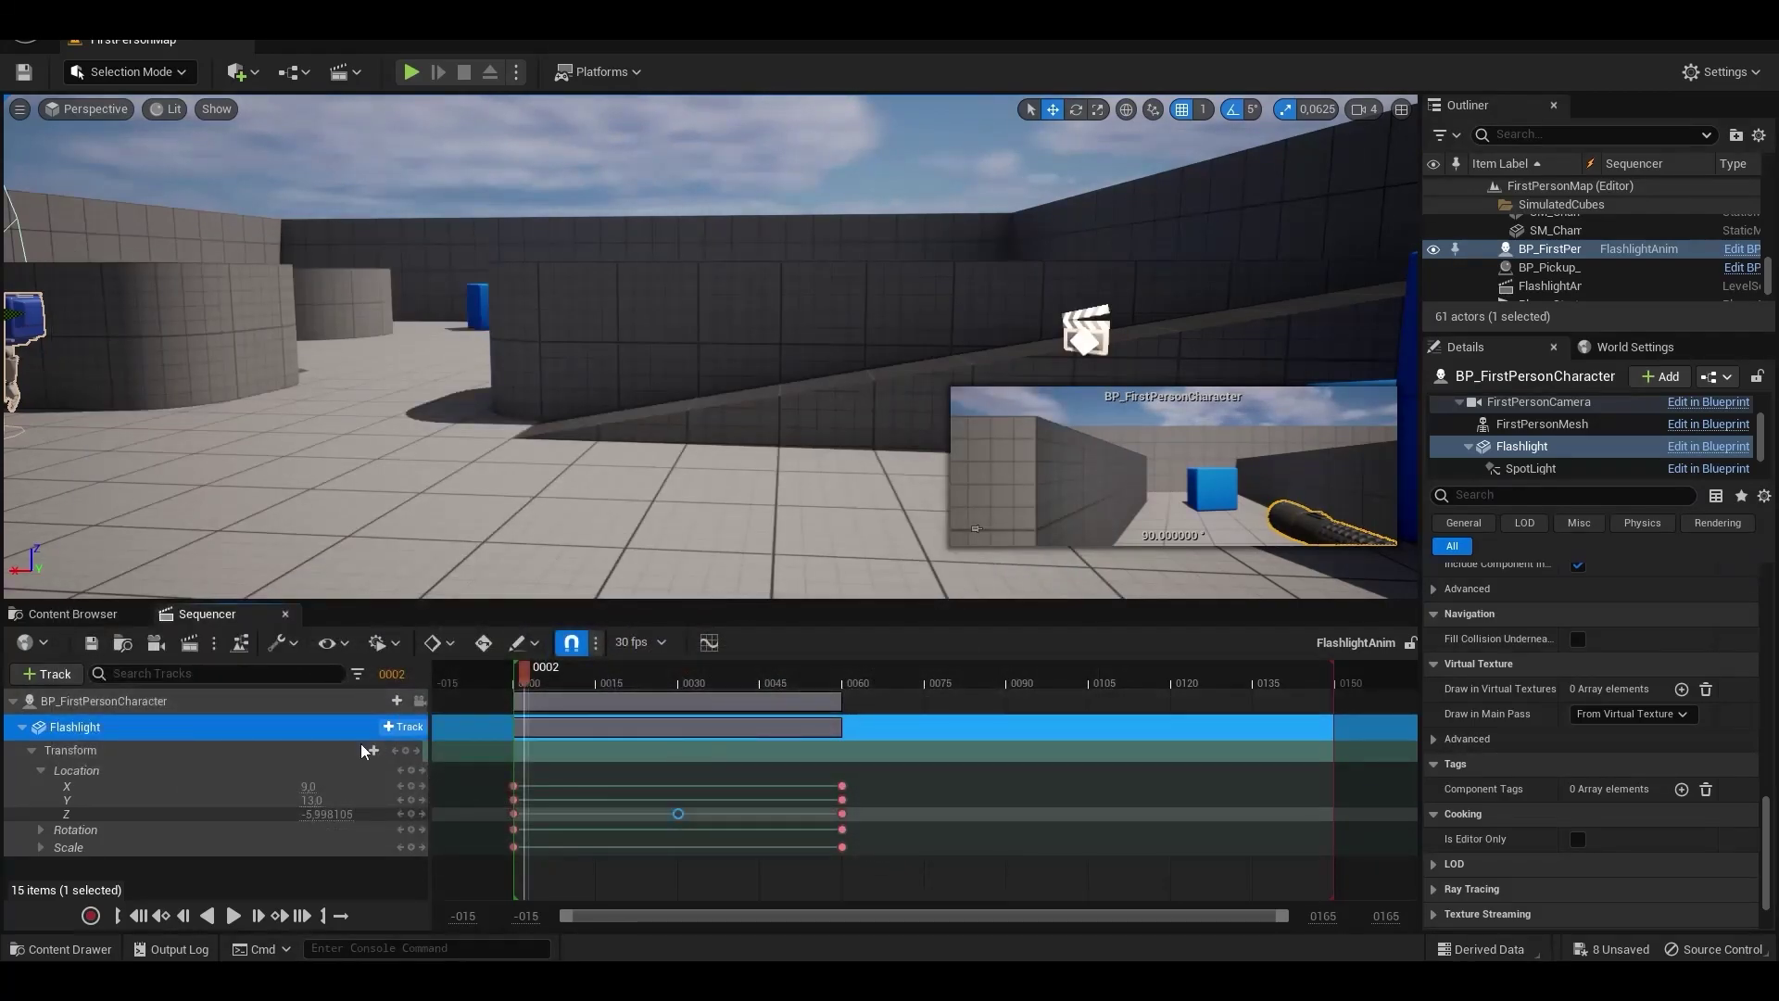
click(385, 701)
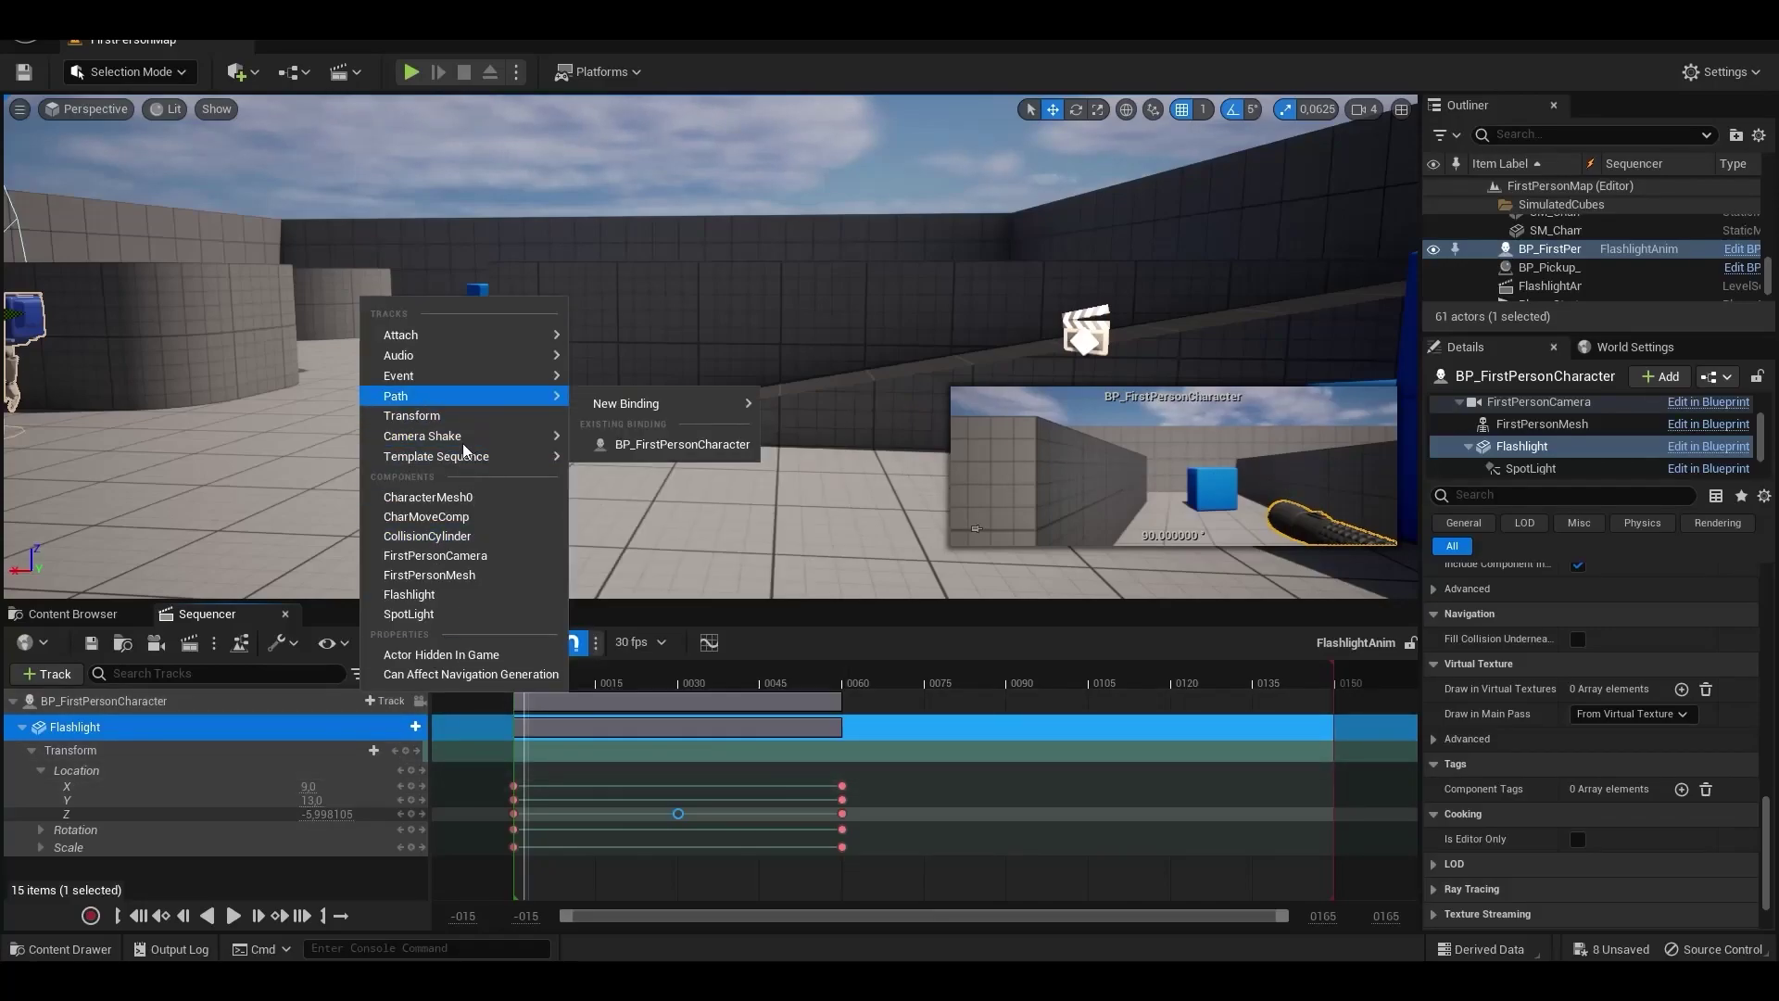
click(408, 613)
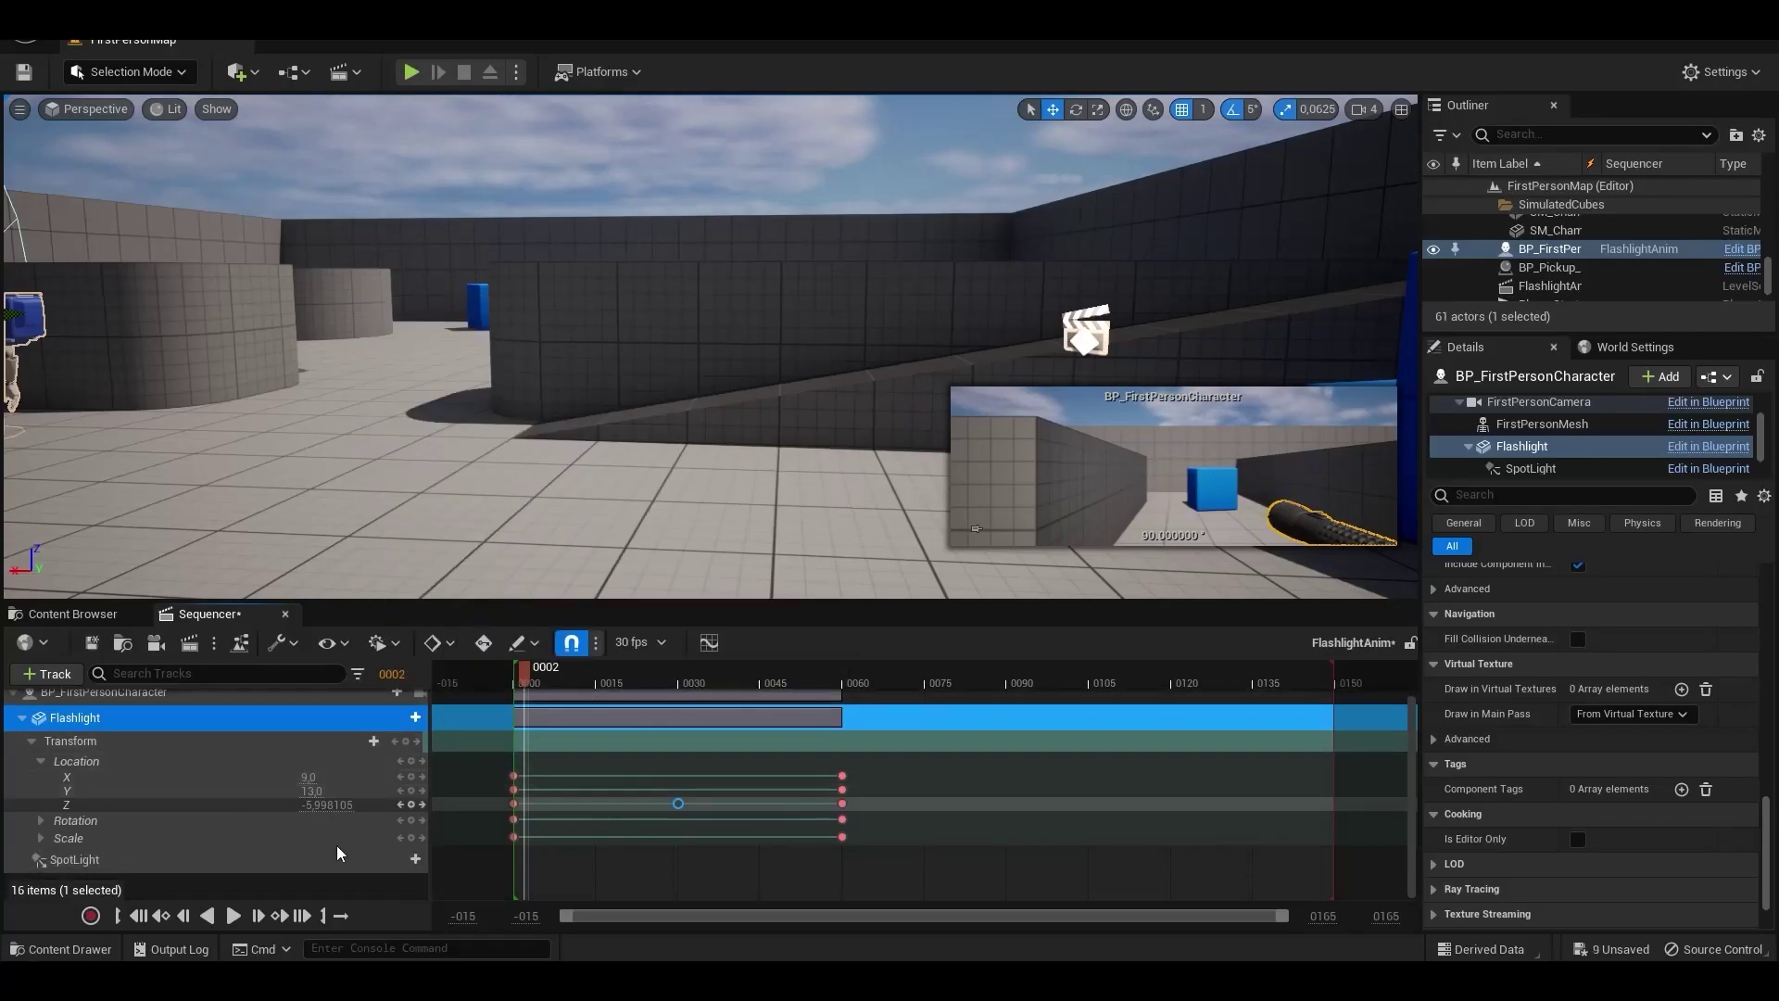
click(403, 859)
click(461, 182)
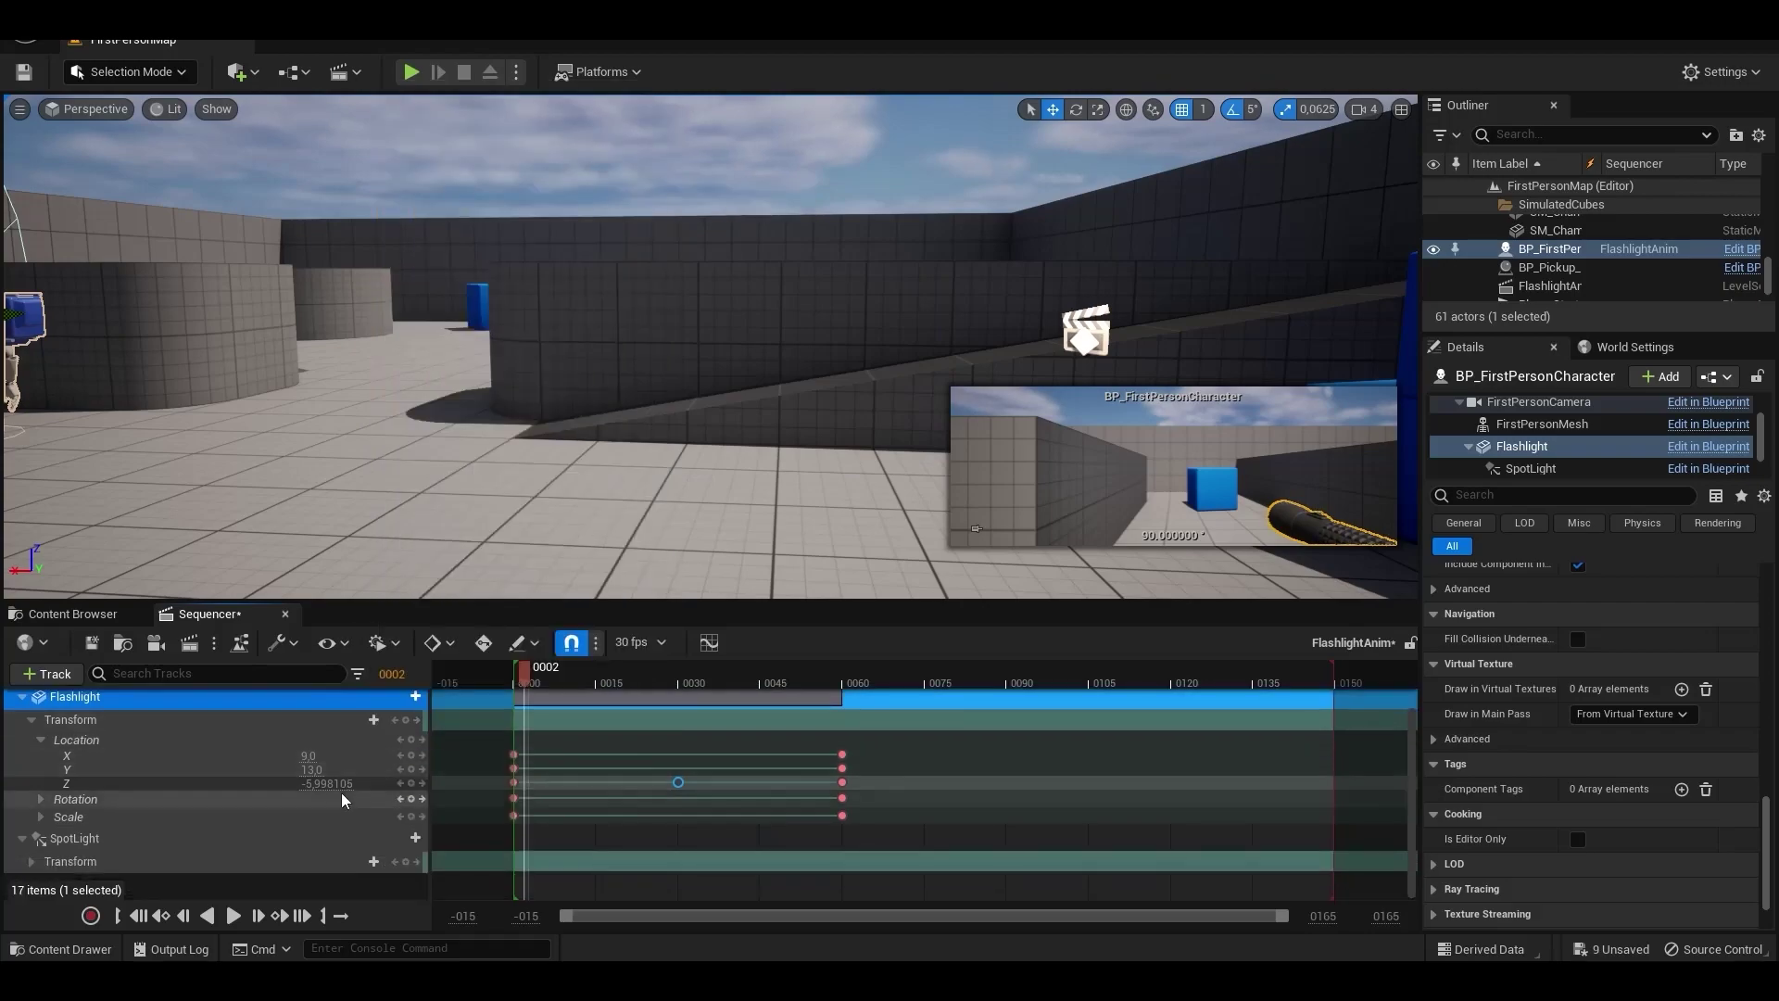
click(35, 861)
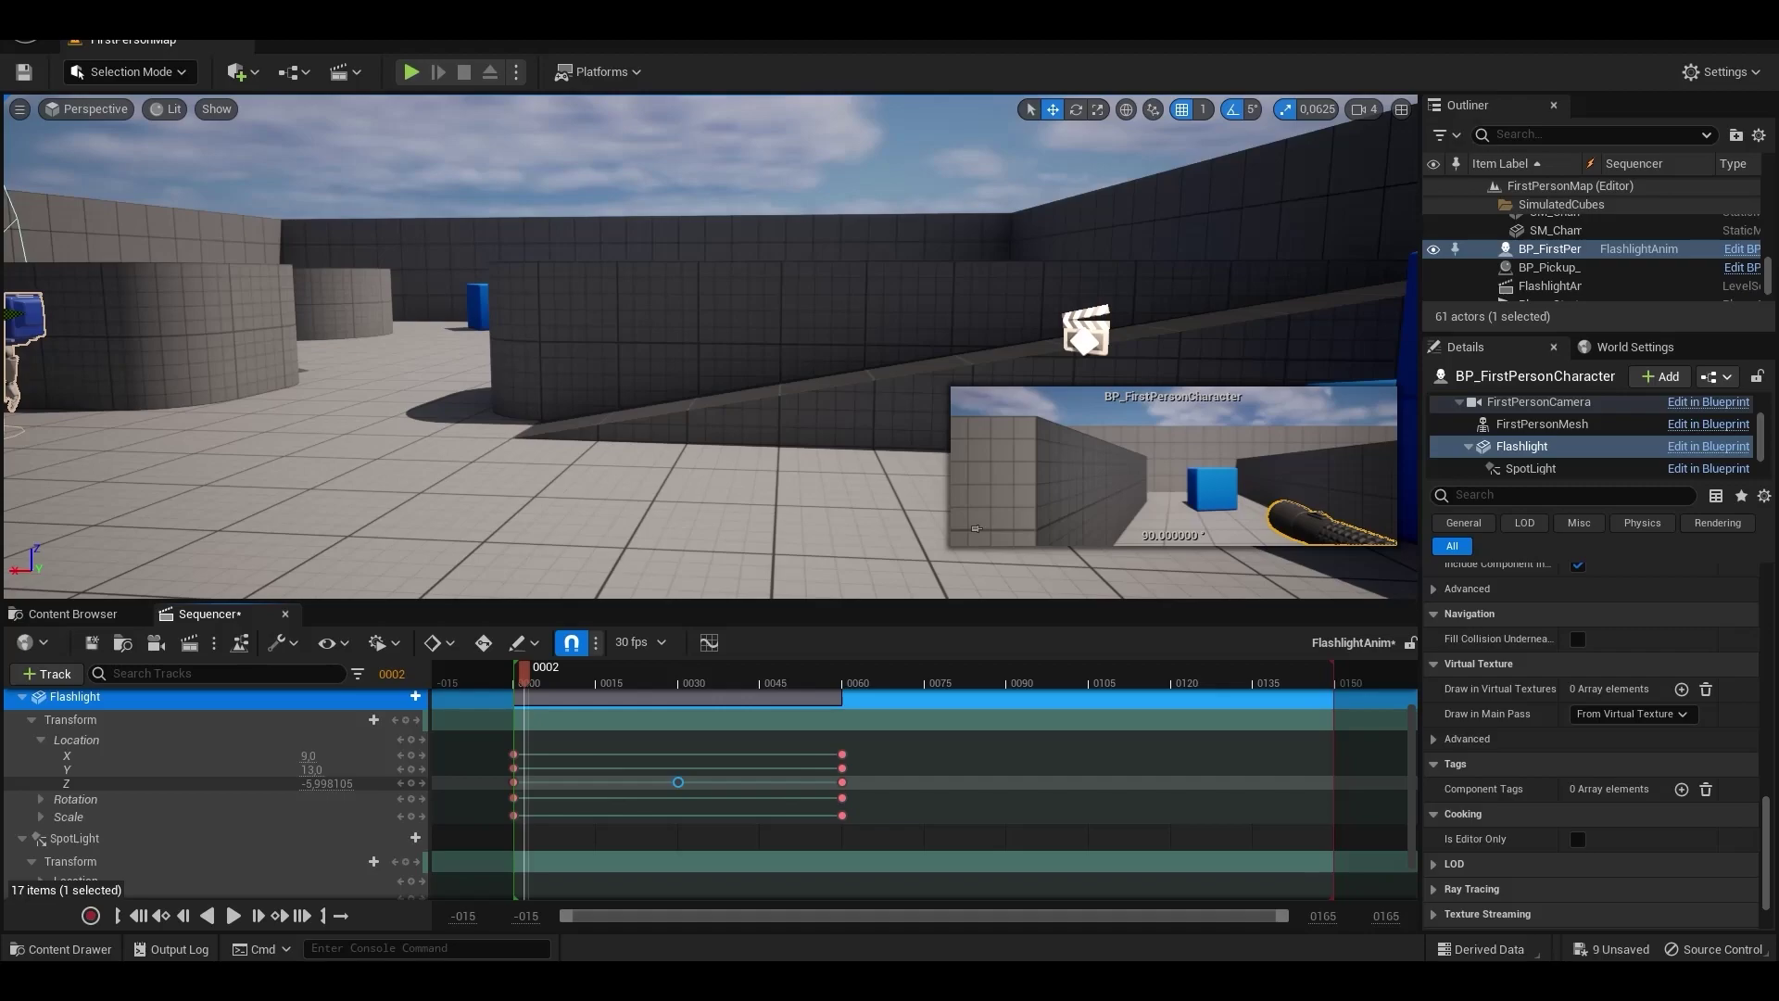
scroll(213, 797, down, 2)
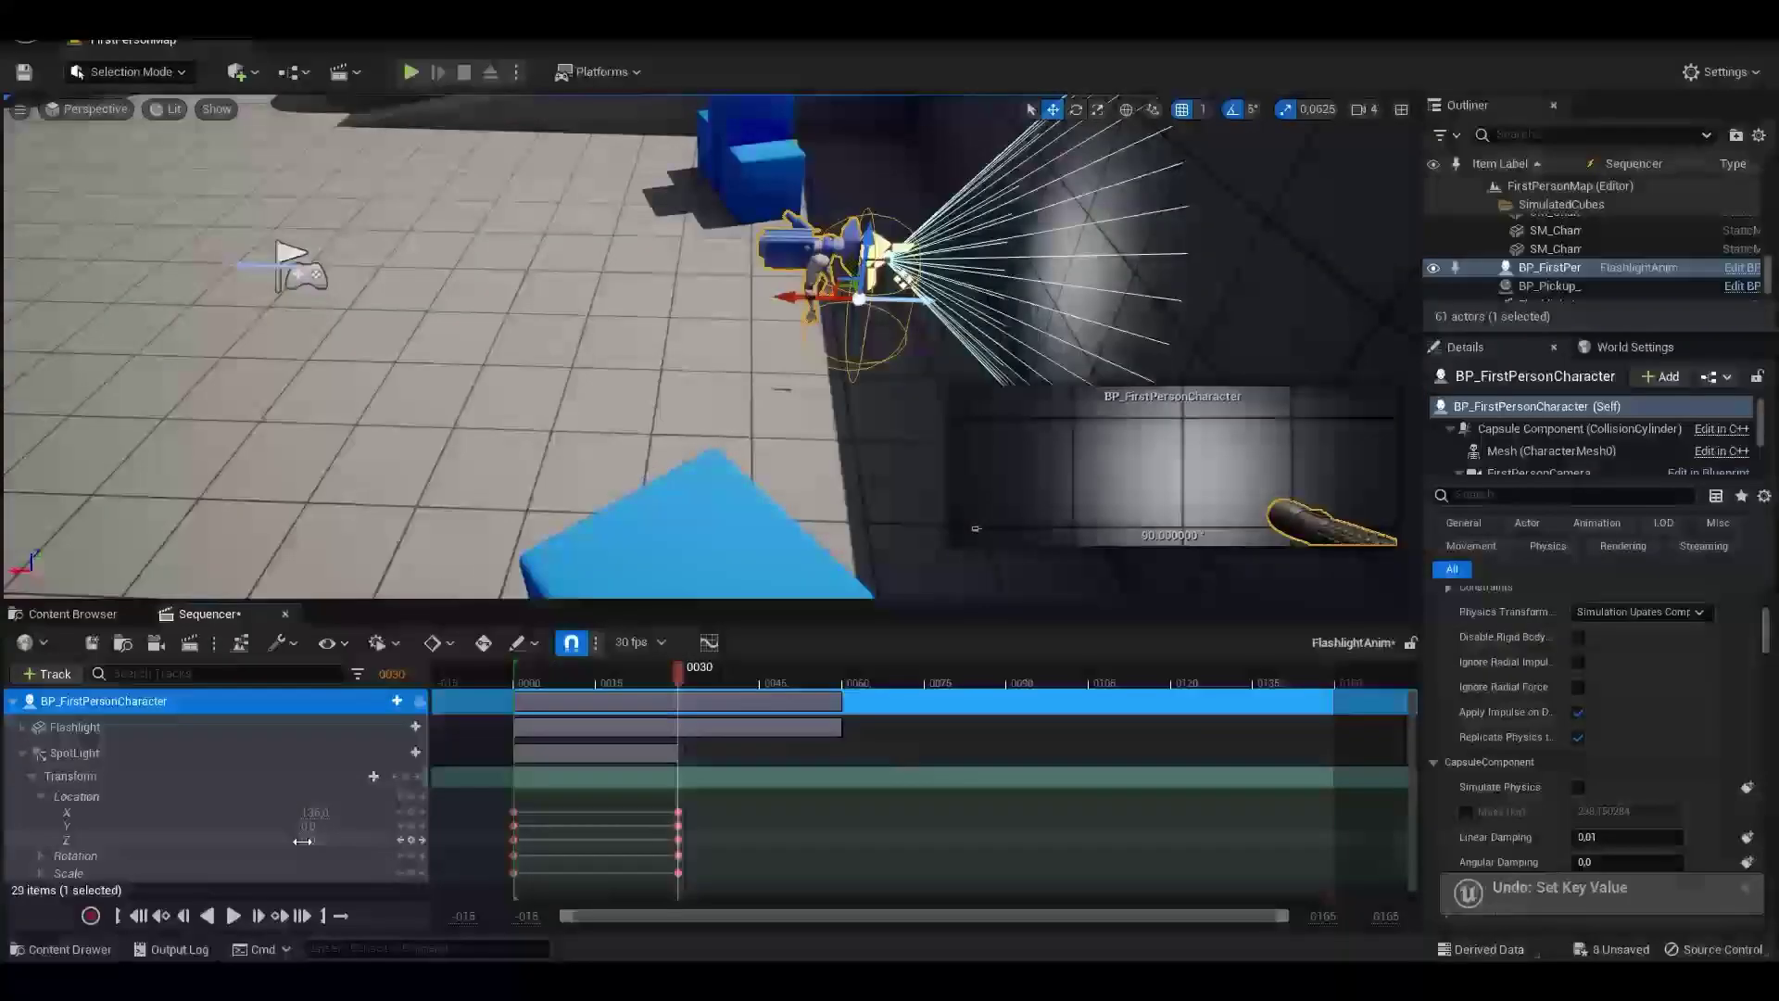
Step: Undo the trial key values, set the SpotLight's Location Z at frame 30 to about 10, and scrub the timeline to check it
key(ctrl+z)
drag(311, 839, 318, 839)
key(ctrl+z)
right_drag(648, 371, 787, 371)
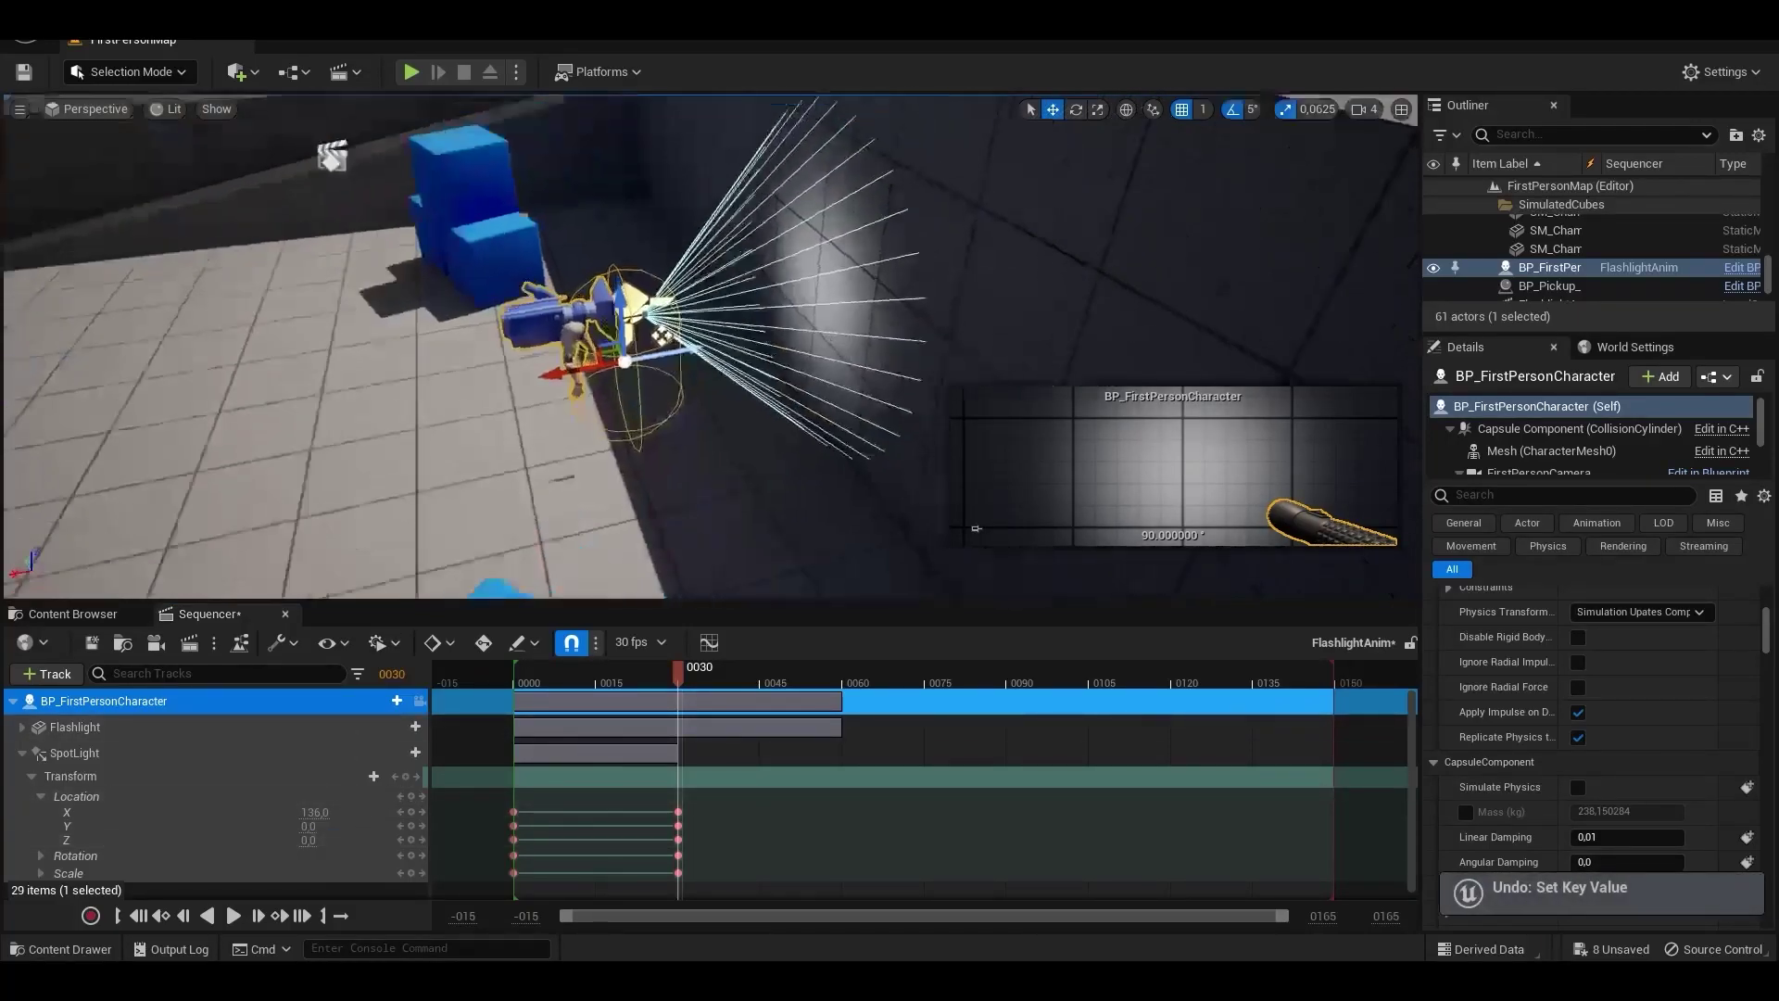
drag(315, 839, 361, 839)
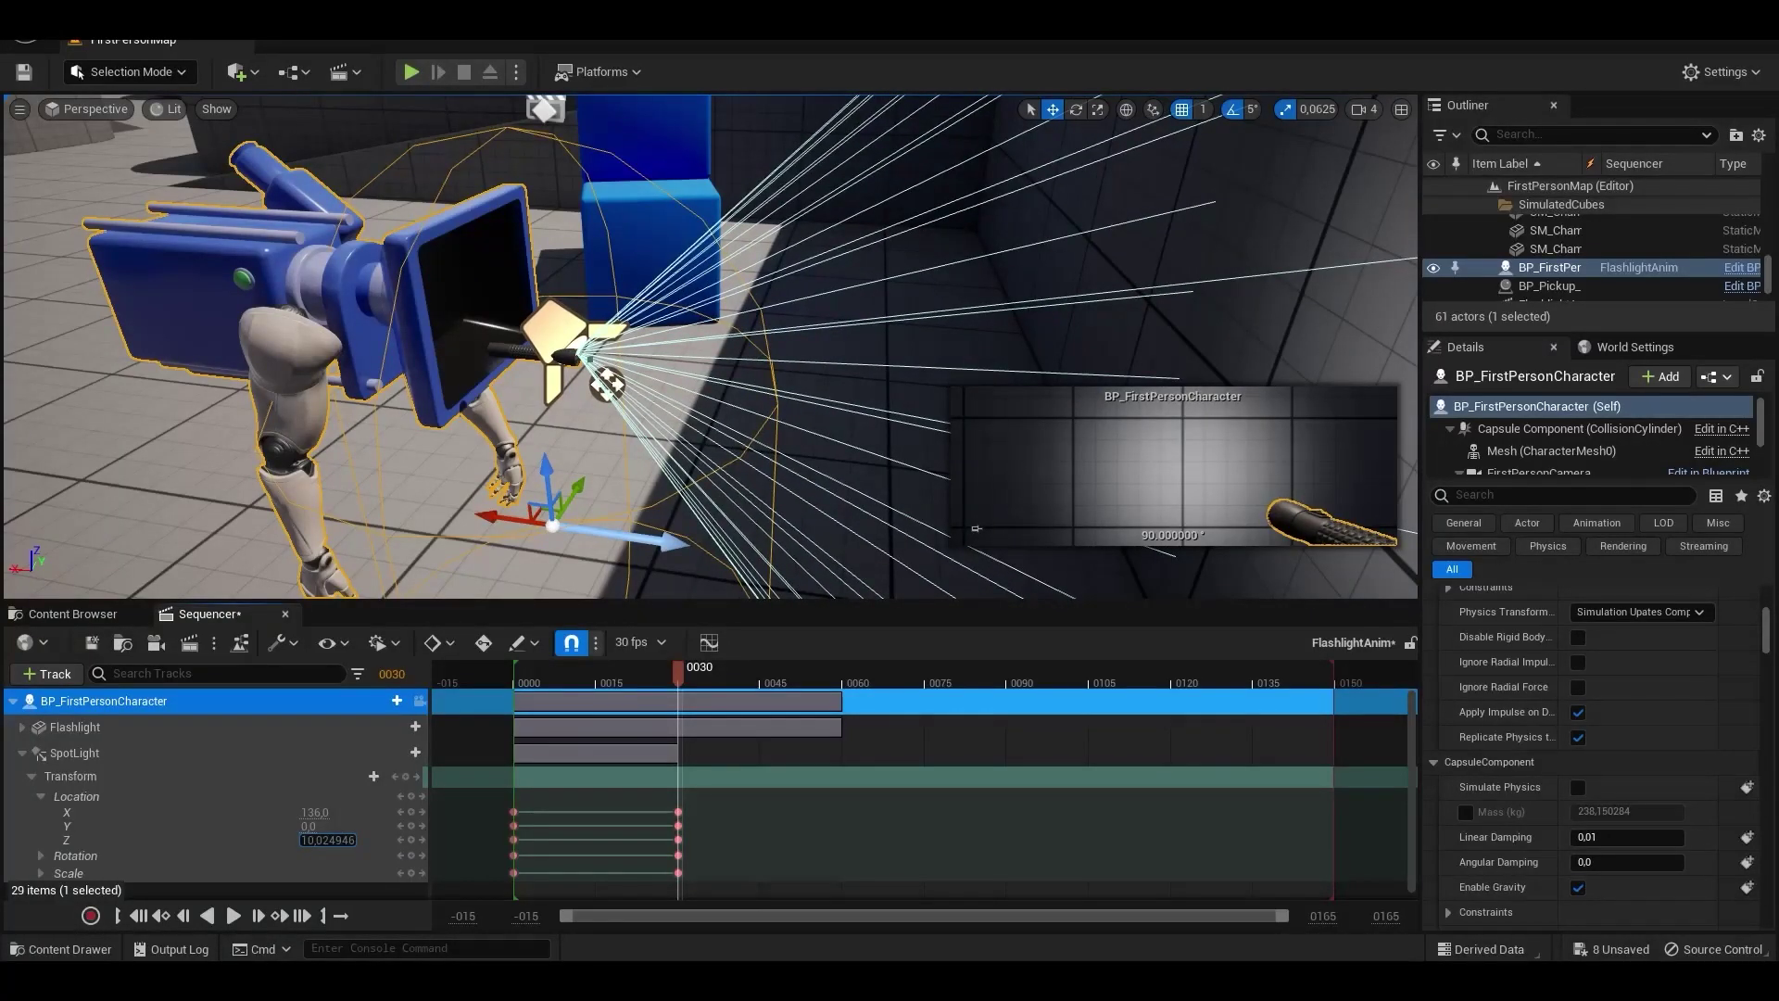
mouse_move(678, 669)
mouse_down()
mouse_move(556, 670)
mouse_move(706, 670)
mouse_up()
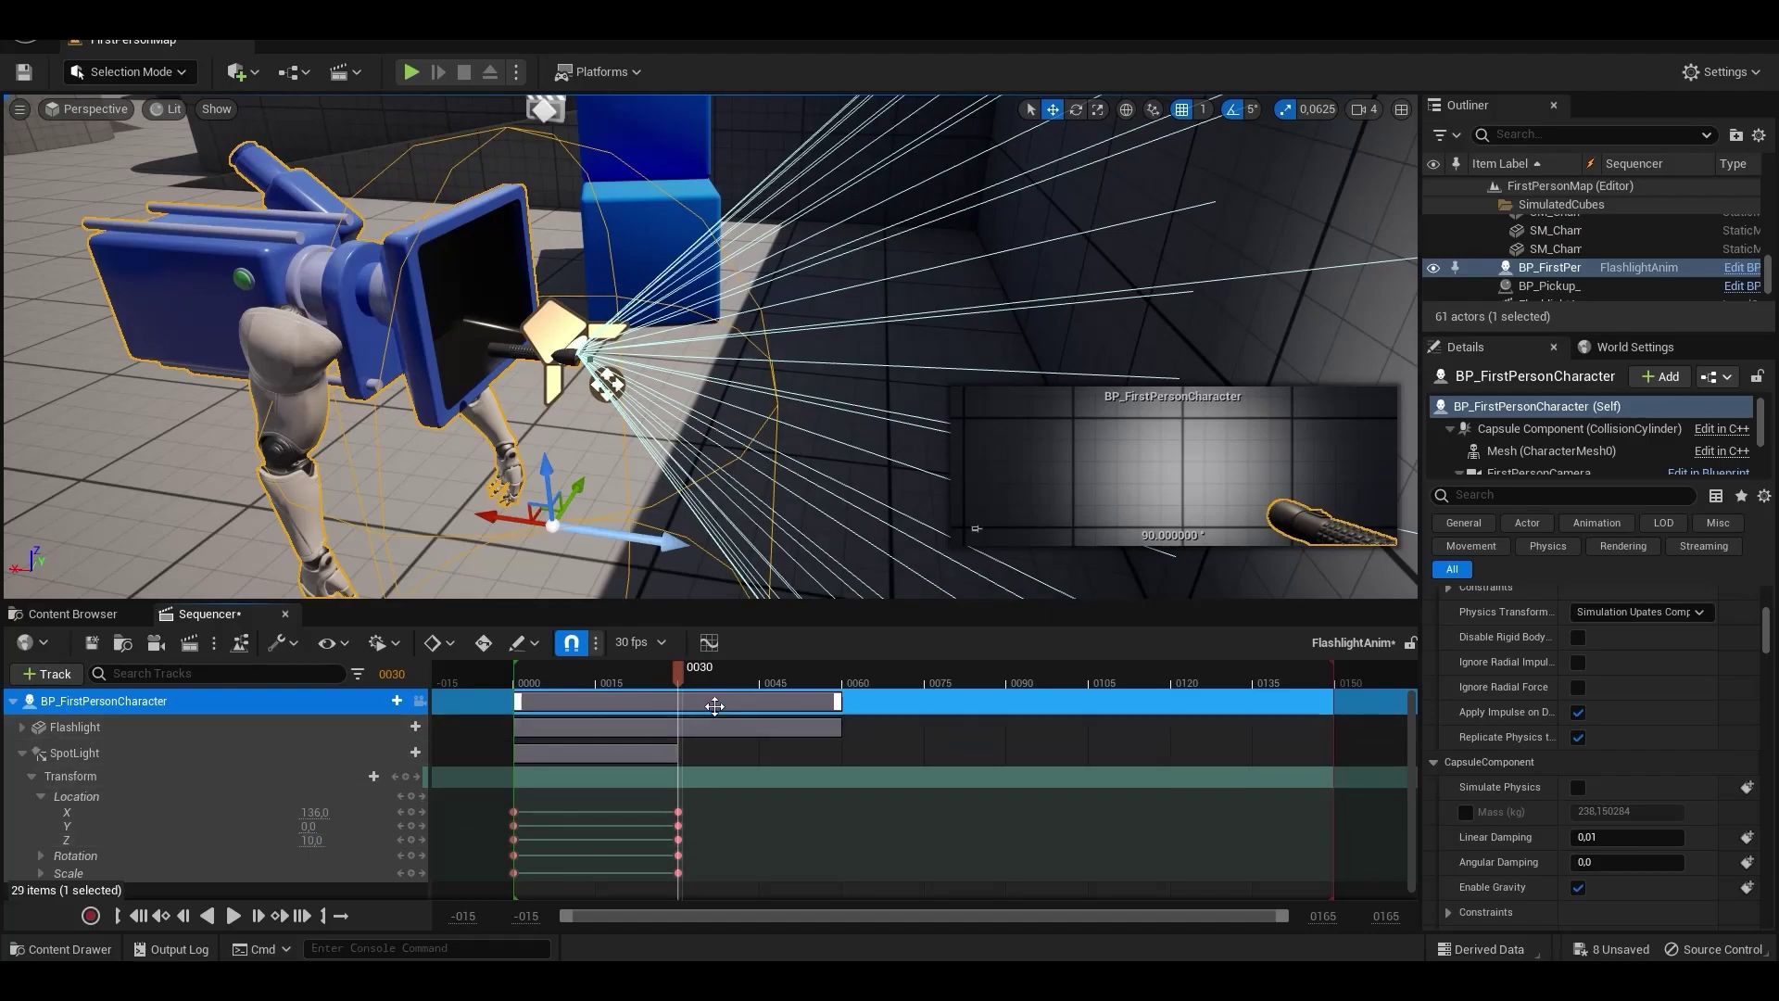
click(534, 681)
drag(535, 681, 621, 674)
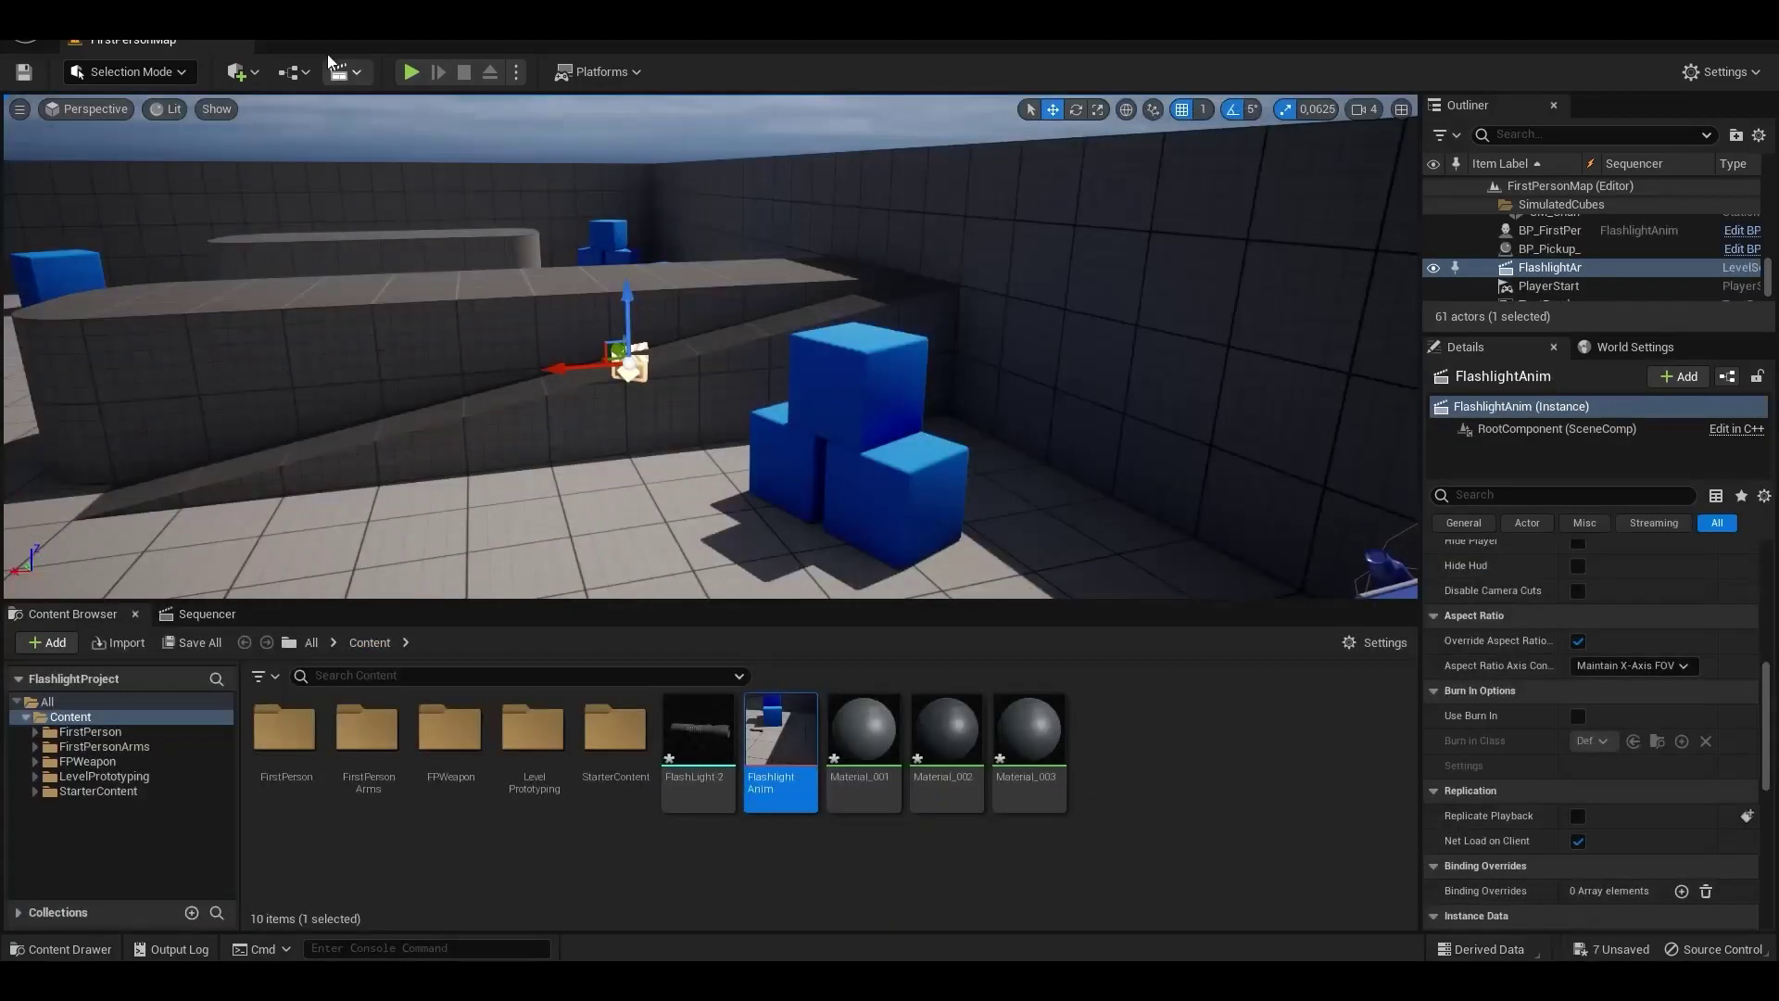
Step: Open the Level Blueprint and place an Event BeginPlay node and a reference to the FlashlightAnim actor in its Event Graph
click(239, 71)
click(343, 71)
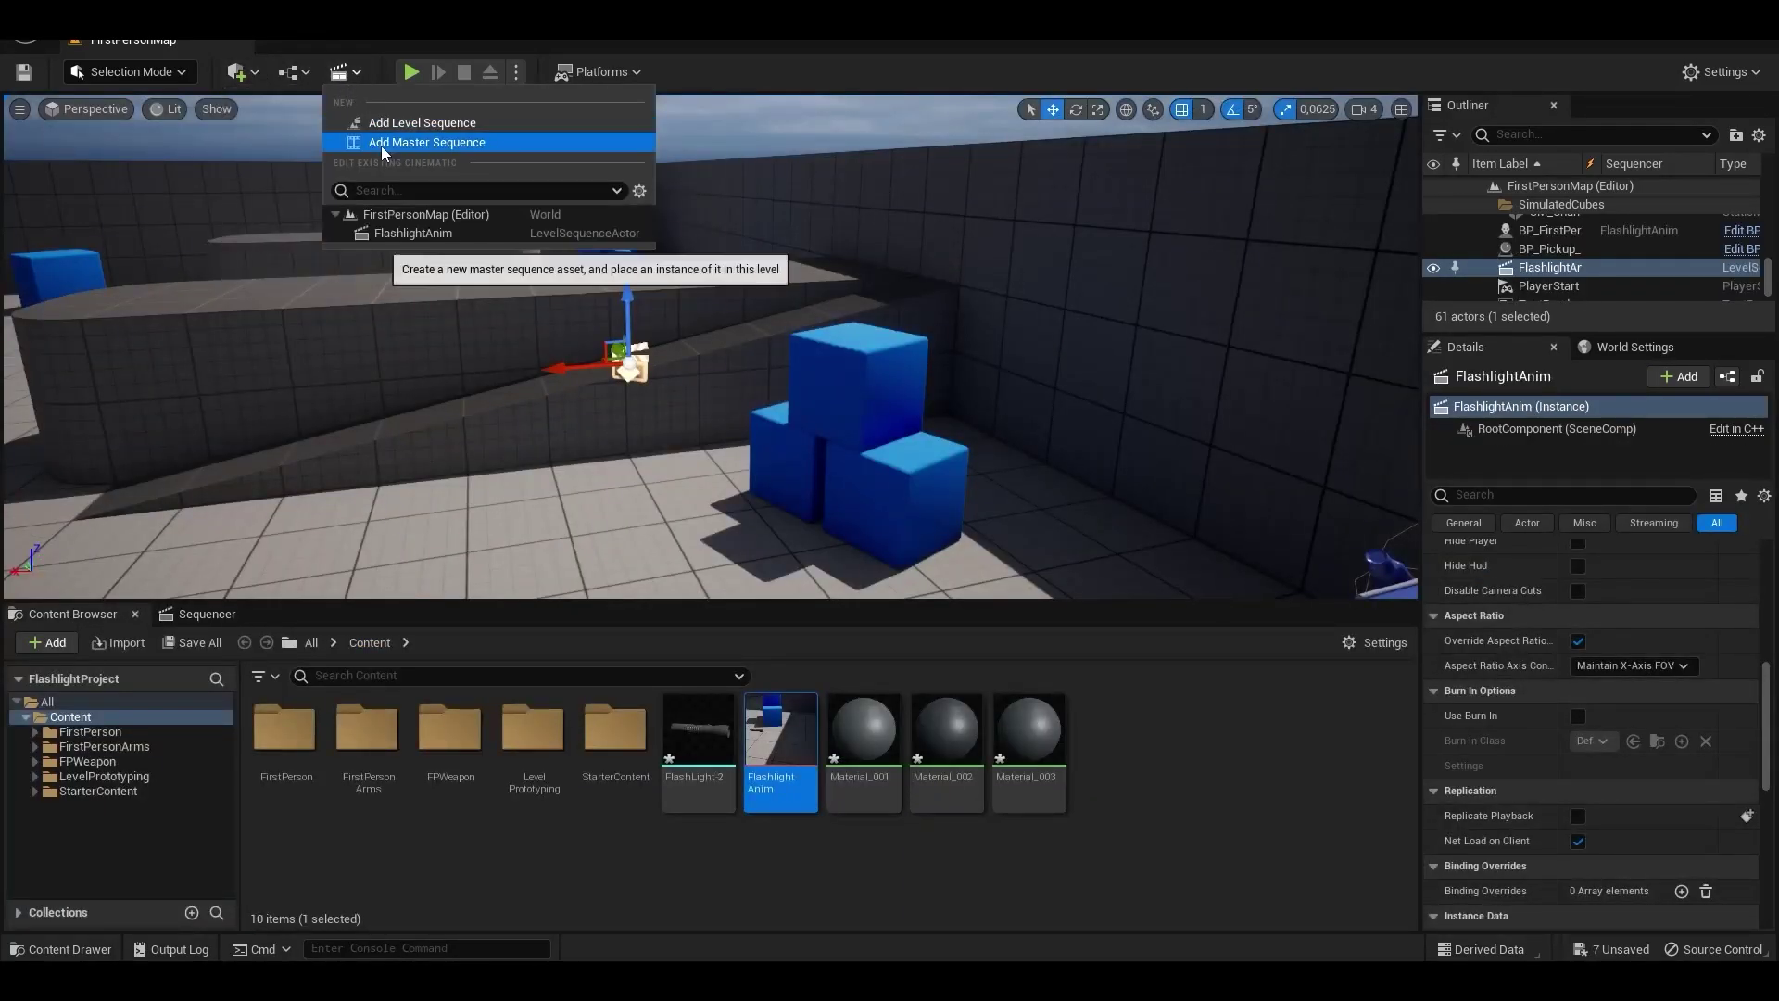
click(294, 71)
click(382, 203)
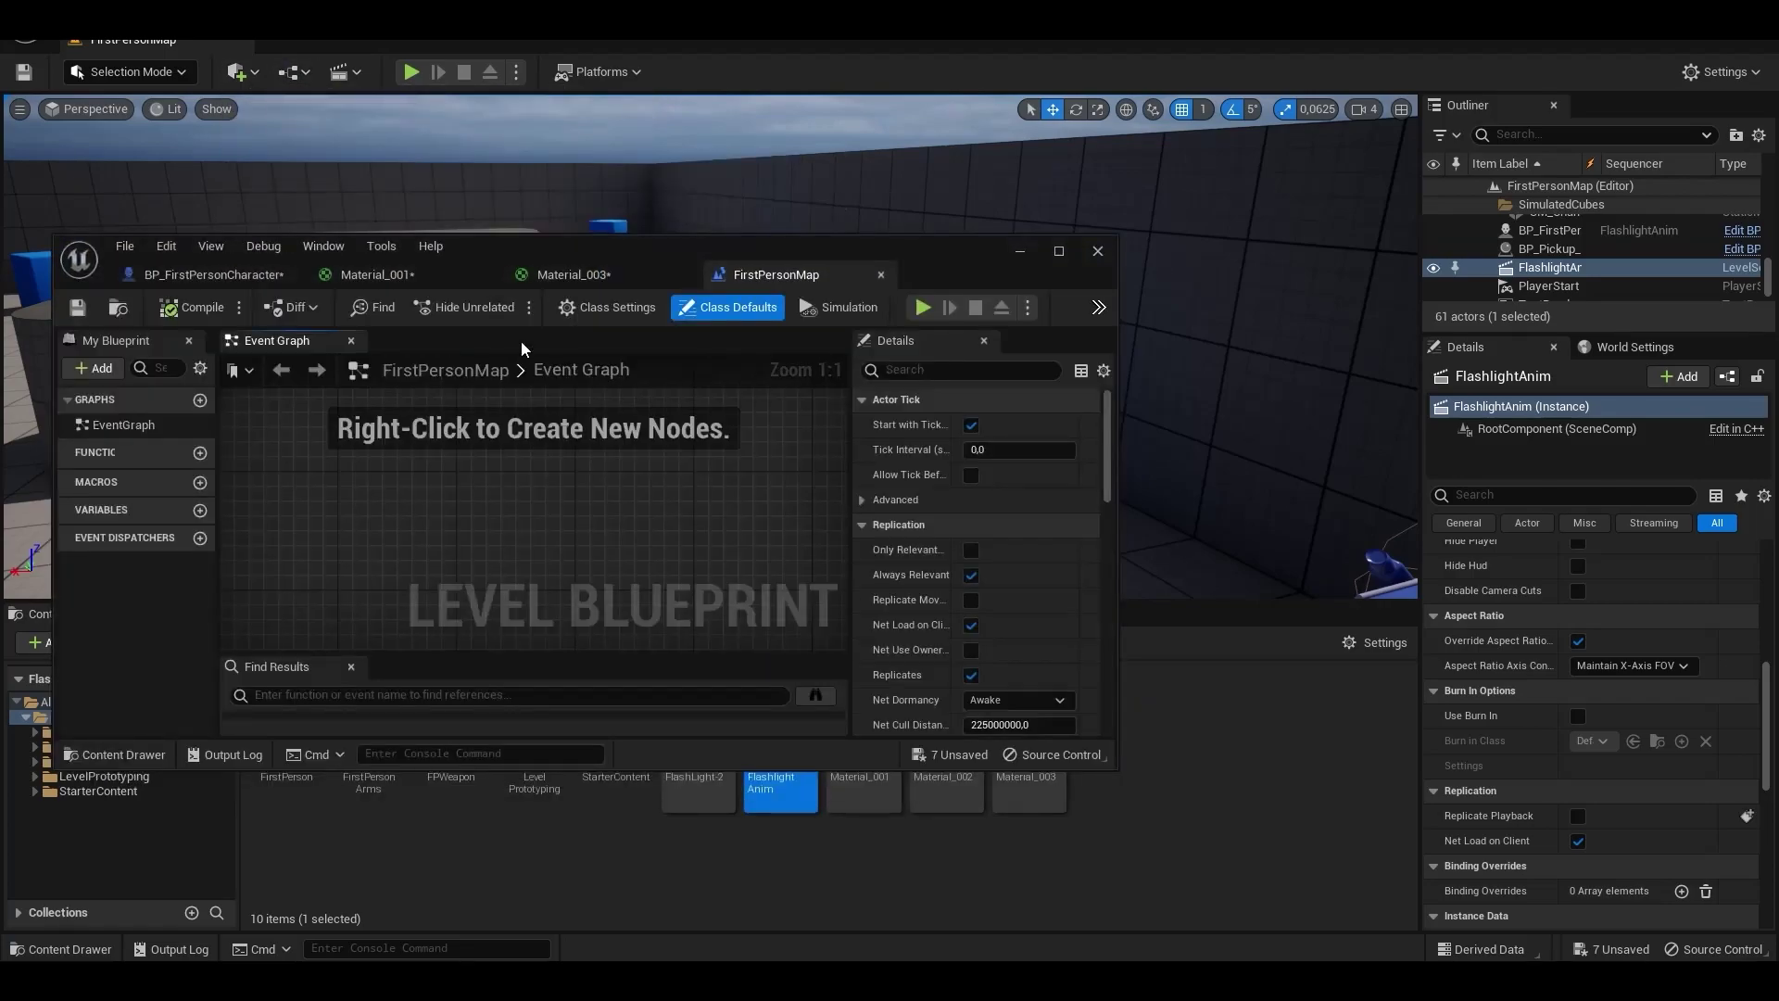
right_click(552, 566)
key(Escape)
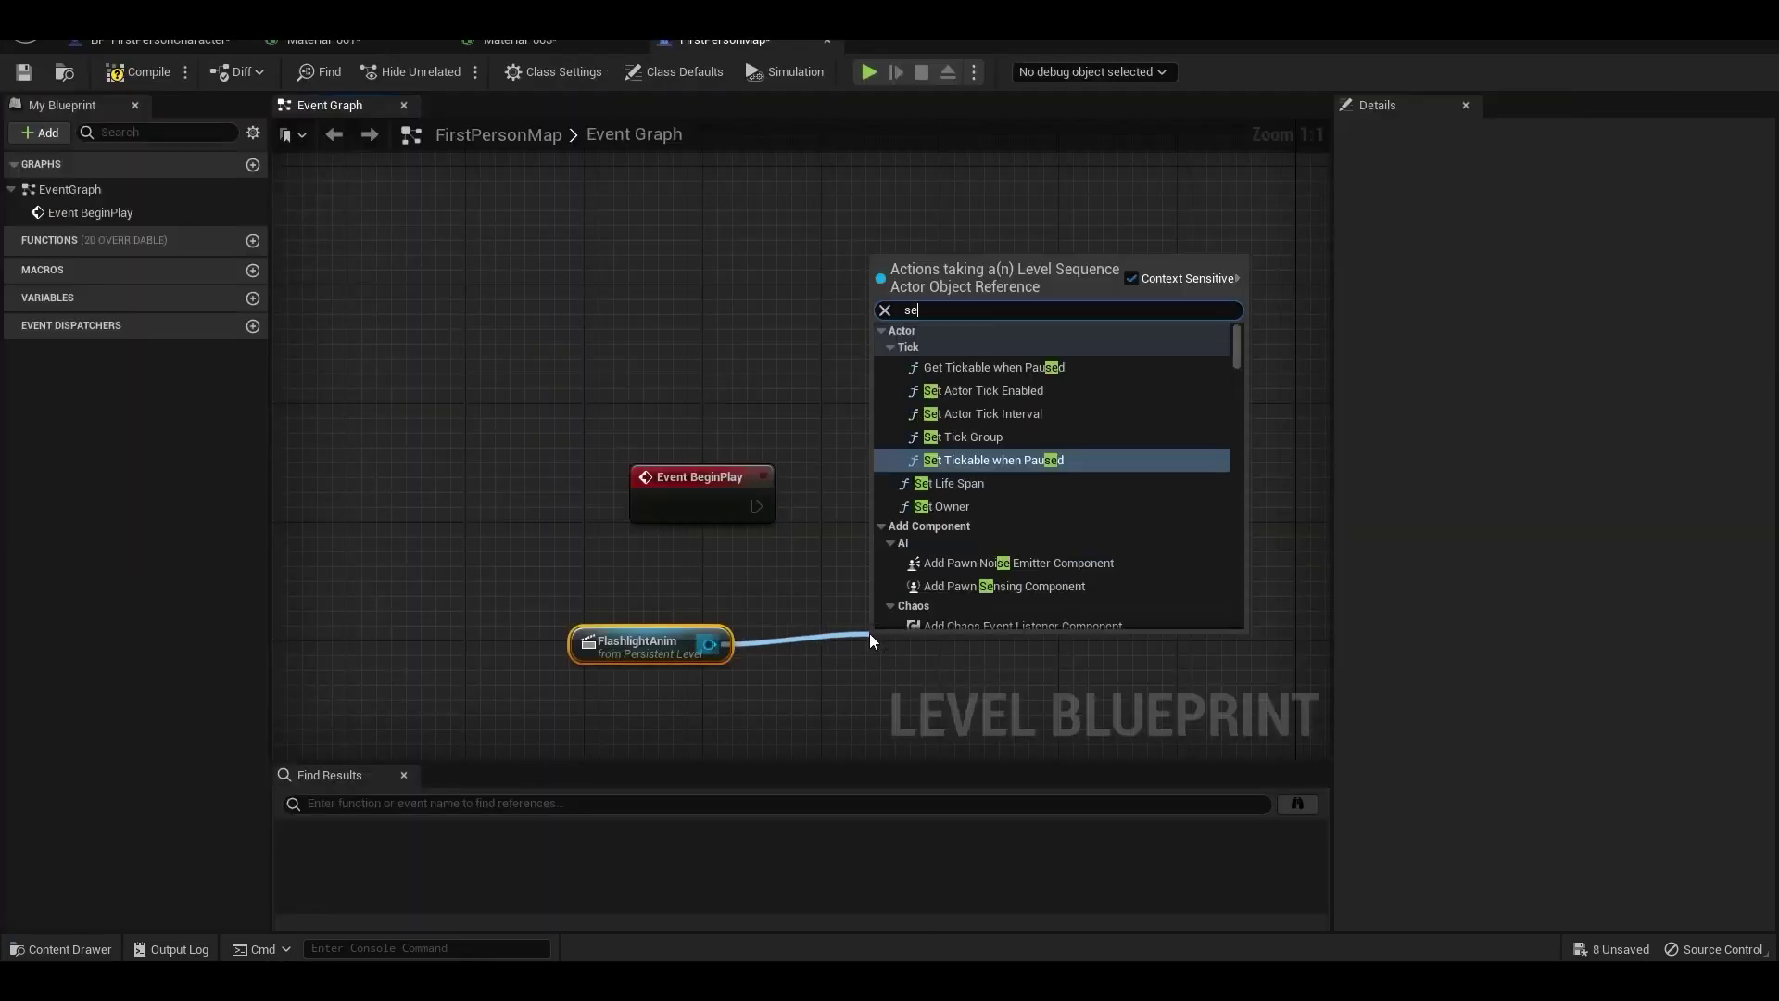
Step: Add a Sequence Player getter from the FlashlightAnim reference and delete the extra Create Level Sequence Player node
text(sequence player)
key(Return)
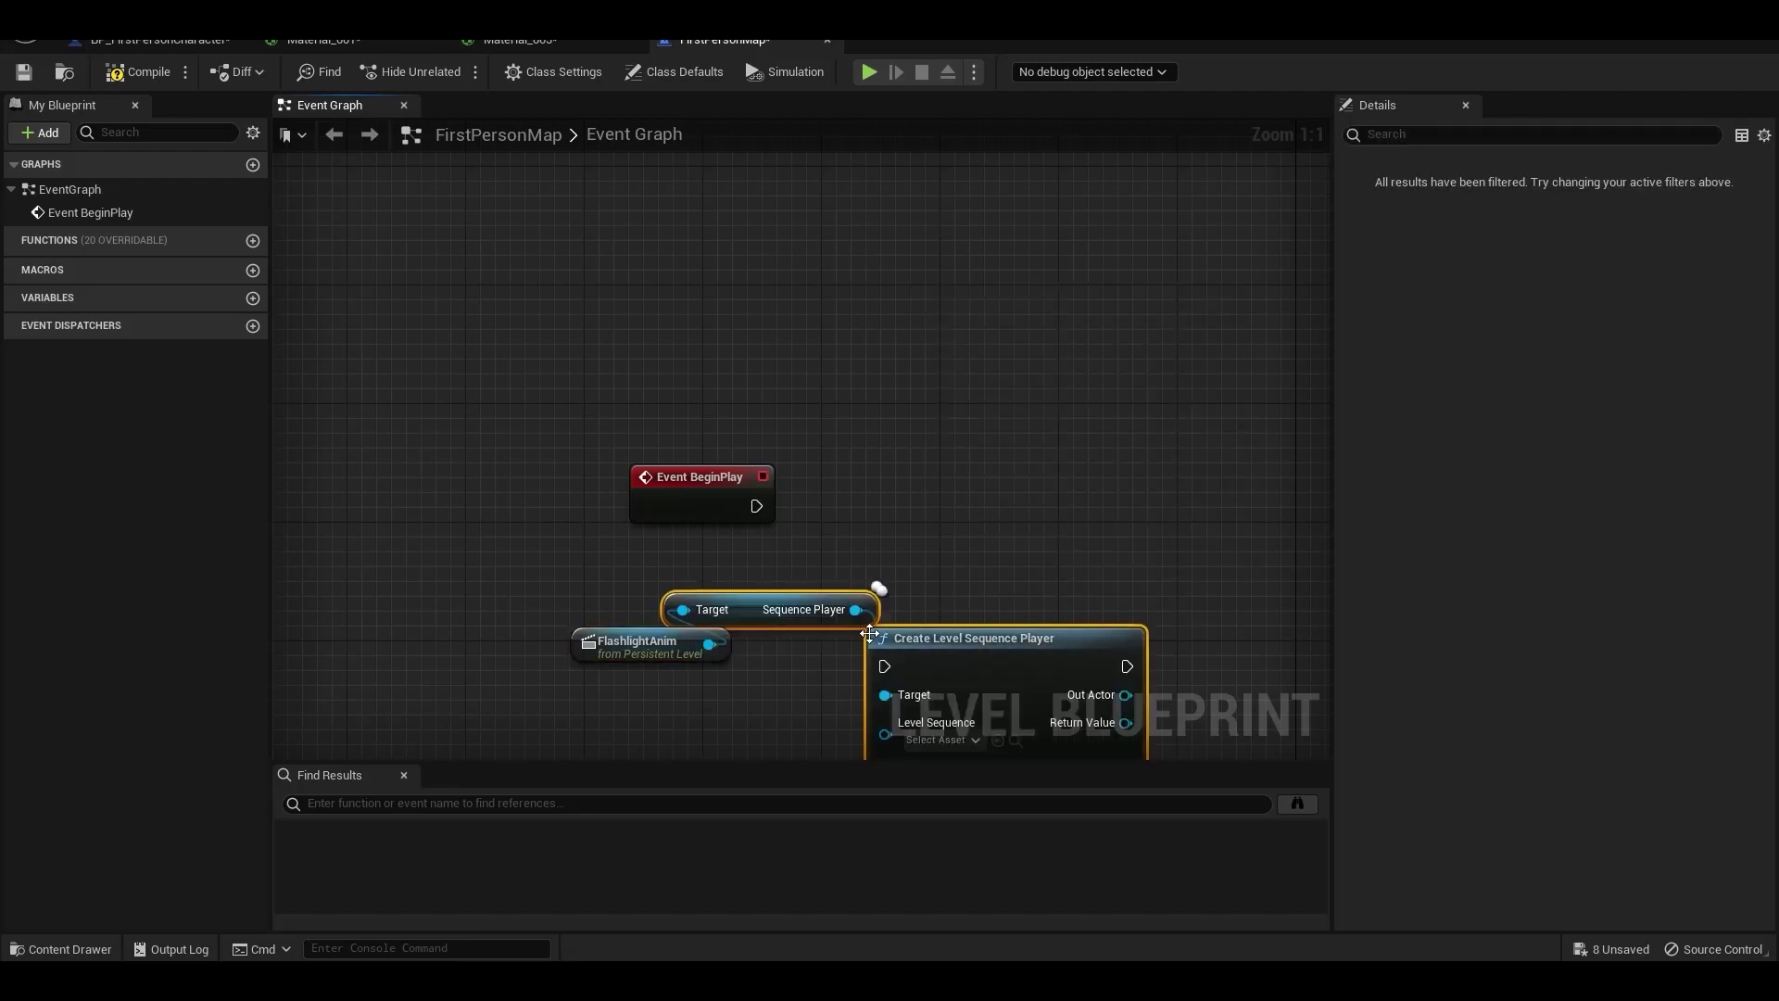
drag(1027, 647, 1075, 578)
click(1075, 519)
click(1050, 584)
key(Delete)
drag(817, 543, 944, 647)
Step: Add a Play node targeting the Sequence Player and connect Event BeginPlay to it
drag(1126, 514, 1165, 440)
text(play)
key(Return)
drag(747, 506, 753, 506)
Step: Add a Delay node after Play with a duration of 0.0001
right_drag(958, 543, 332, 526)
drag(910, 469, 910, 469)
text(delay)
key(Return)
text(0)
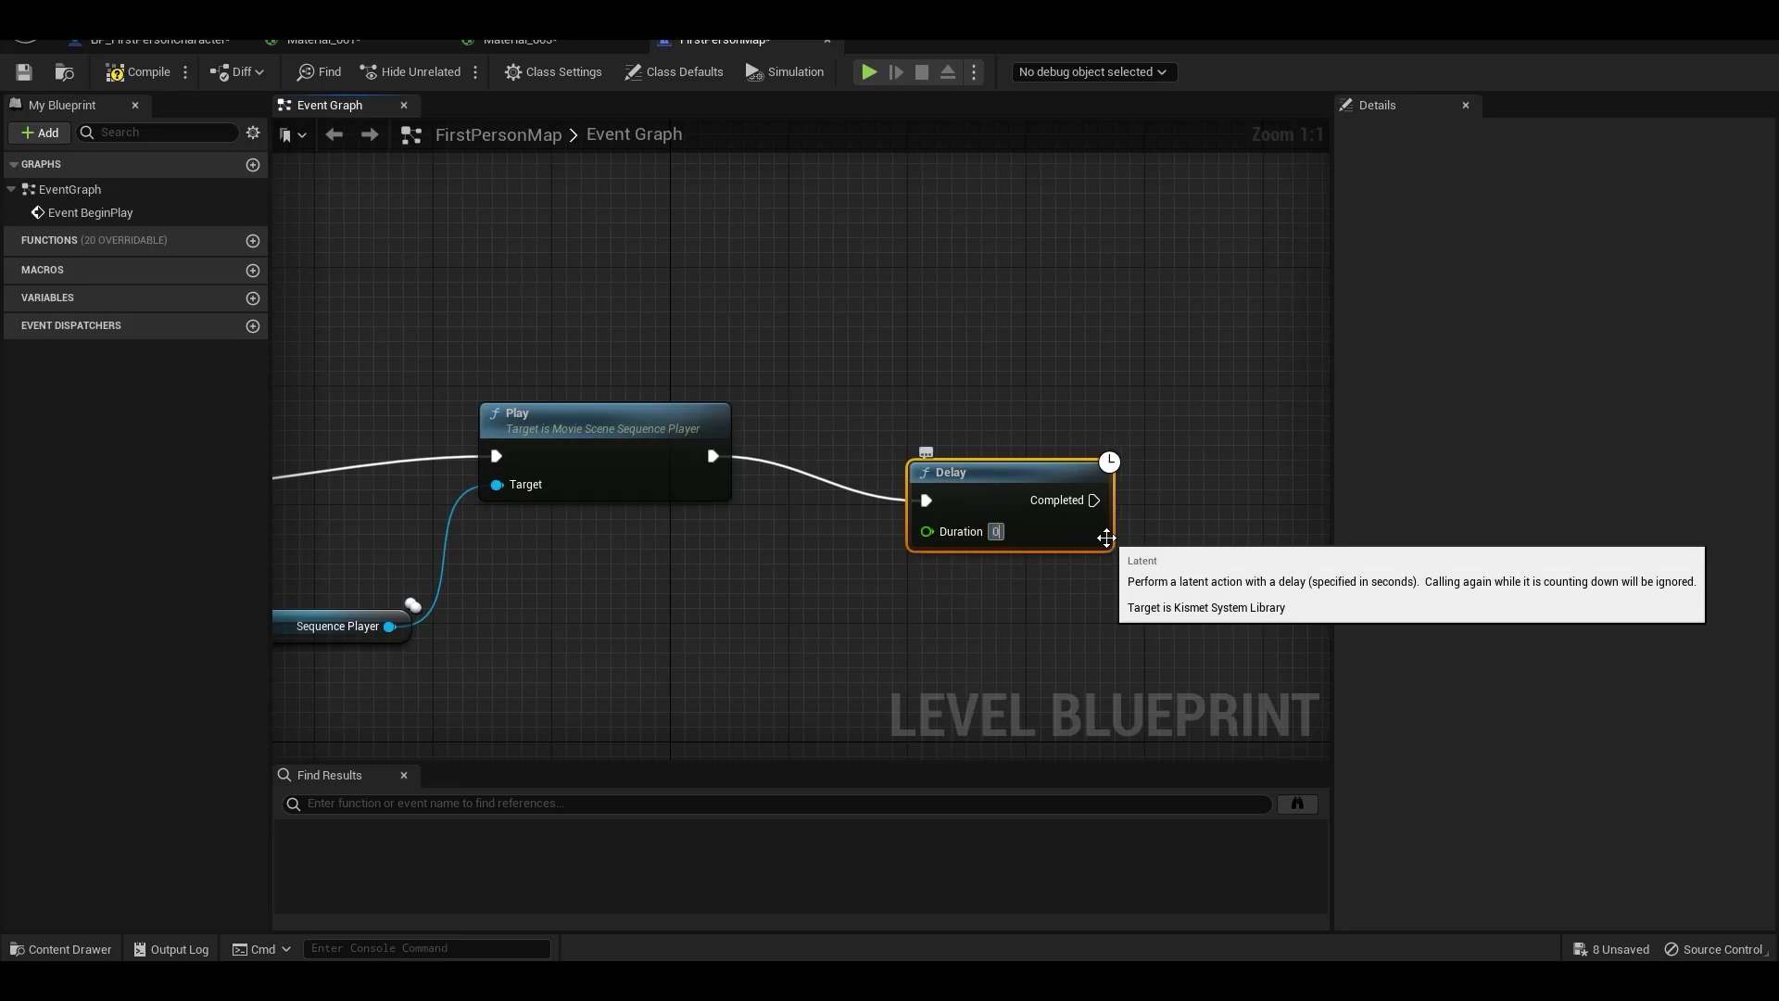
key(Return)
Step: Connect the Delay's Completed output back to the Play node's input to loop it, and compile the Level Blueprint
drag(986, 489, 1025, 492)
drag(1150, 500, 496, 458)
key(F7)
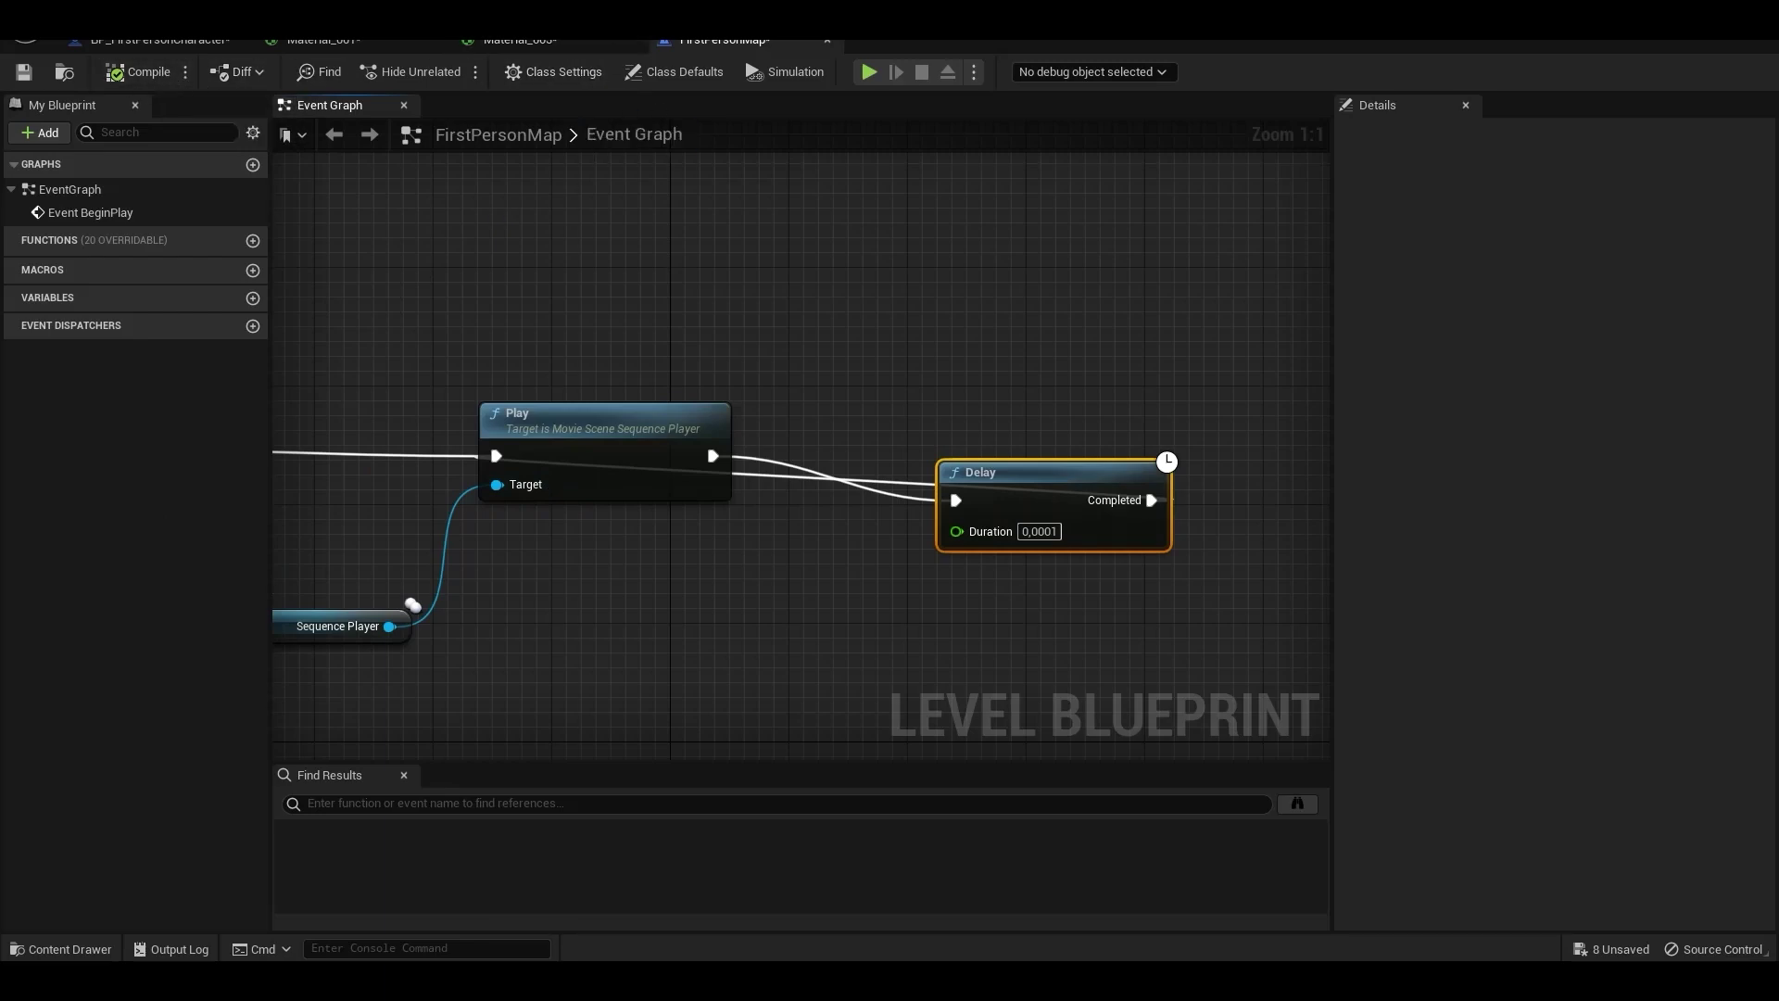
Step: Play-test the level in the main editor to check the looping flashlight and light animation
key(alt+Tab)
click(410, 71)
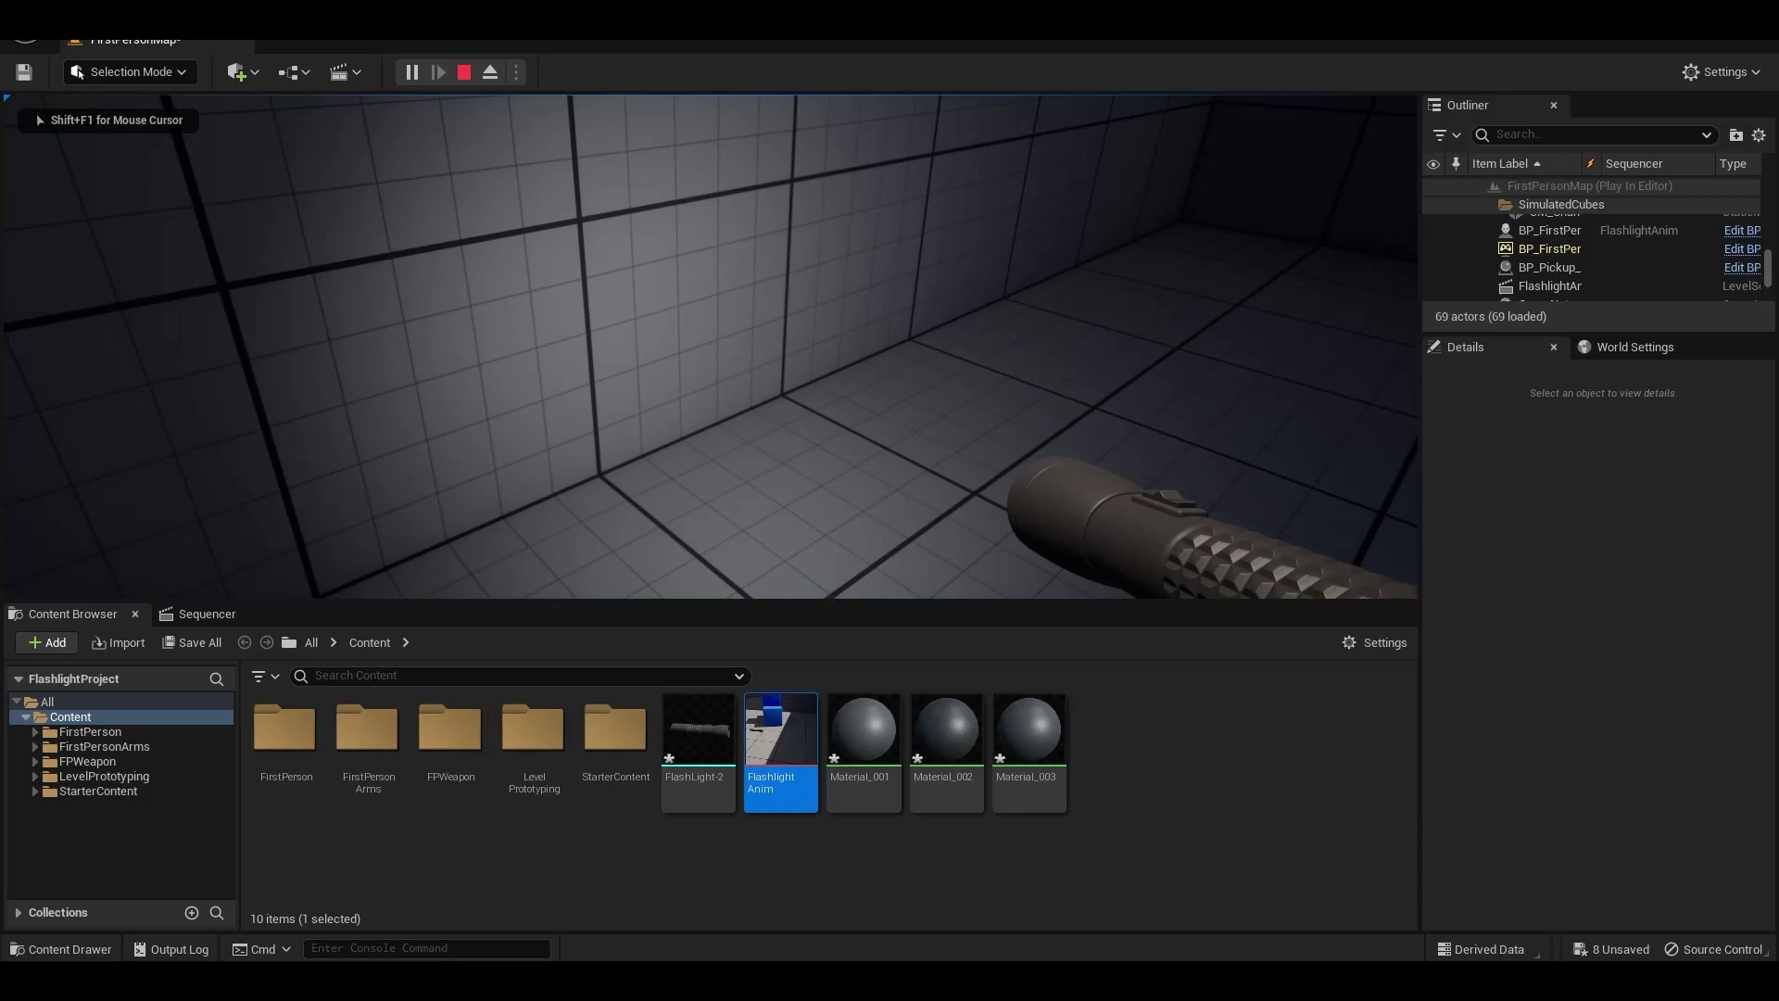
key(Escape)
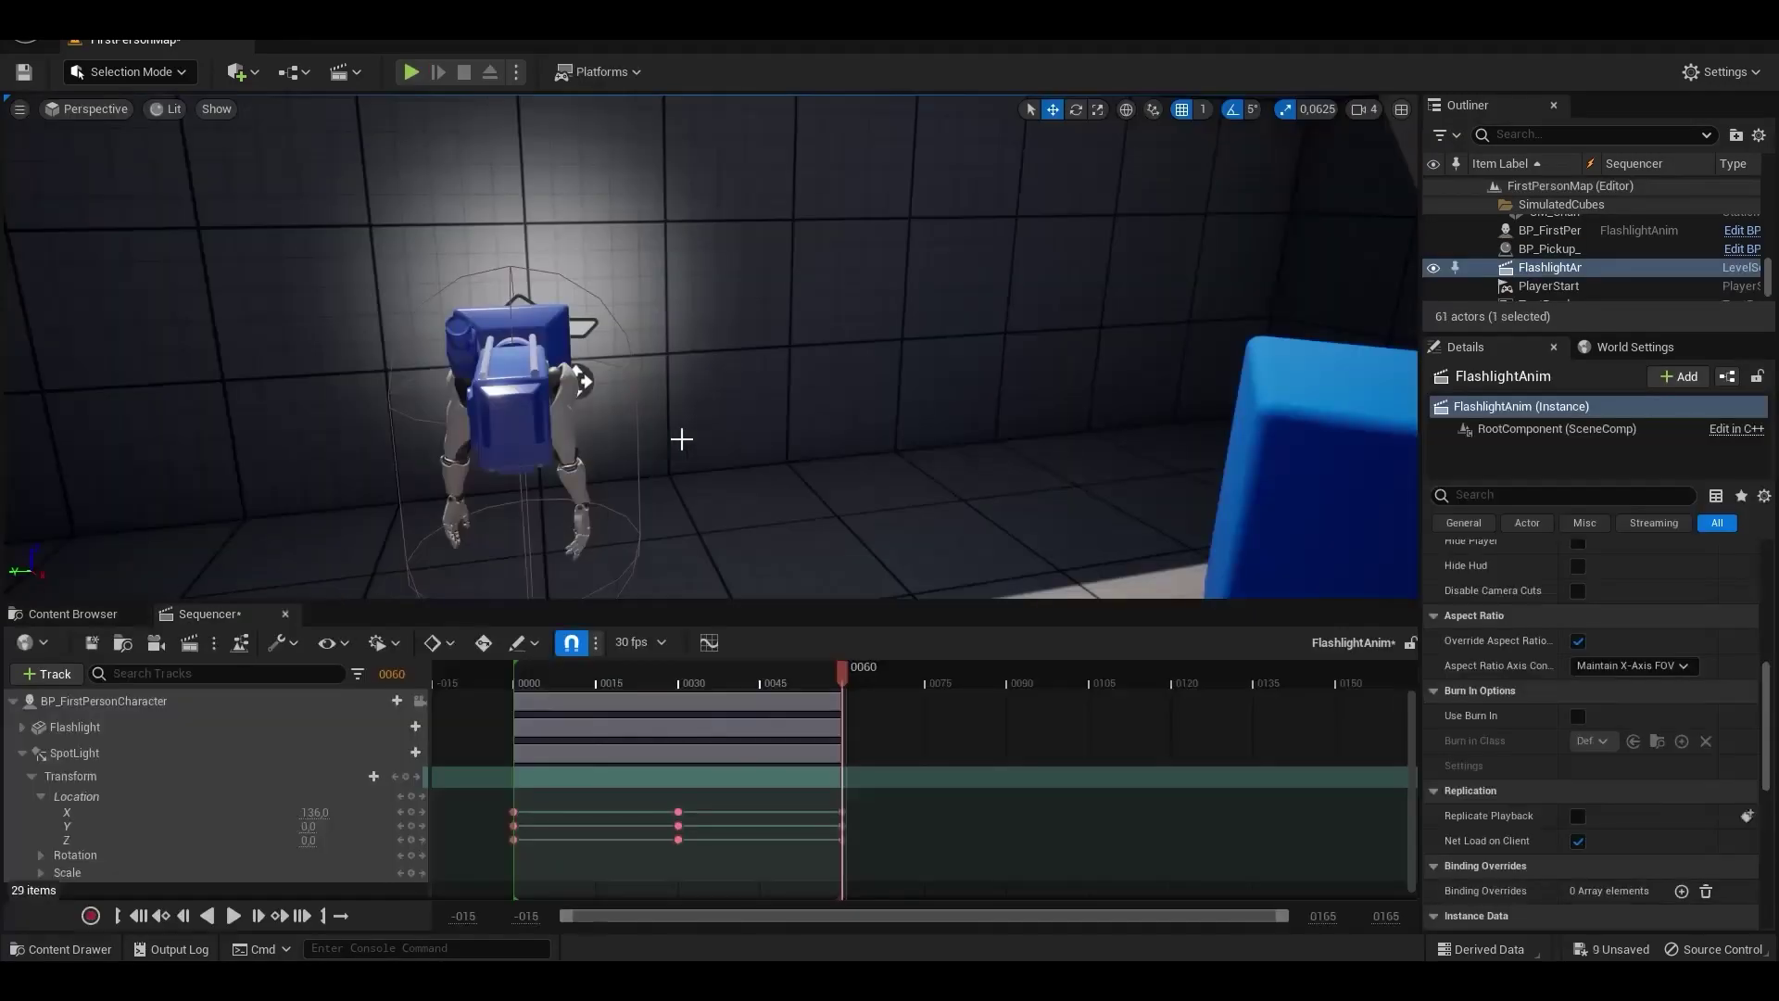
click(411, 73)
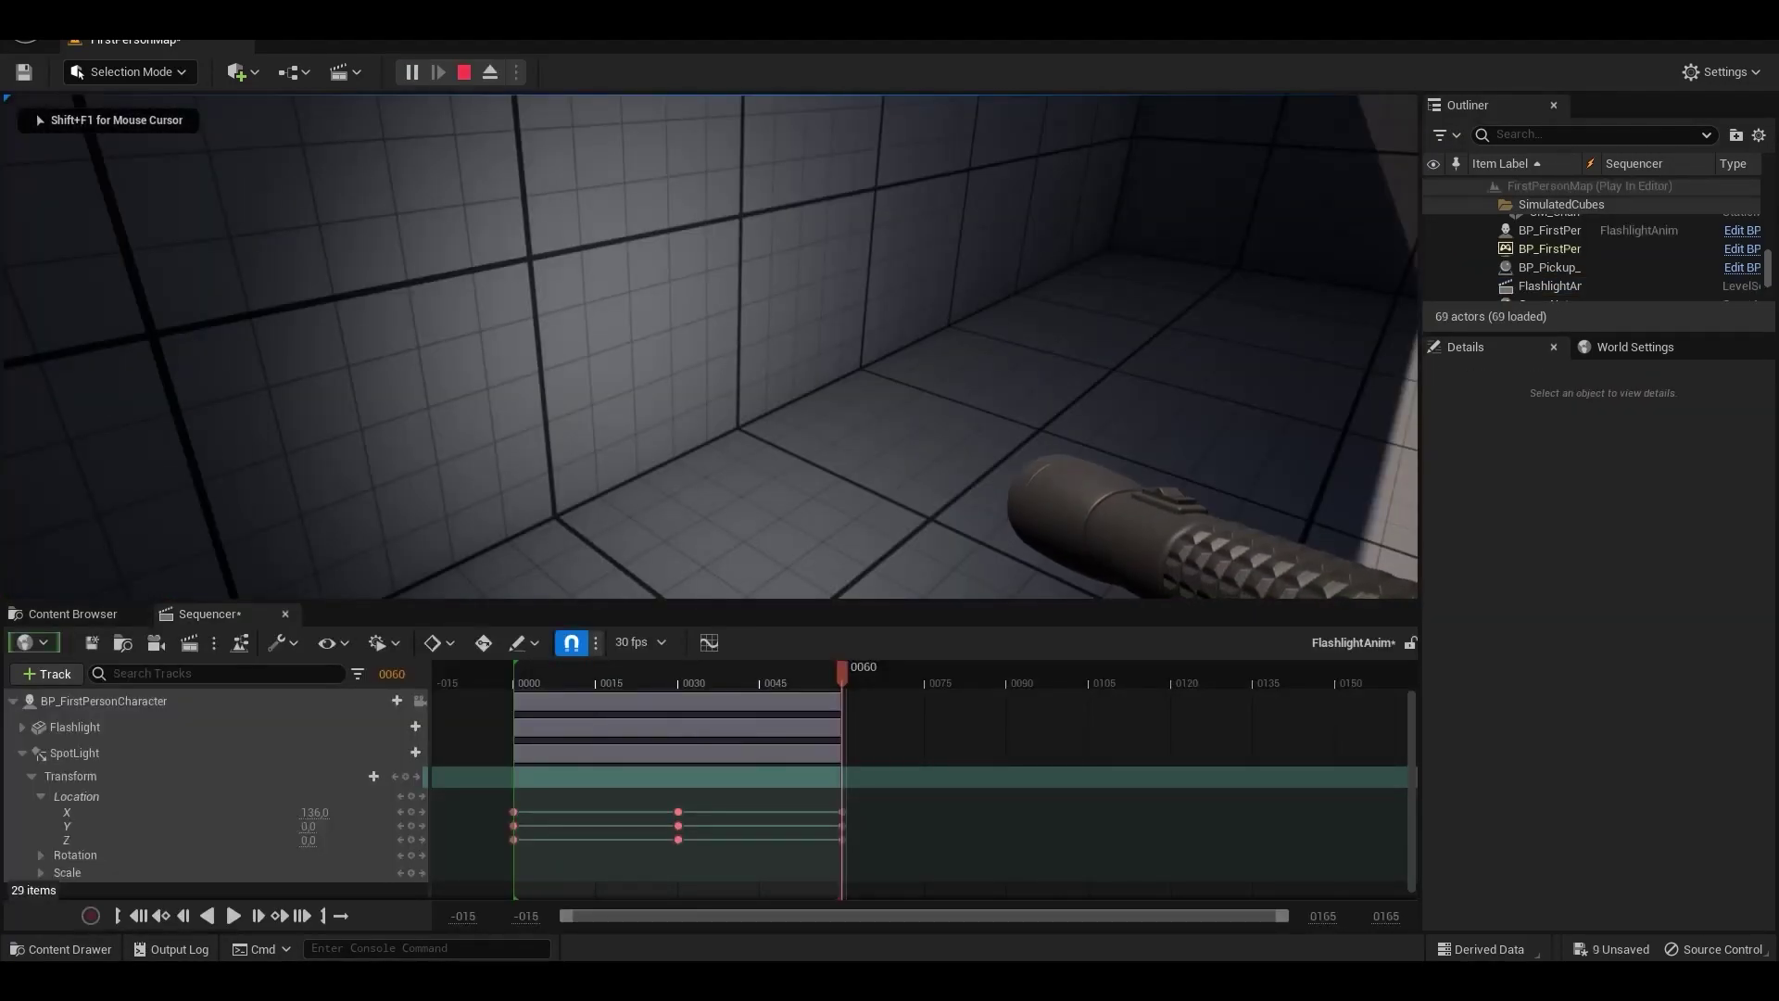
key(Escape)
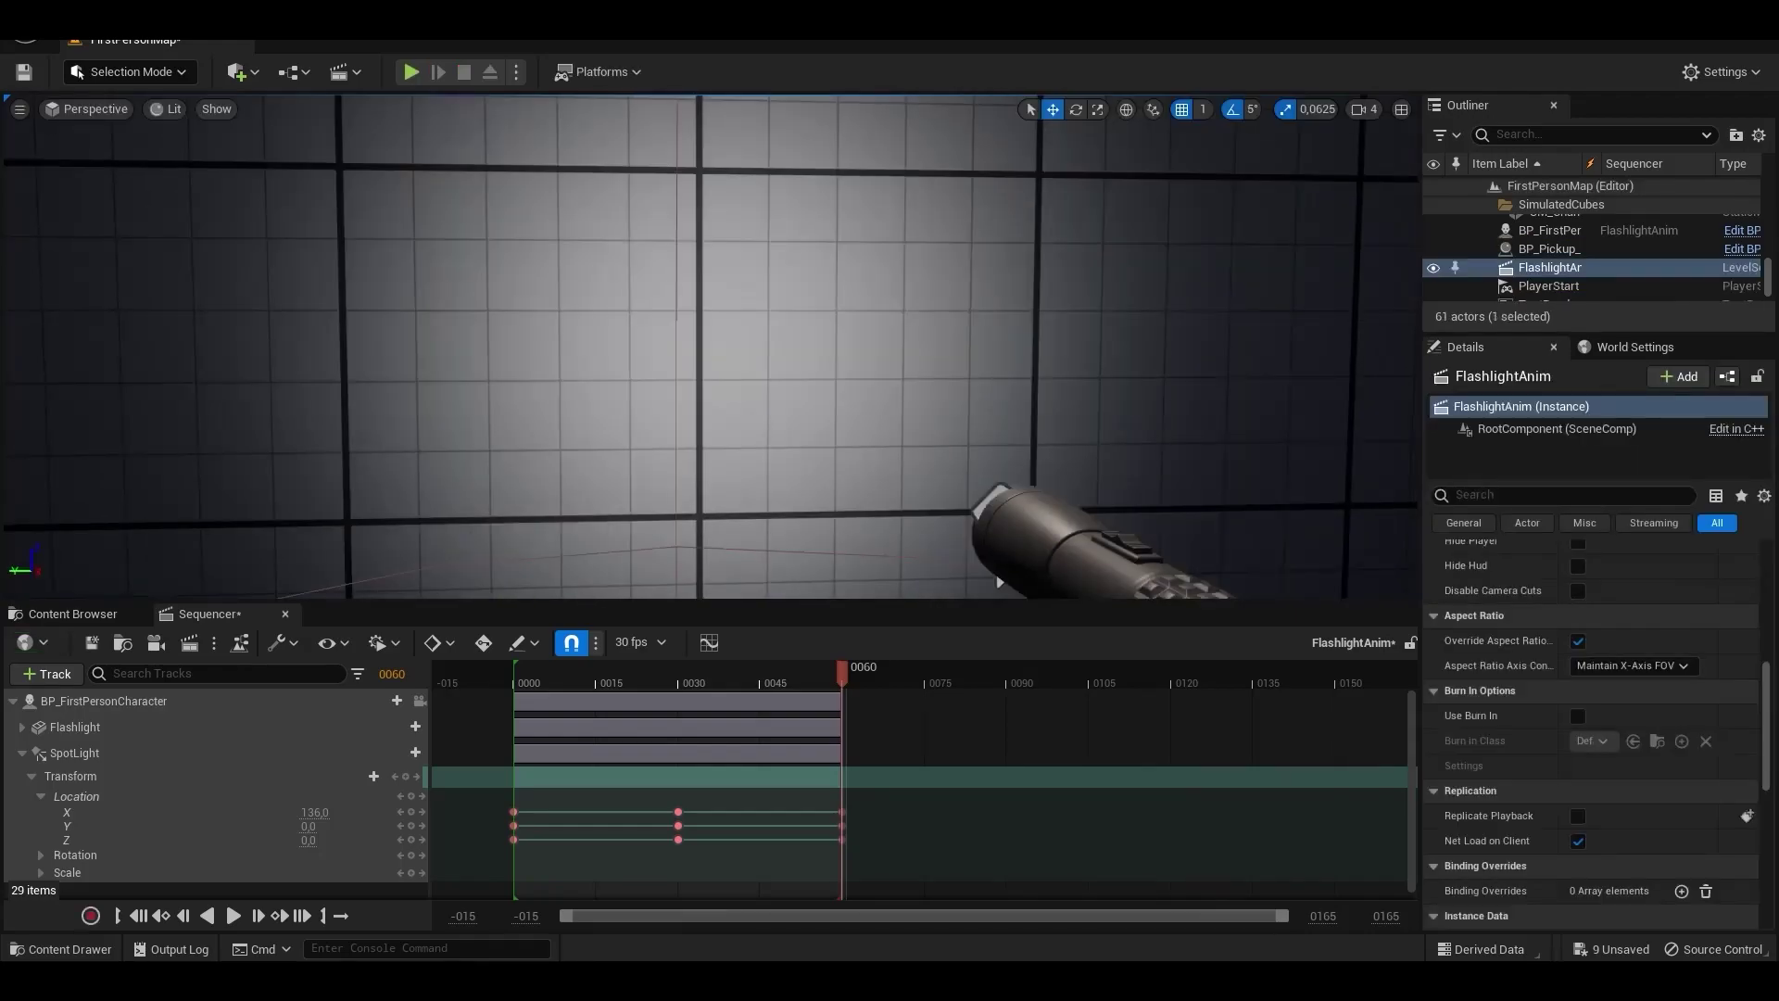
Step: Play and scrub the FlashlightAnim sequence to review the flashlight and spotlight movement
drag(560, 689, 480, 709)
key(space)
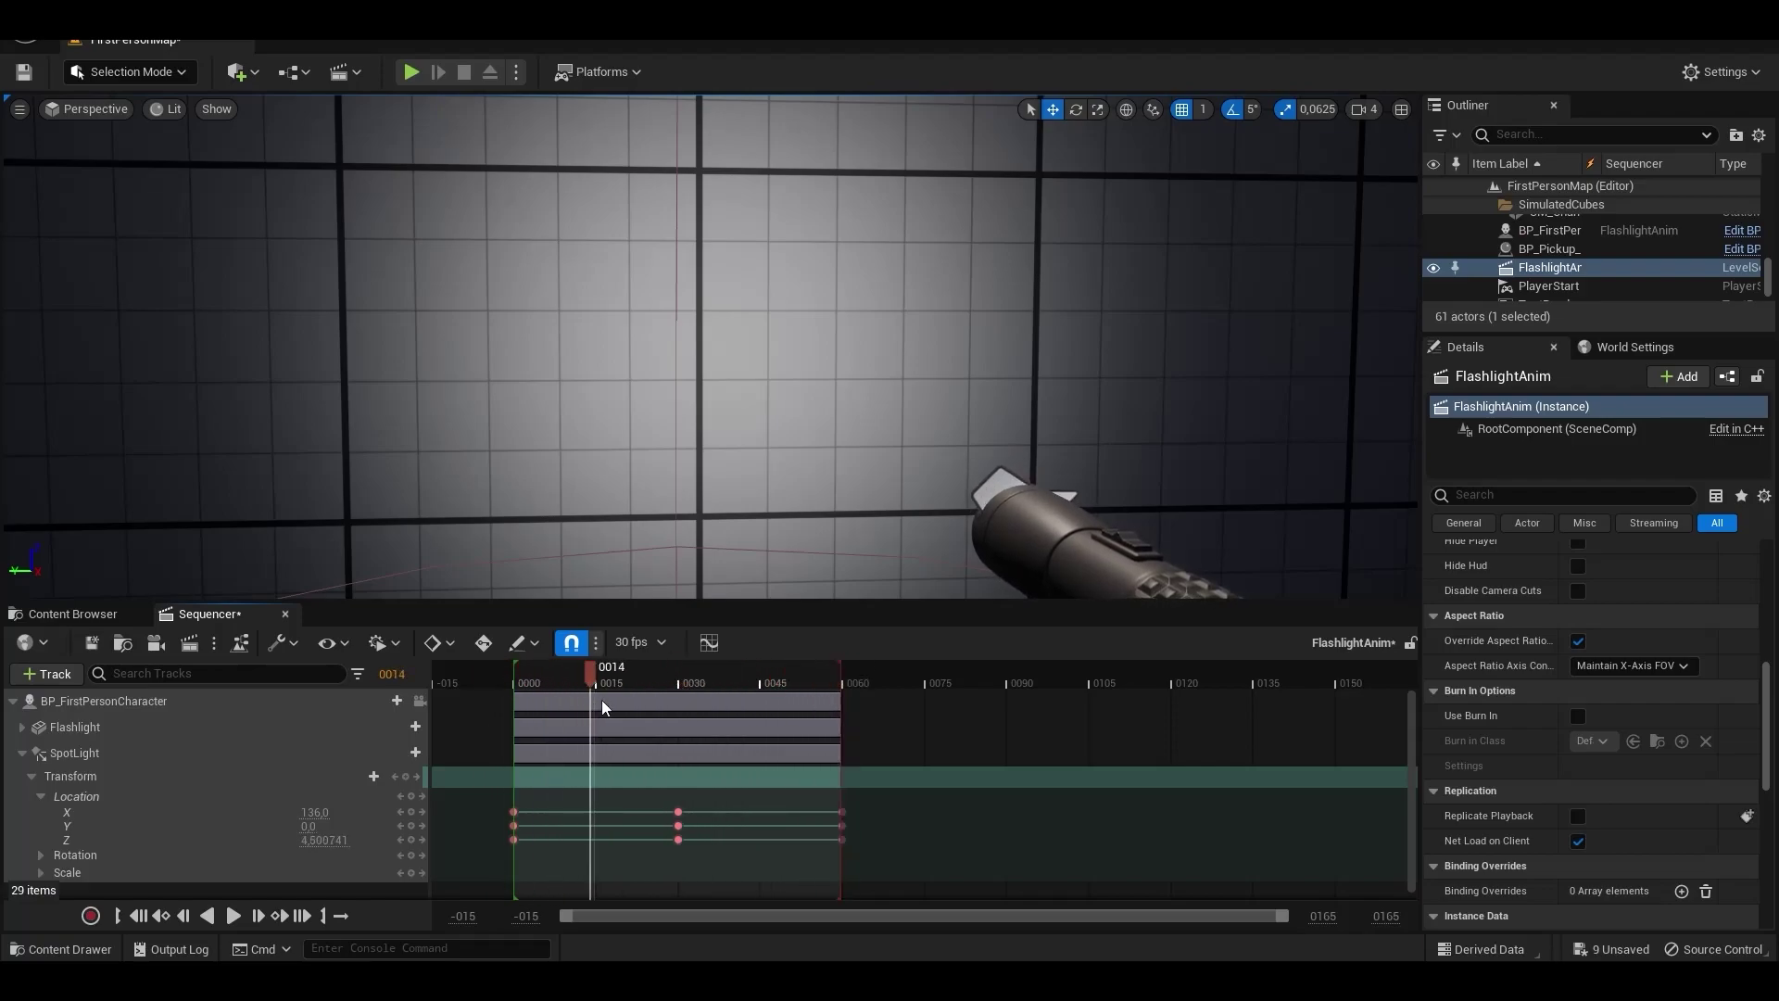
drag(803, 710, 693, 715)
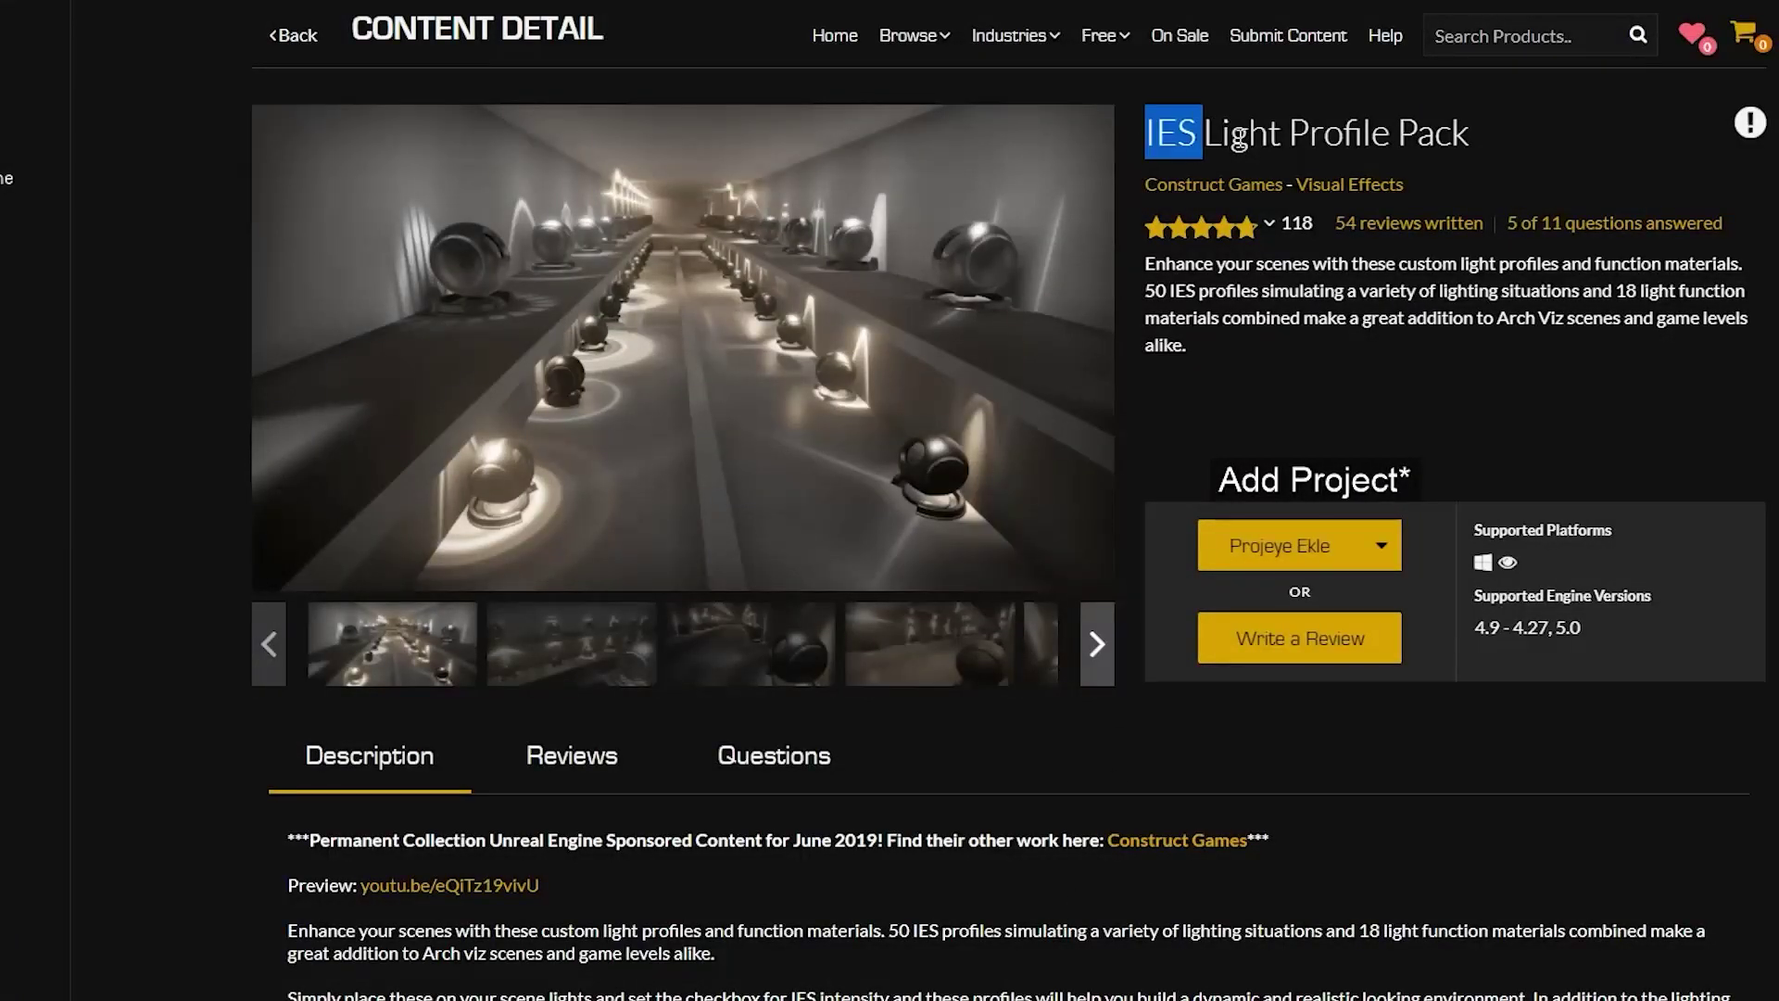
Step: Assign the Star_Burst4 light profile as the SpotLight's IES texture and compile the character blueprint
click(1395, 410)
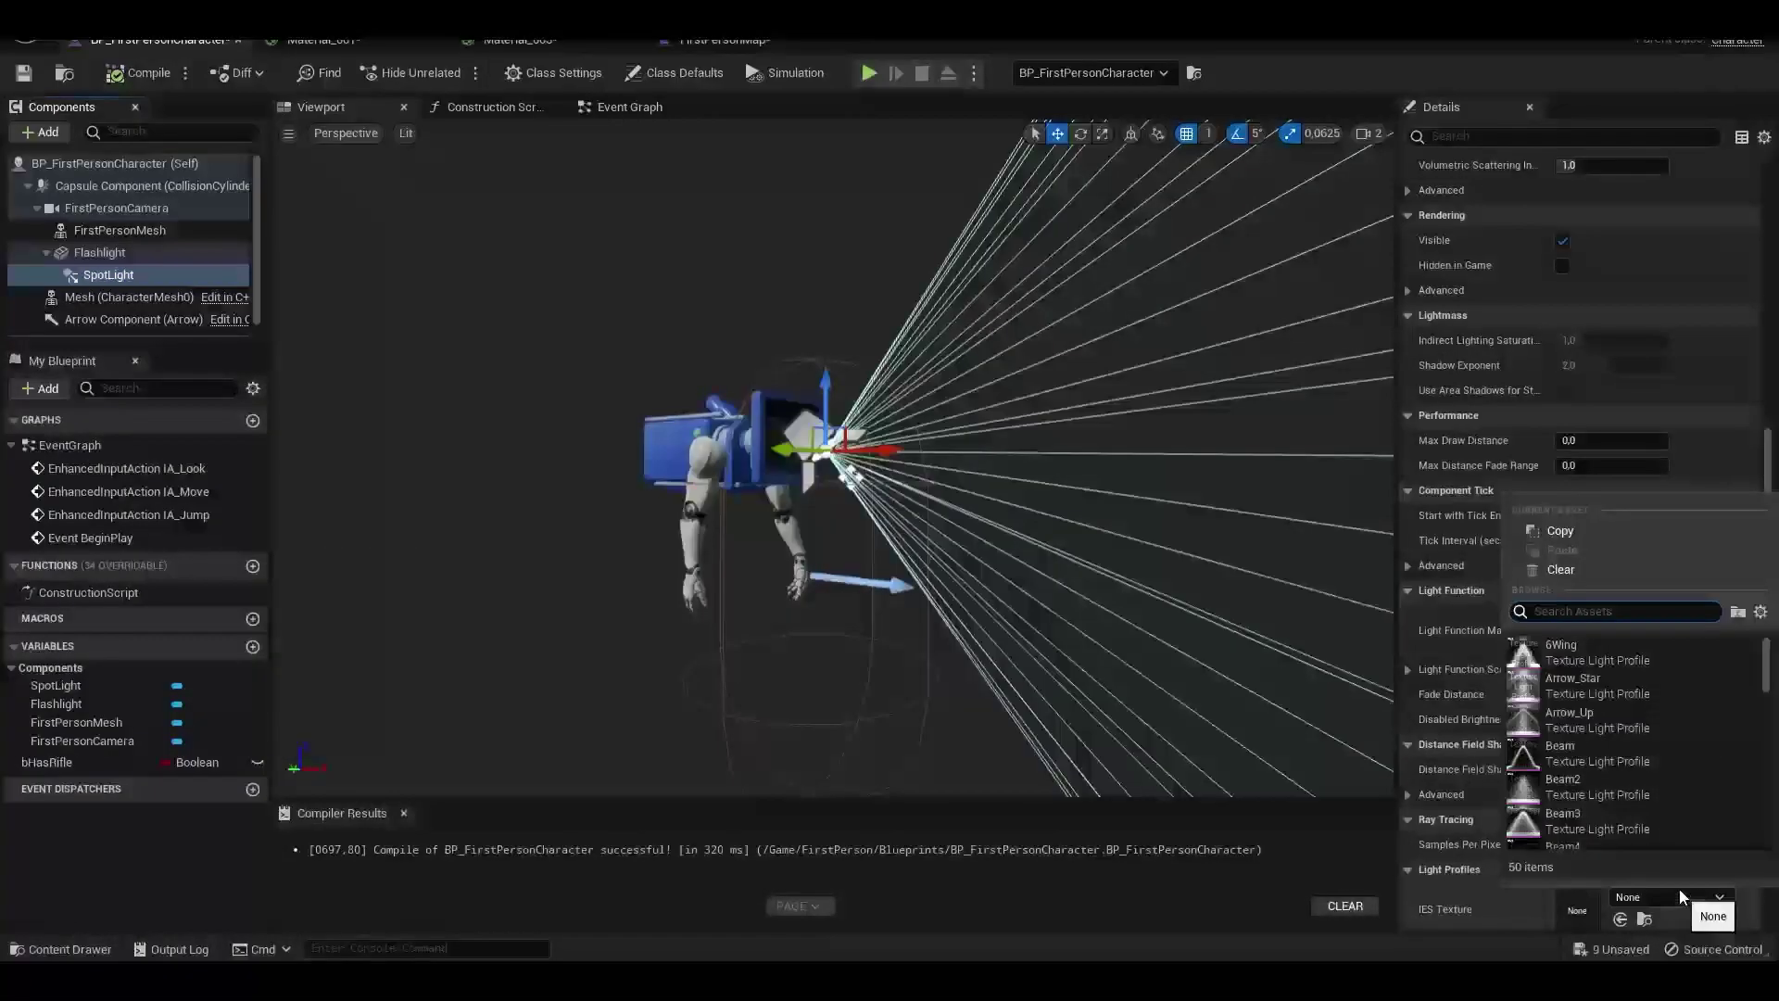
scroll(1631, 771, down, 5)
scroll(1630, 771, down, 5)
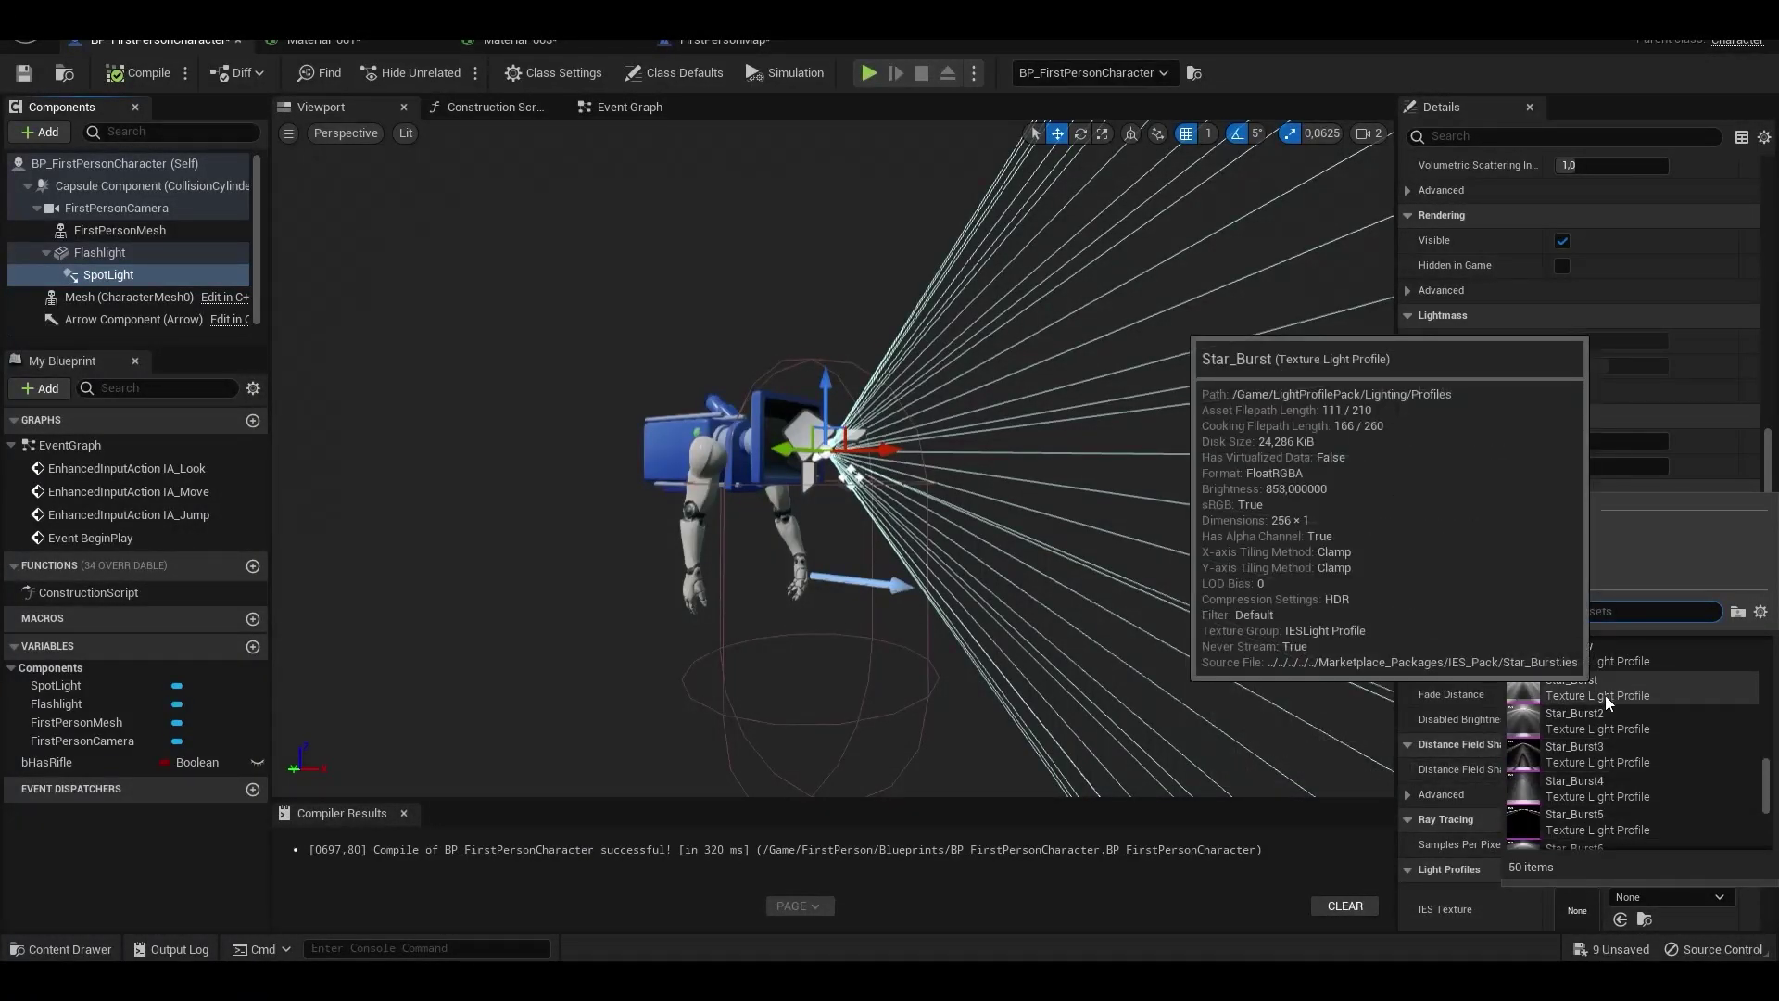
click(1621, 784)
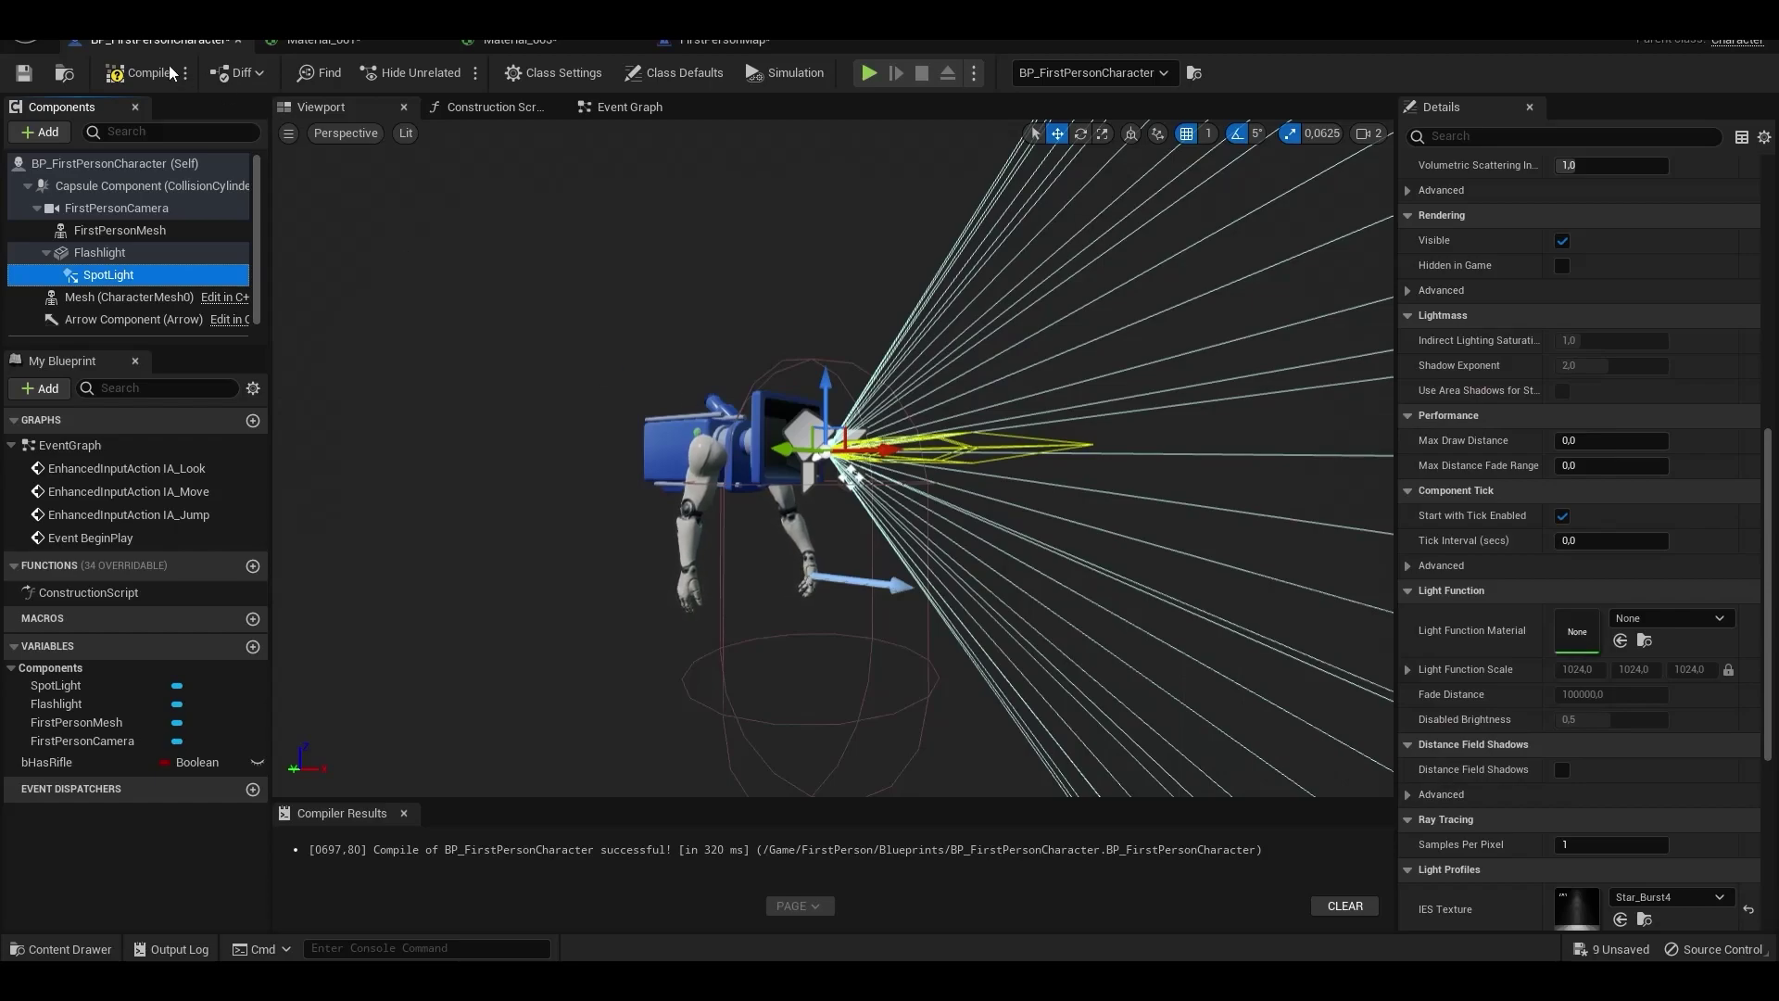
click(143, 73)
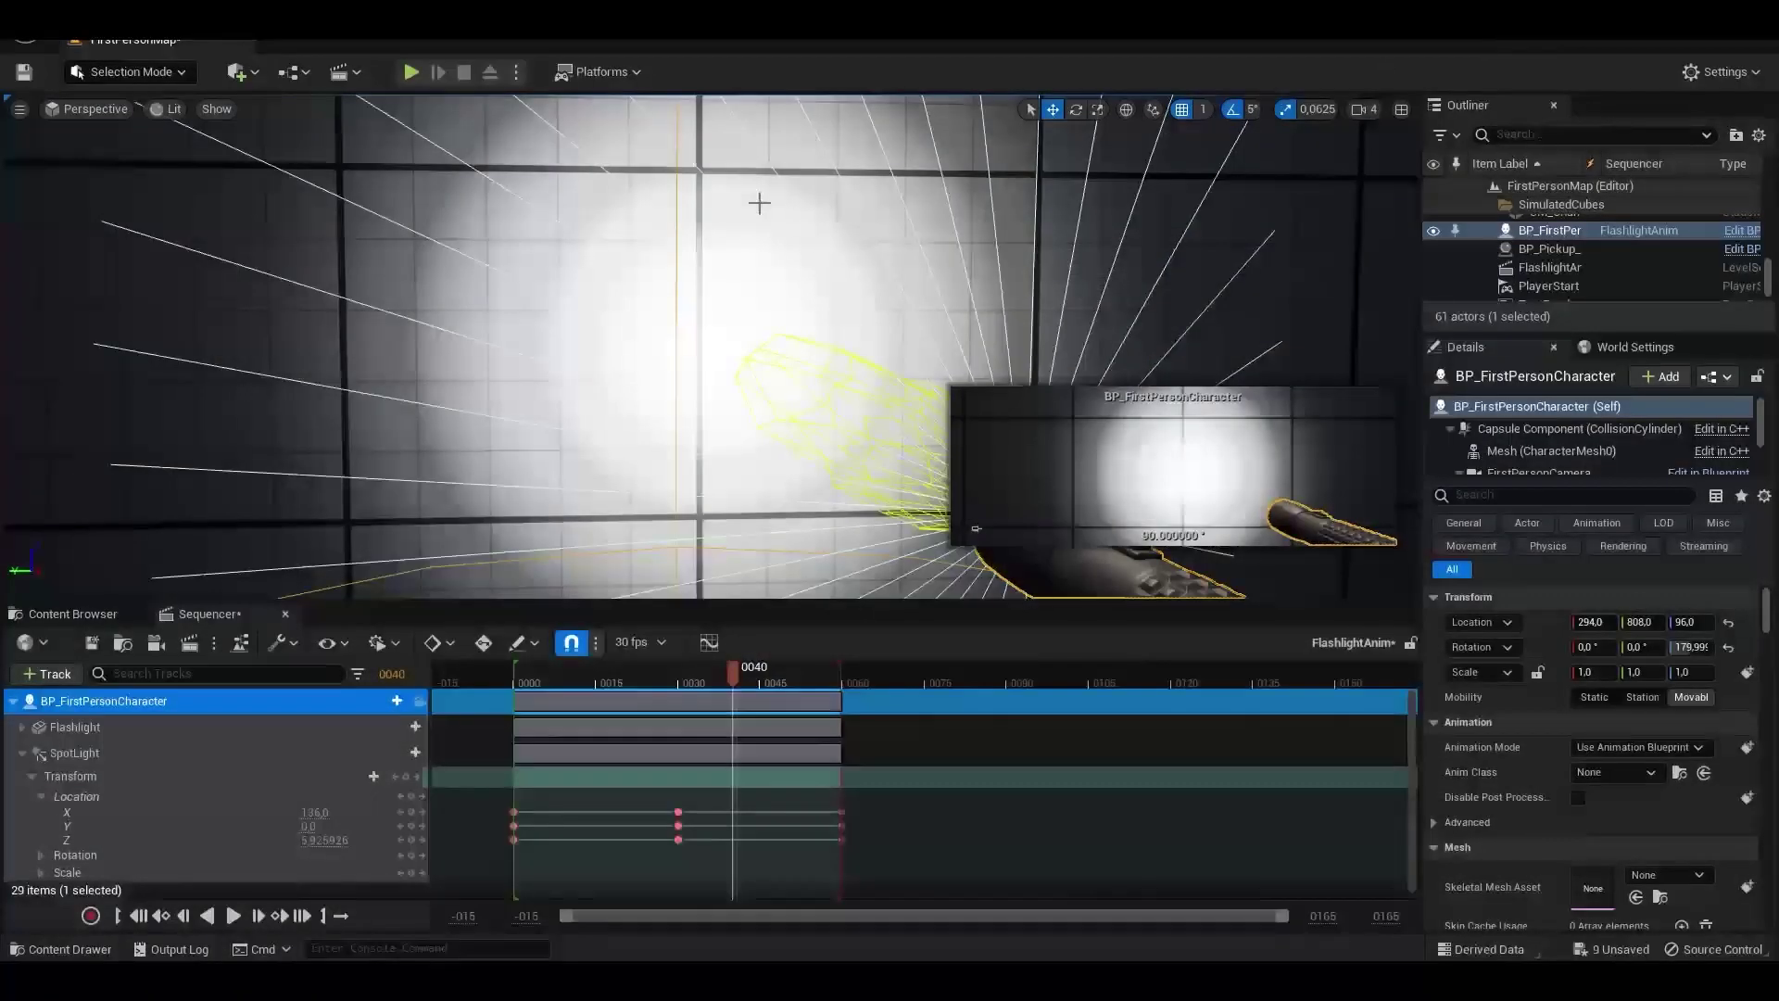
Step: Play-test the level to check the spotlight's IES light pattern on the wall
click(410, 71)
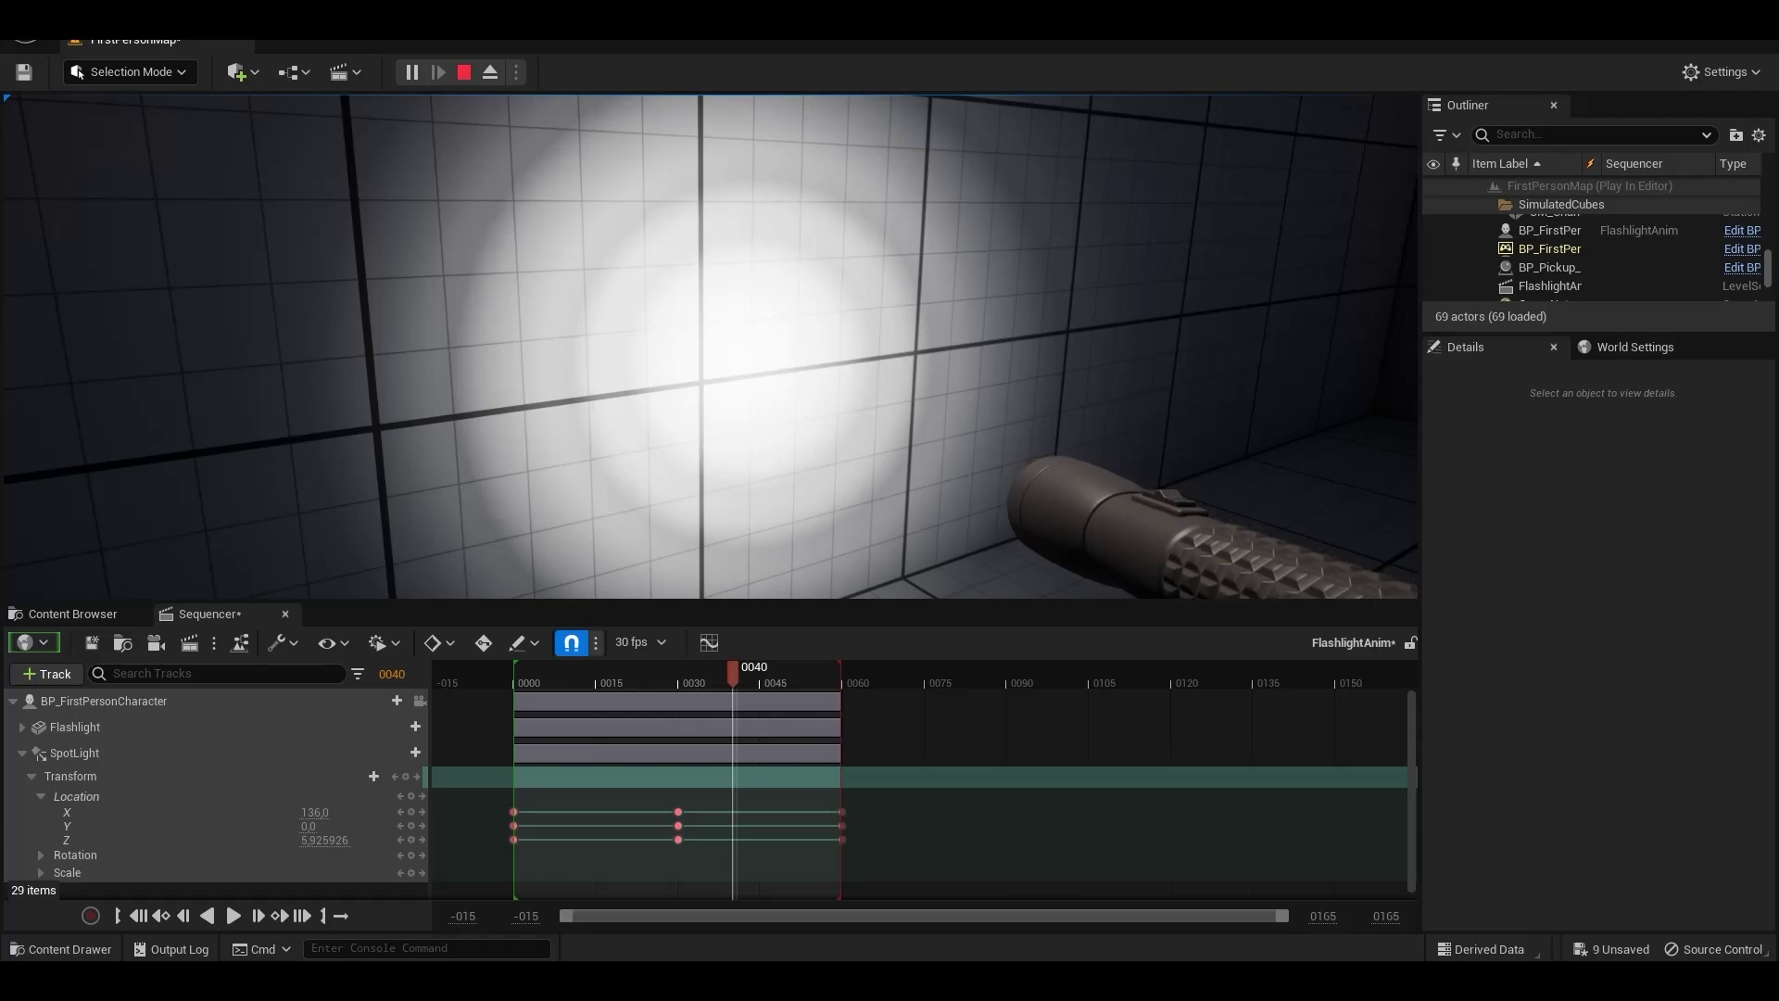
key(Escape)
click(686, 681)
drag(686, 682, 680, 682)
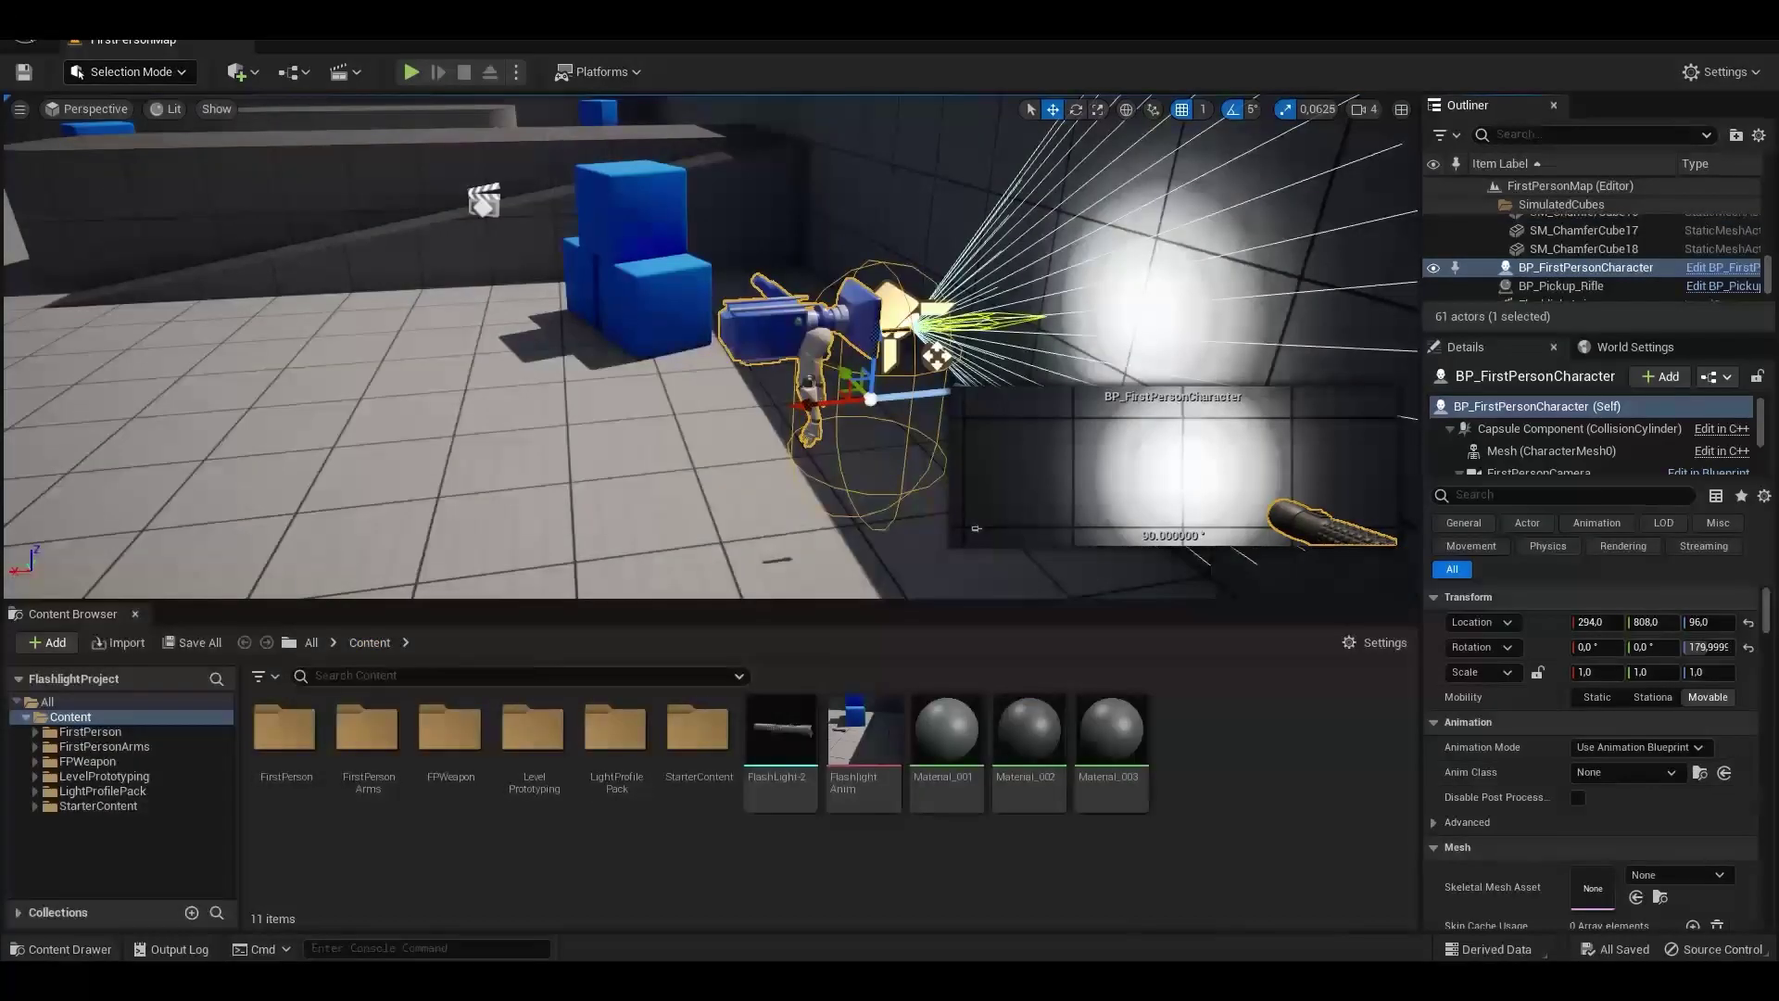
Step: Open the engine's Input settings in the Project Settings
click(66, 20)
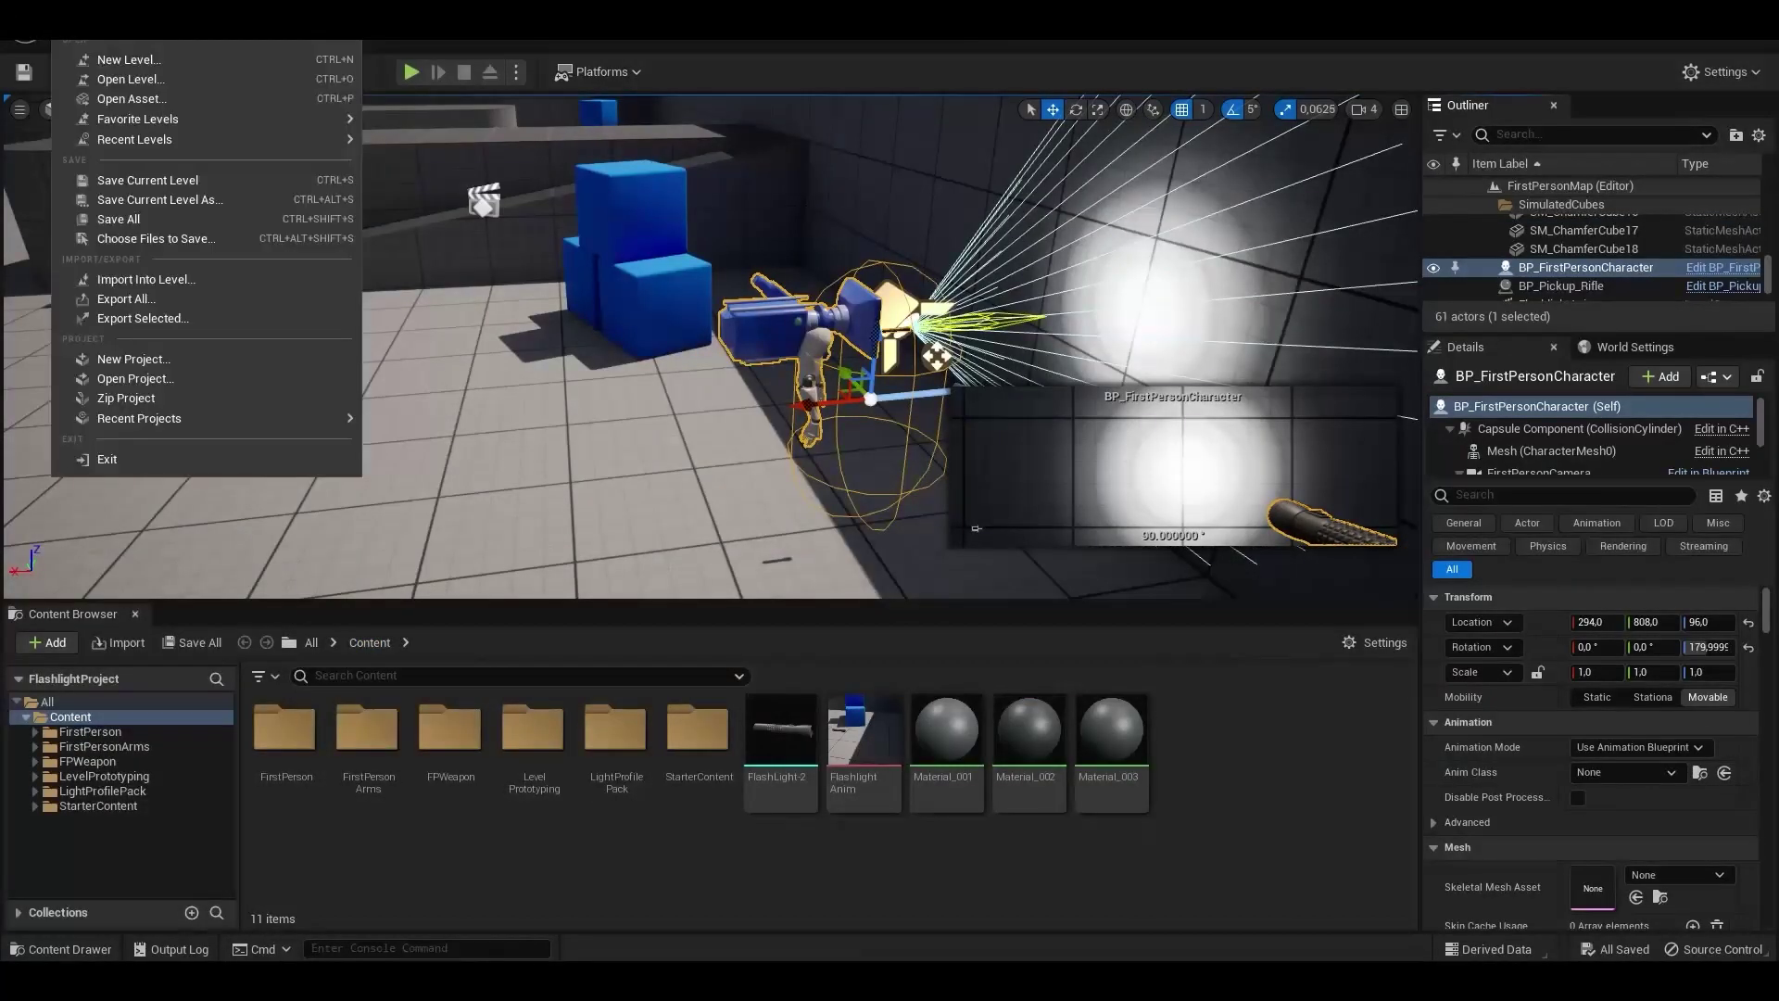
mouse_move(109, 25)
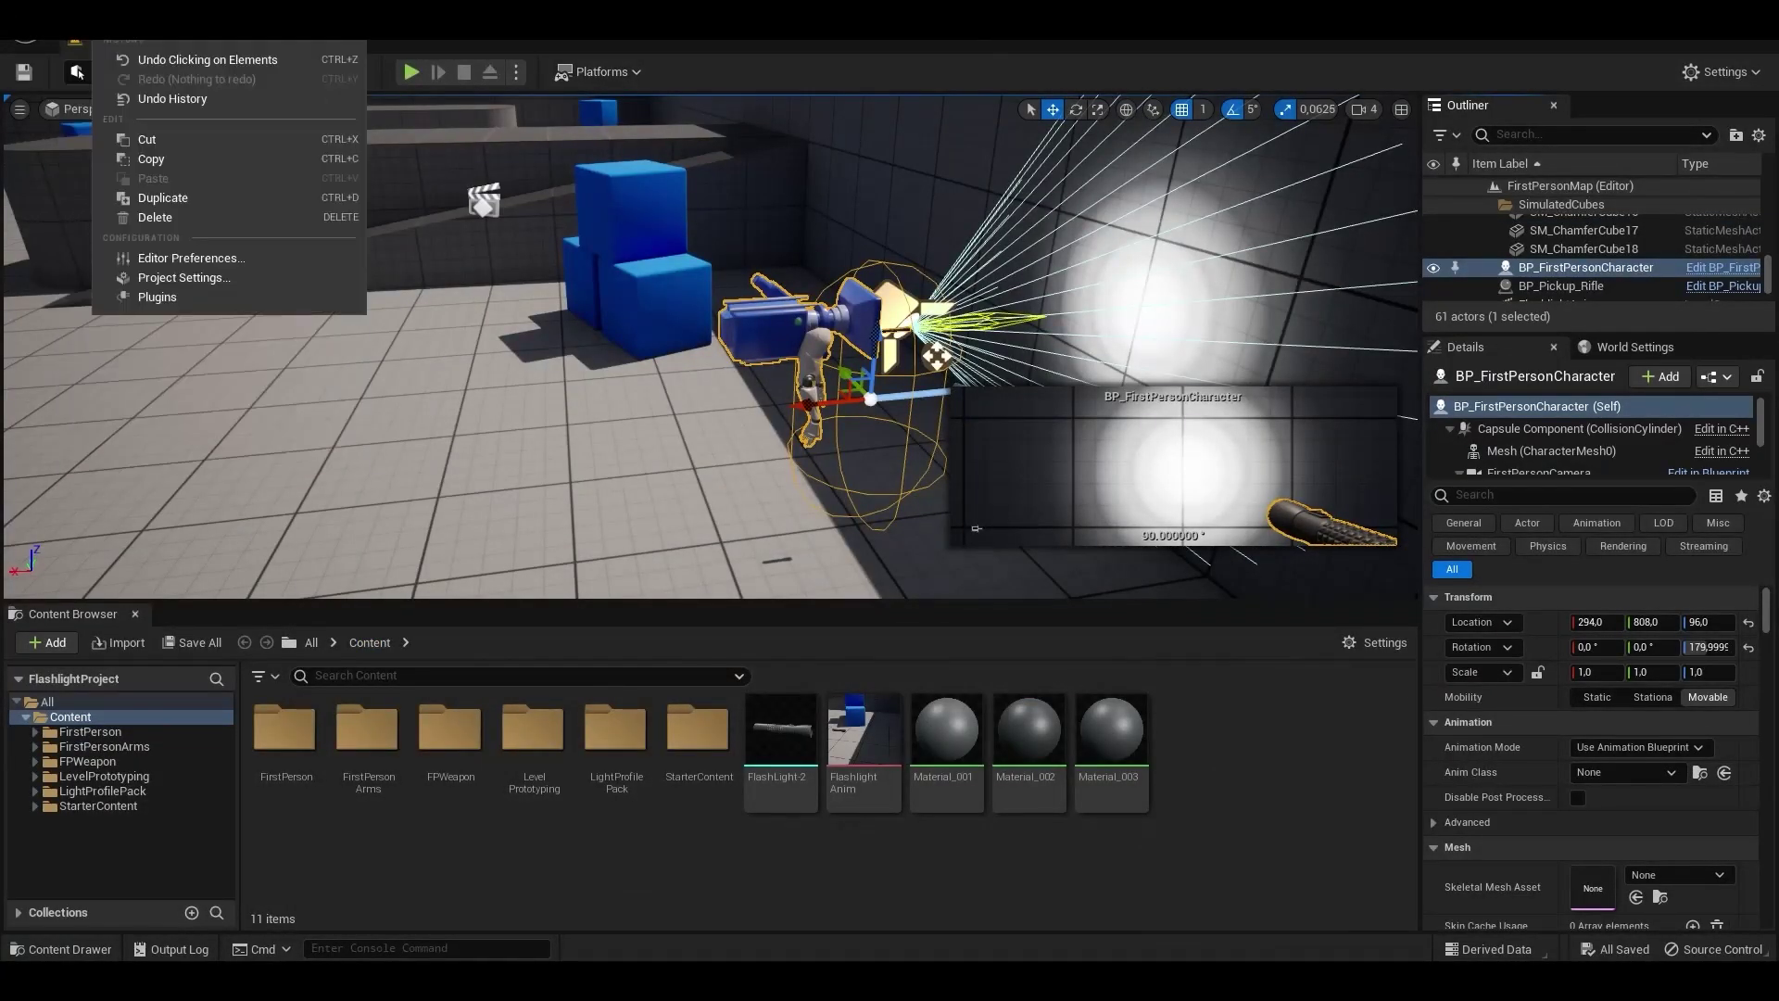
click(165, 277)
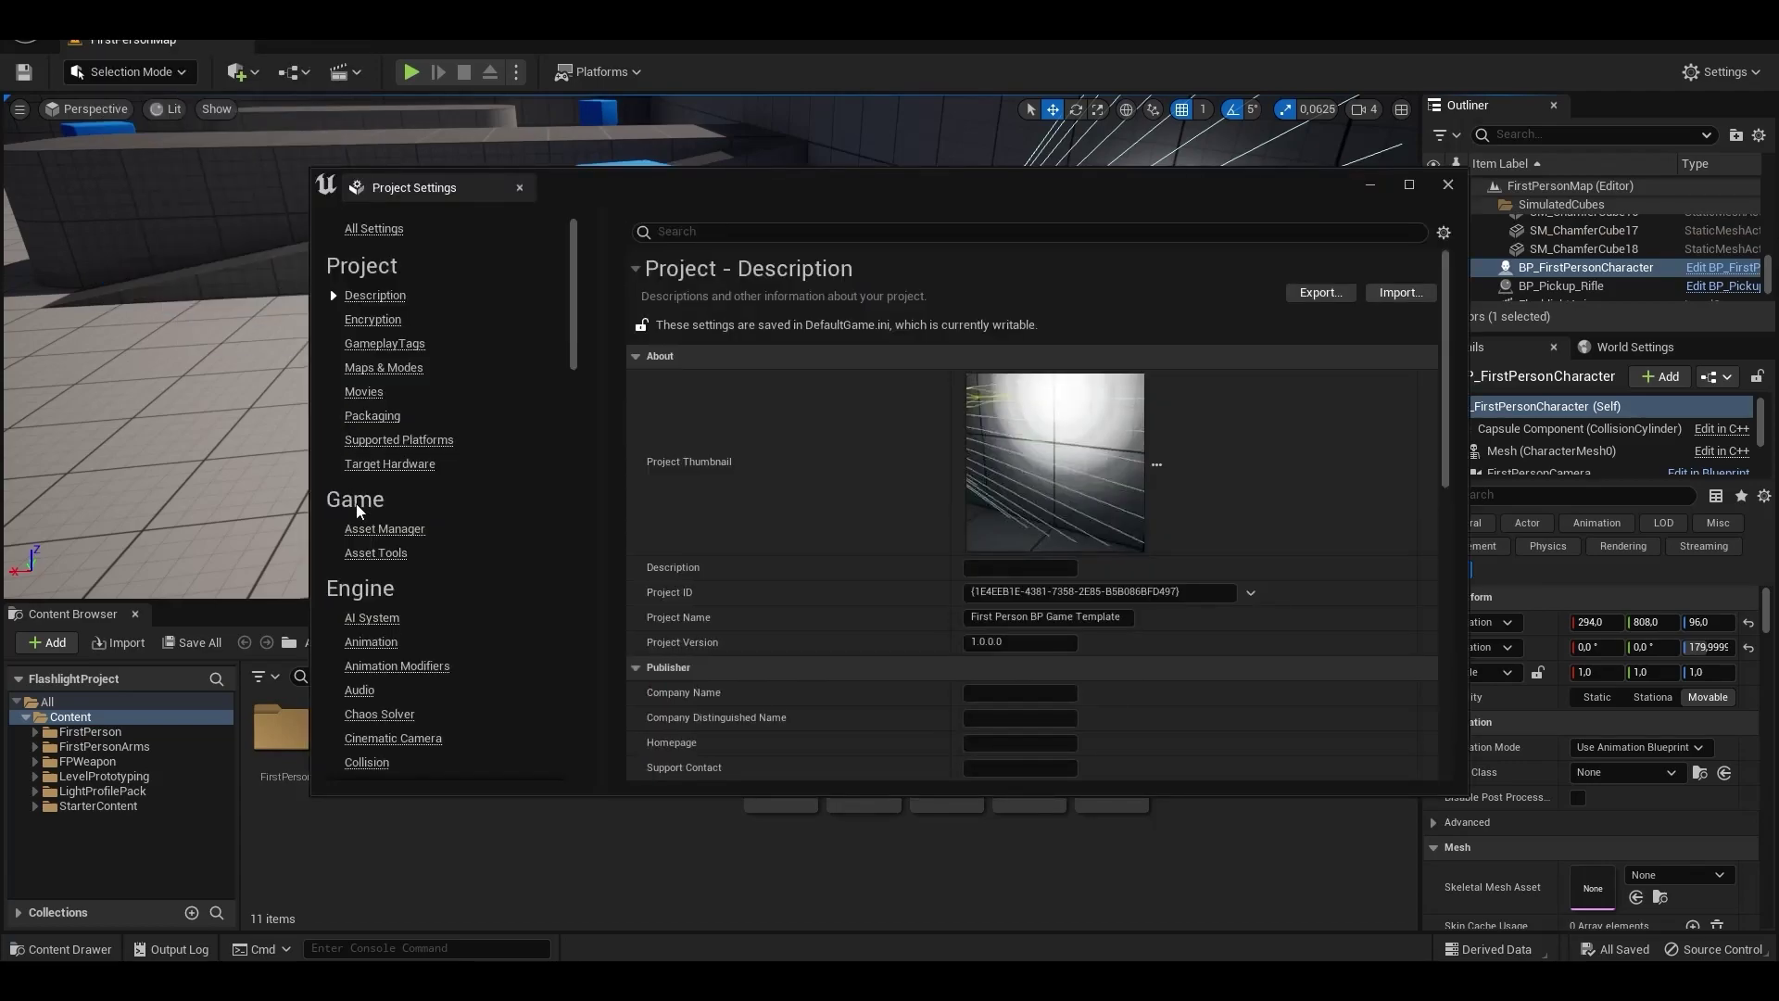
scroll(379, 575, down, 5)
scroll(379, 575, down, 4)
click(358, 511)
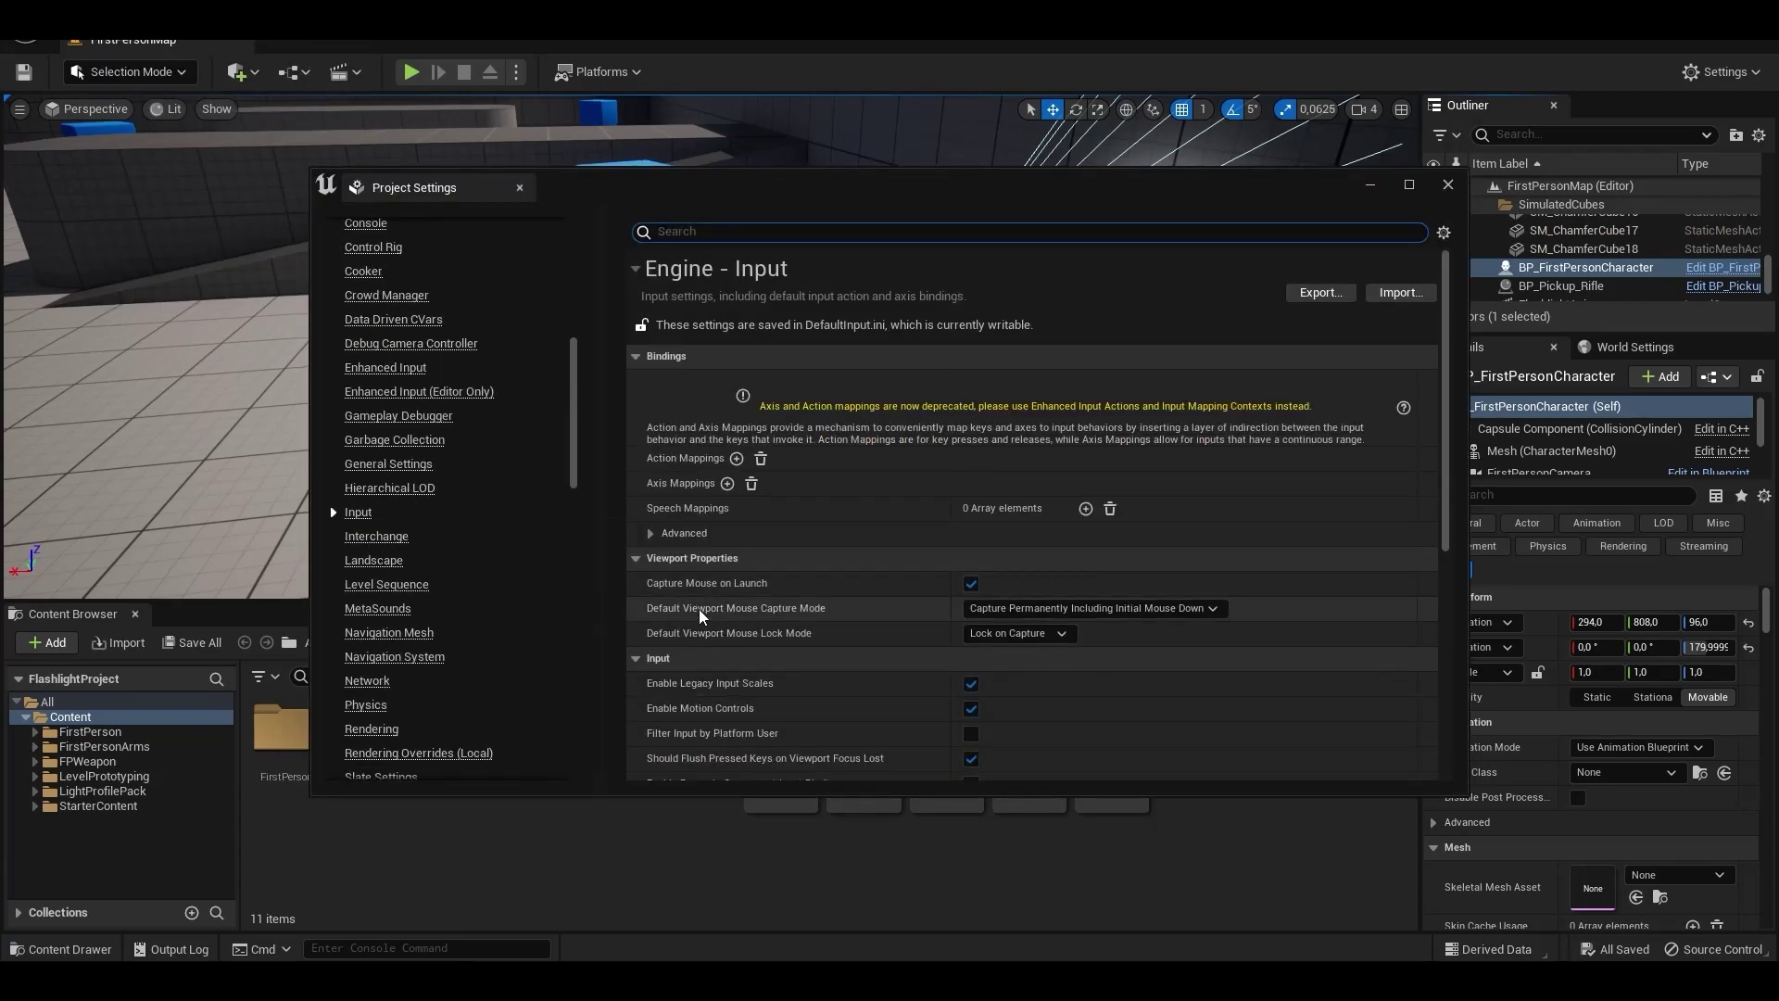
Step: Add a new action mapping named FlashLight_Key
scroll(758, 649, down, 5)
scroll(758, 648, down, 2)
scroll(757, 648, up, 8)
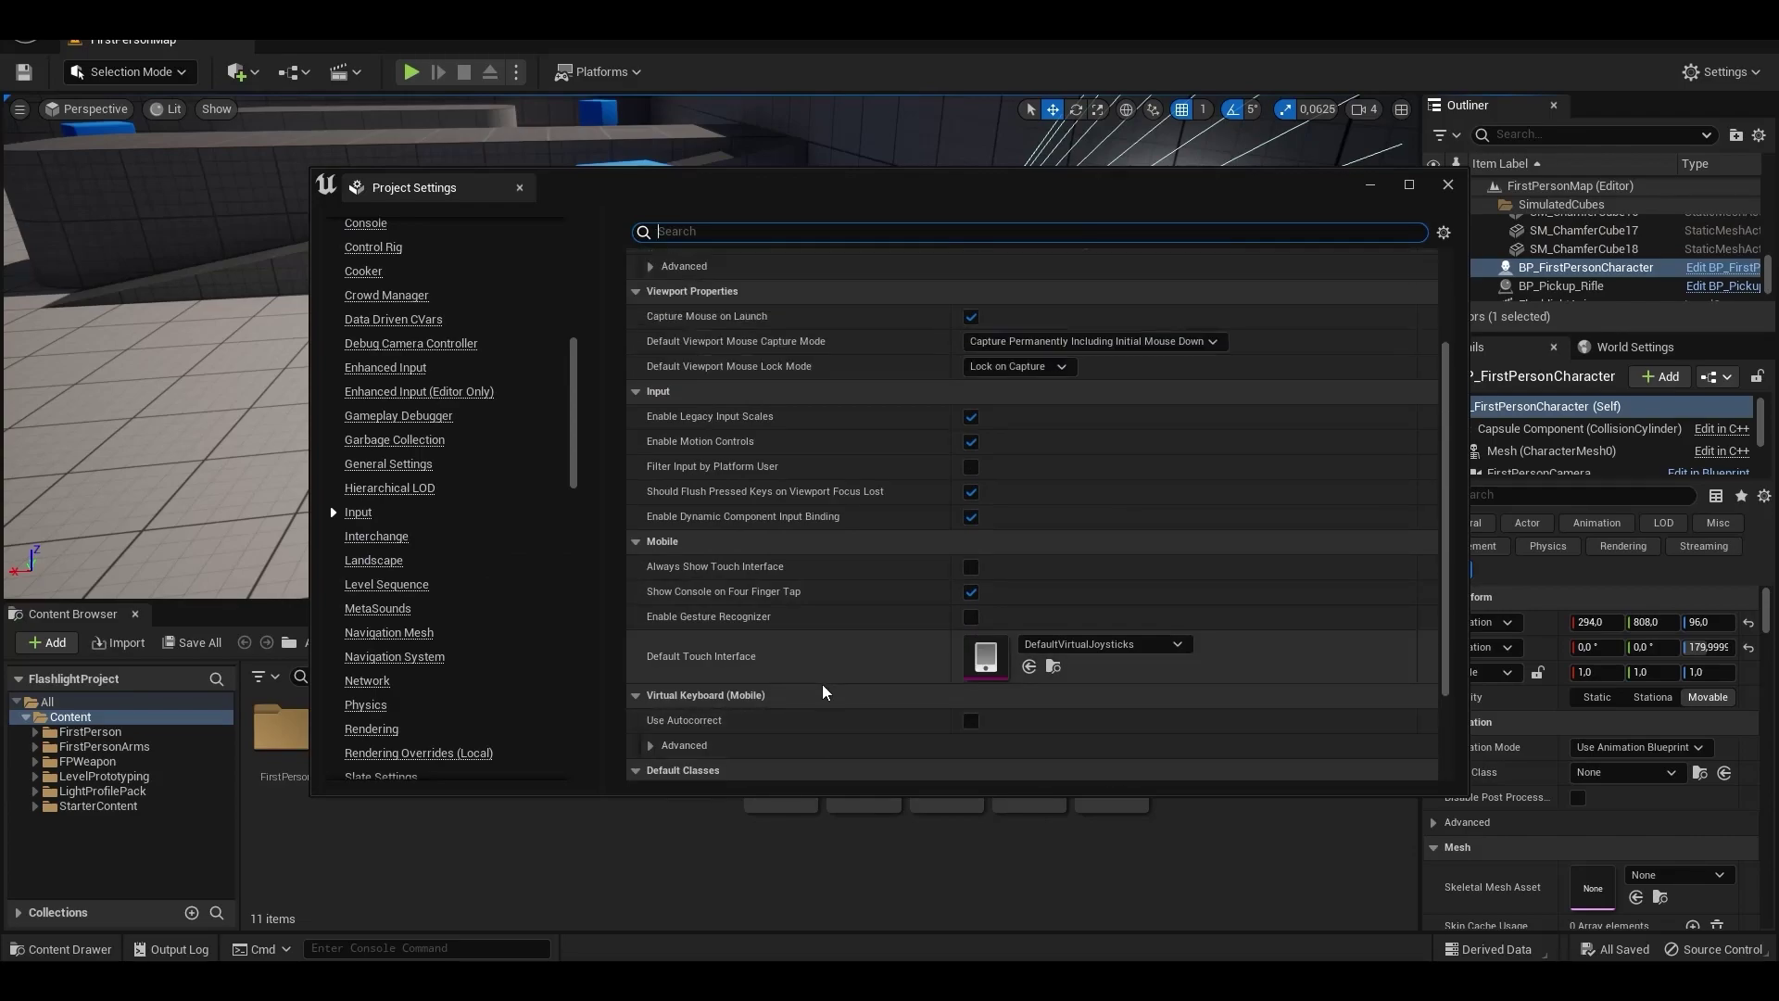
click(736, 458)
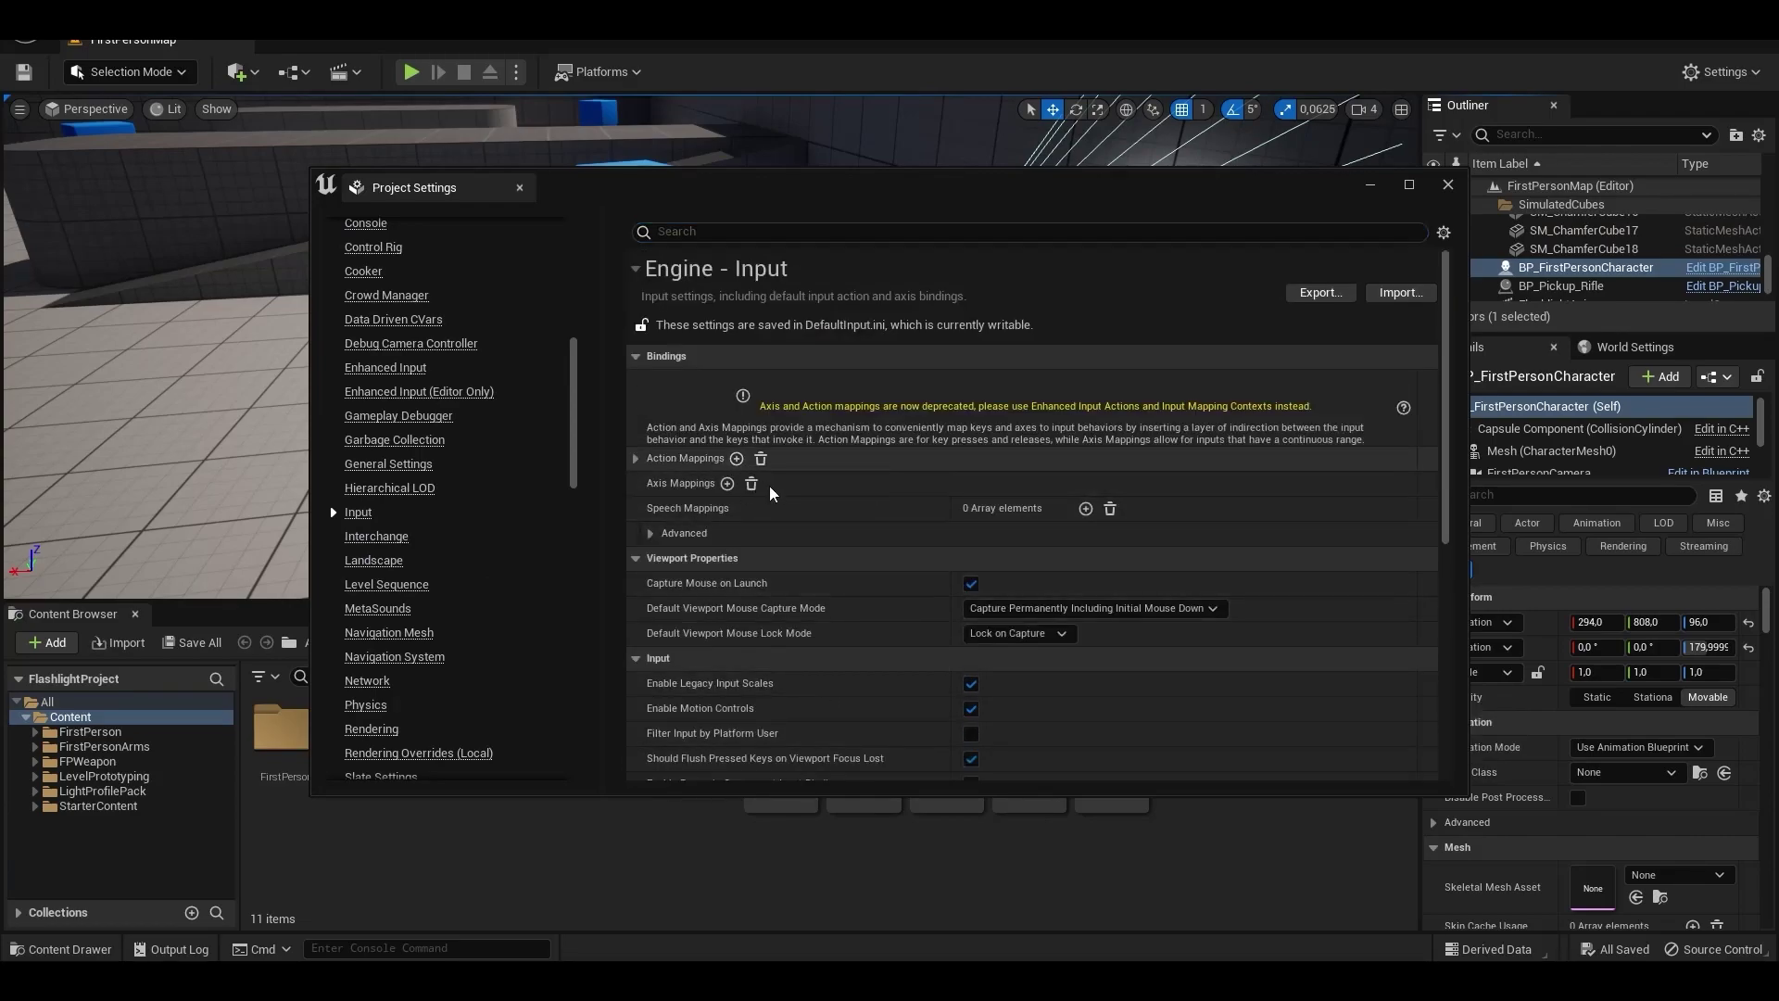
click(721, 484)
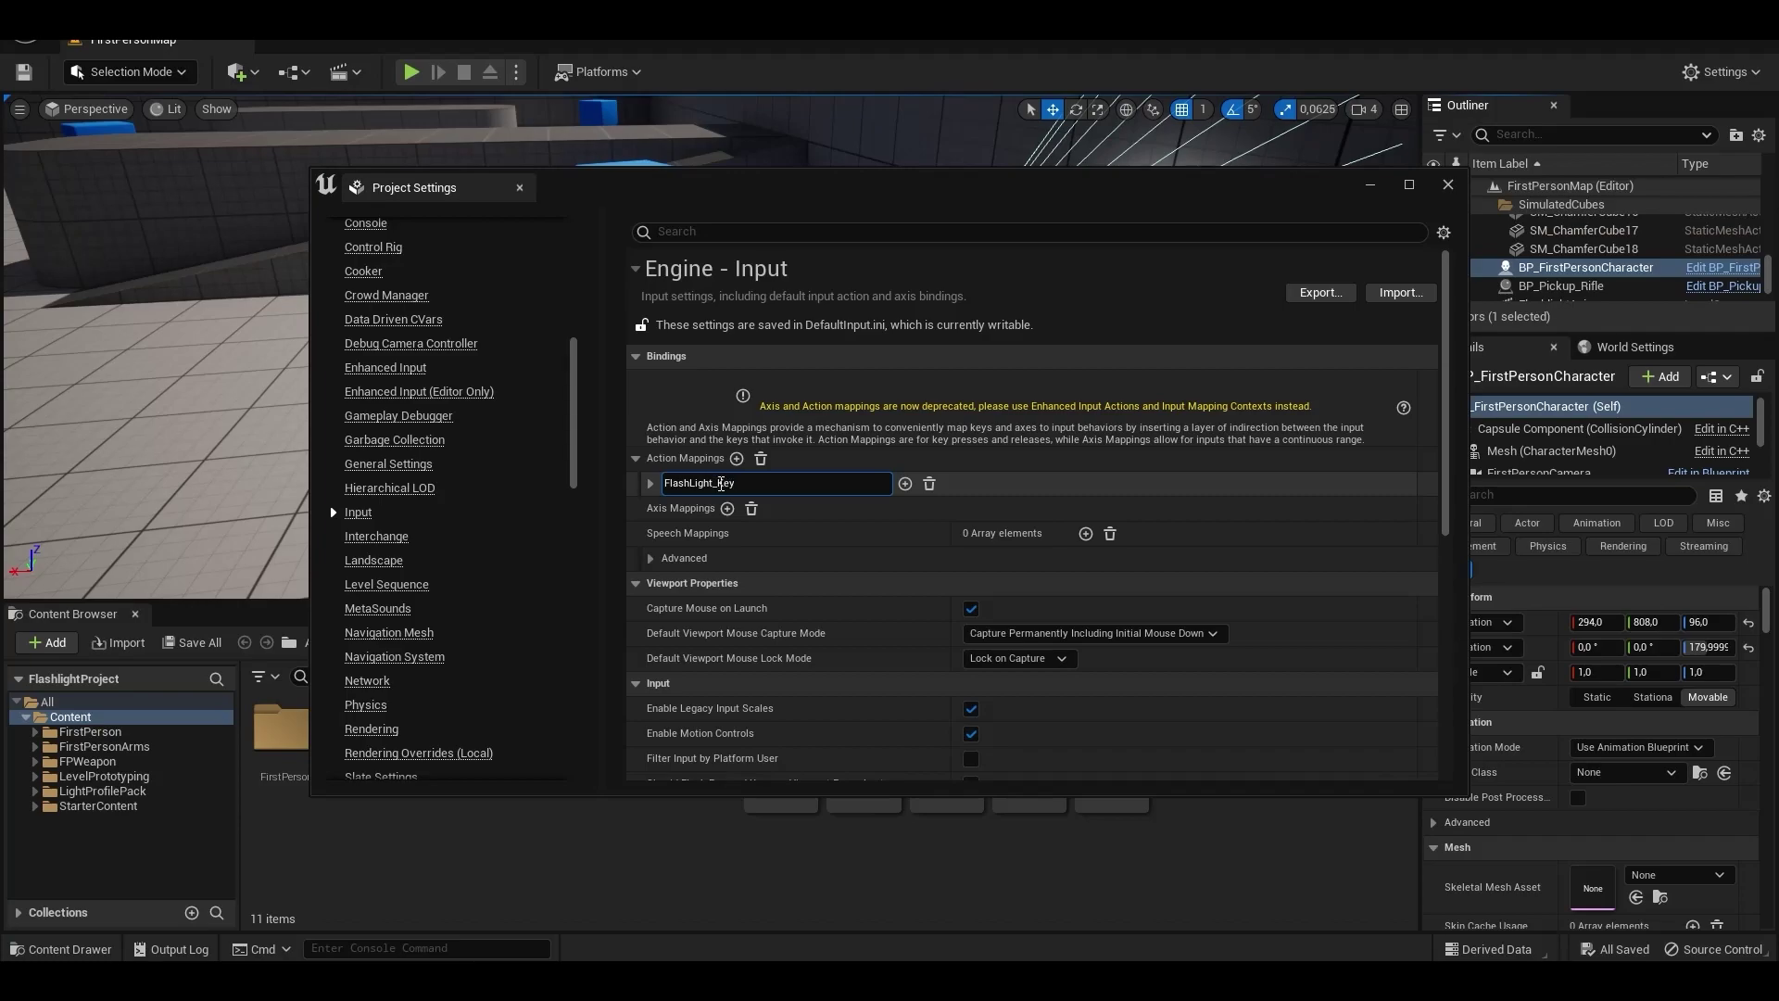
Step: Bind the FlashLight_Key action mapping to the F key
click(650, 483)
click(819, 509)
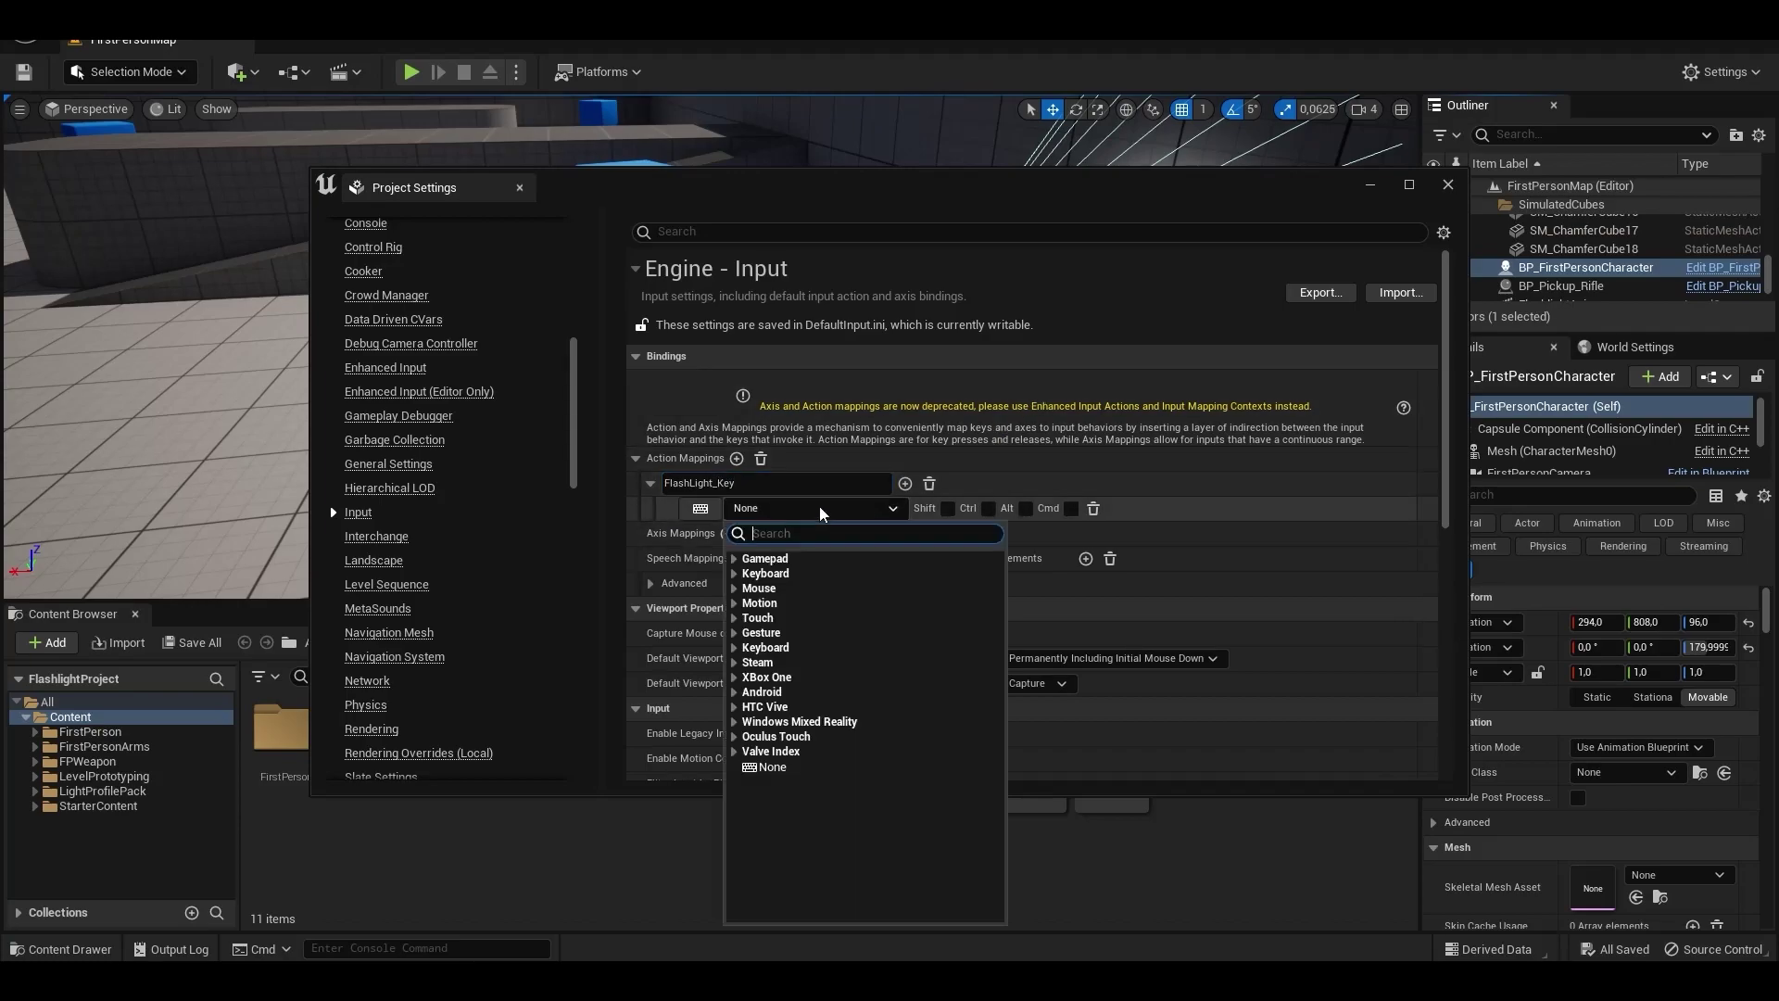
text(f)
scroll(815, 695, down, 2)
click(816, 850)
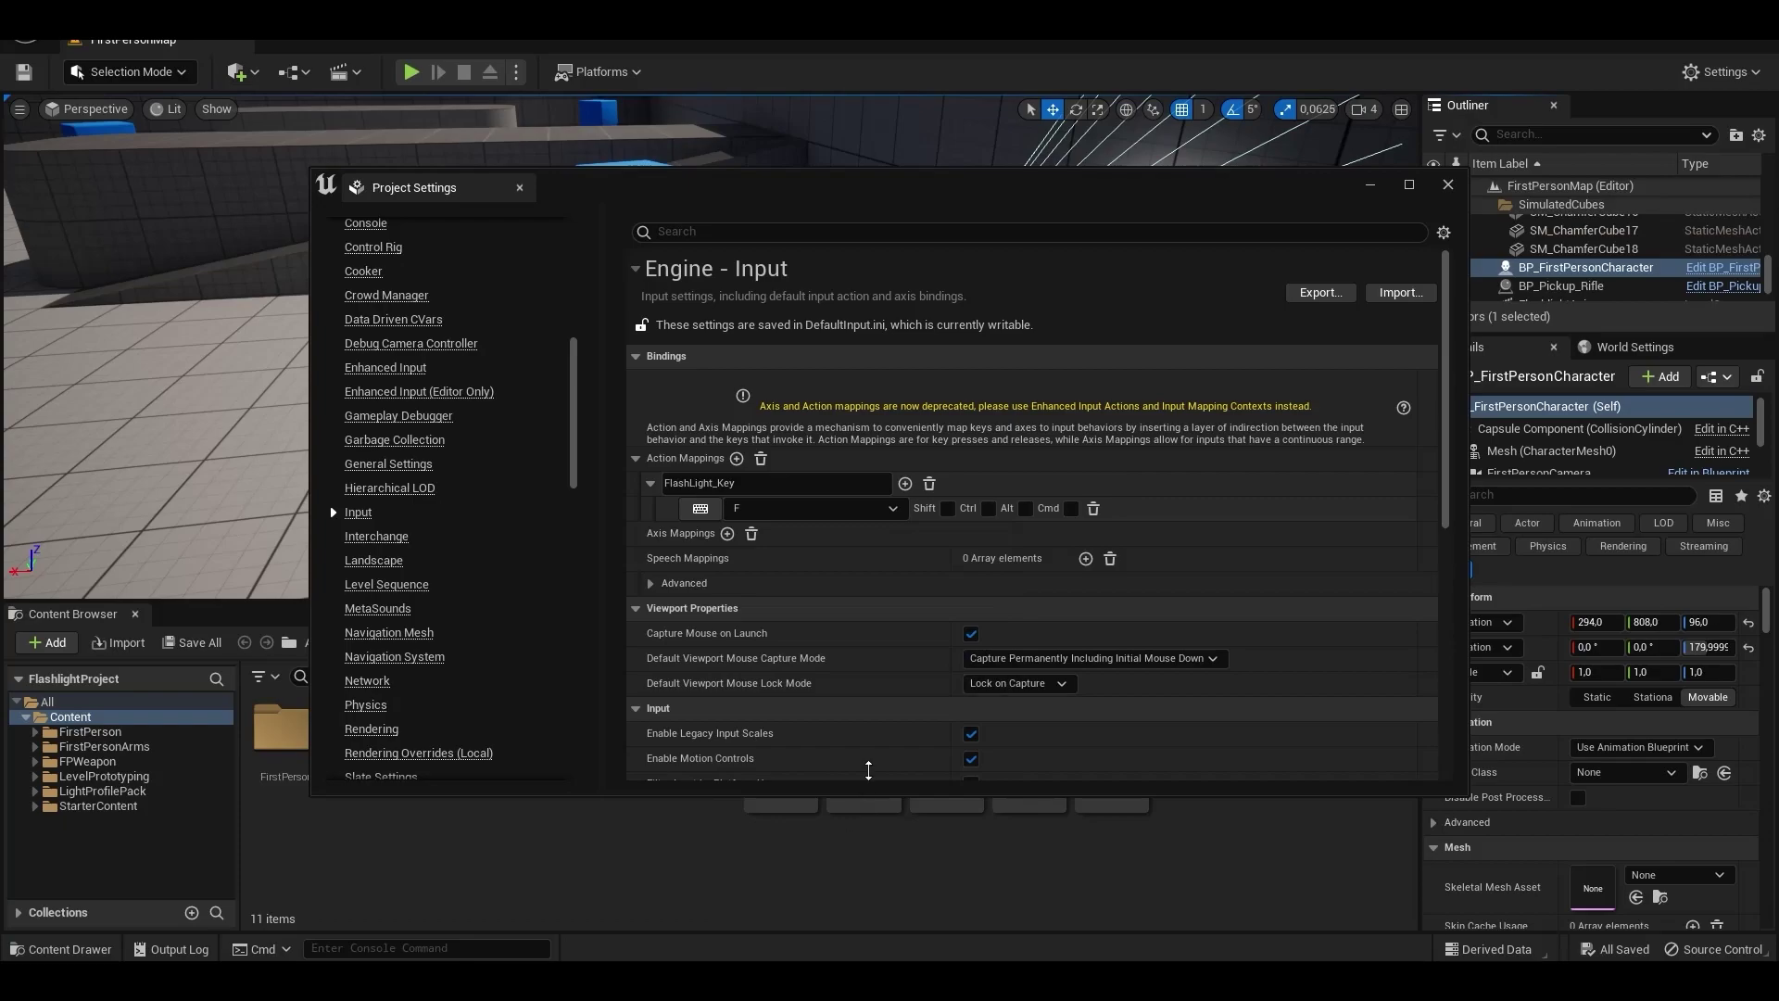
Step: Minimize the Project Settings and add an InputAction FlashLight_Key event below the jump nodes in the BP_FirstPersonCharacter Event Graph
click(1370, 184)
mouse_move(869, 963)
click(856, 899)
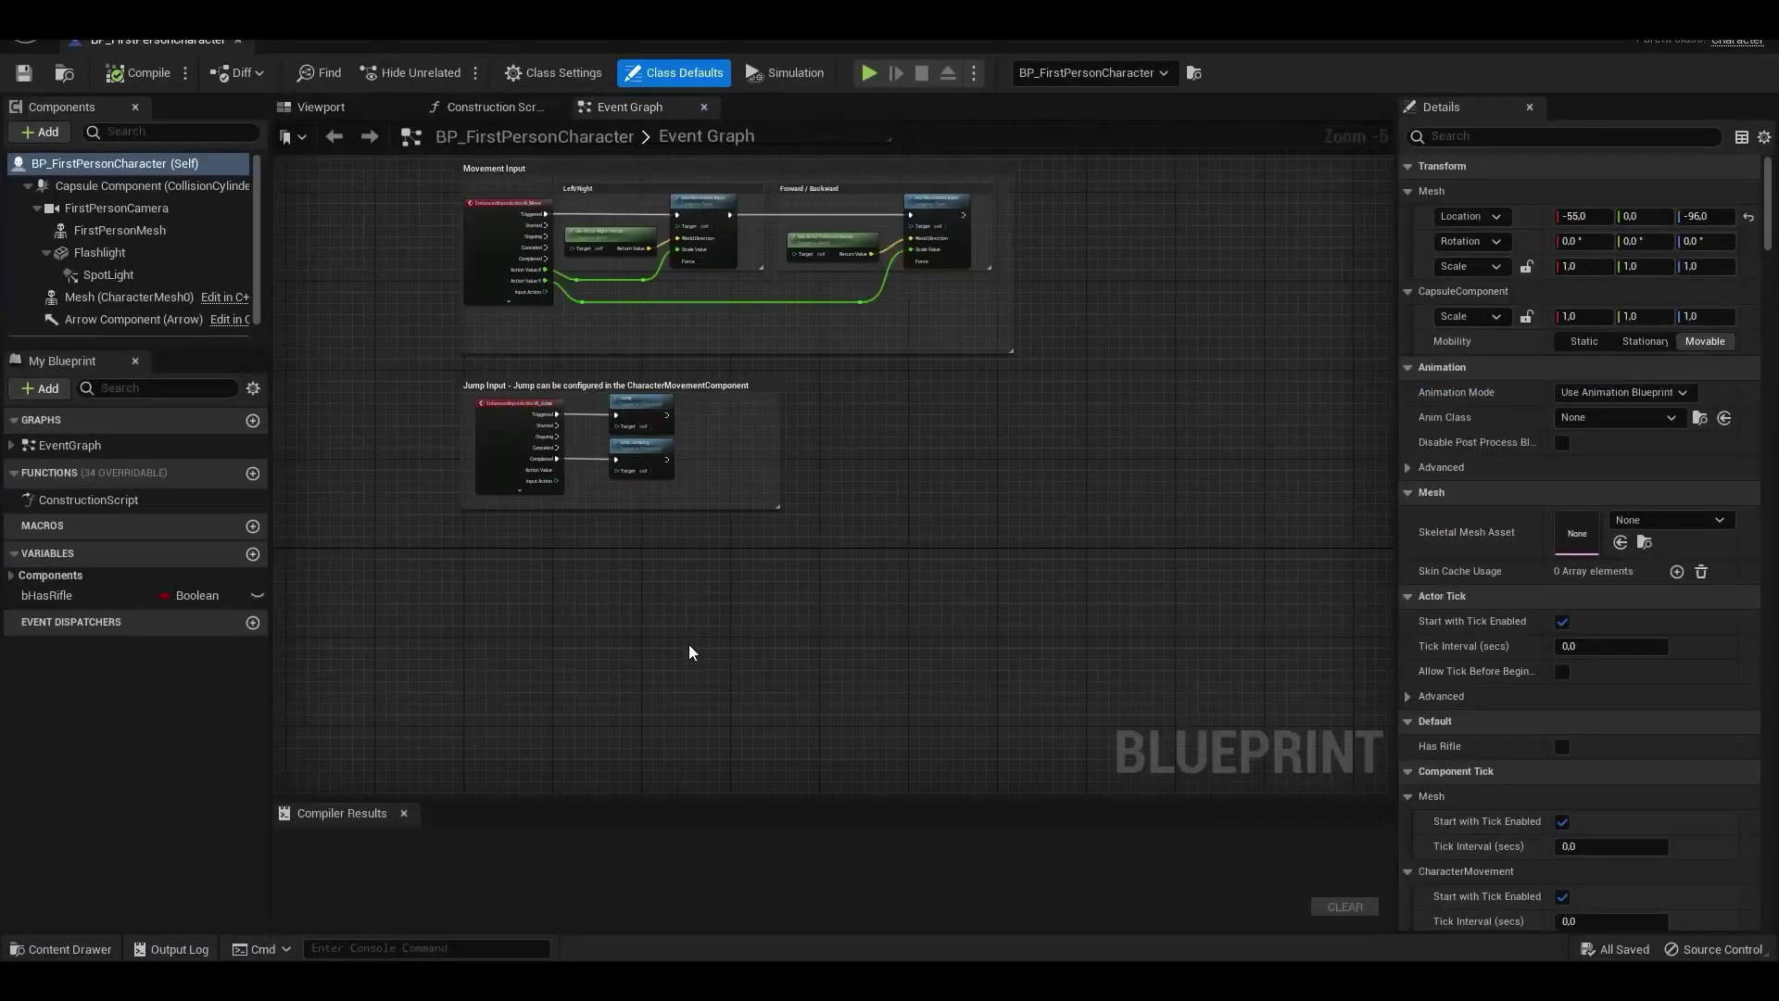
scroll(687, 643, up, 2)
right_click(747, 611)
text(Flashlighto)
key(Return)
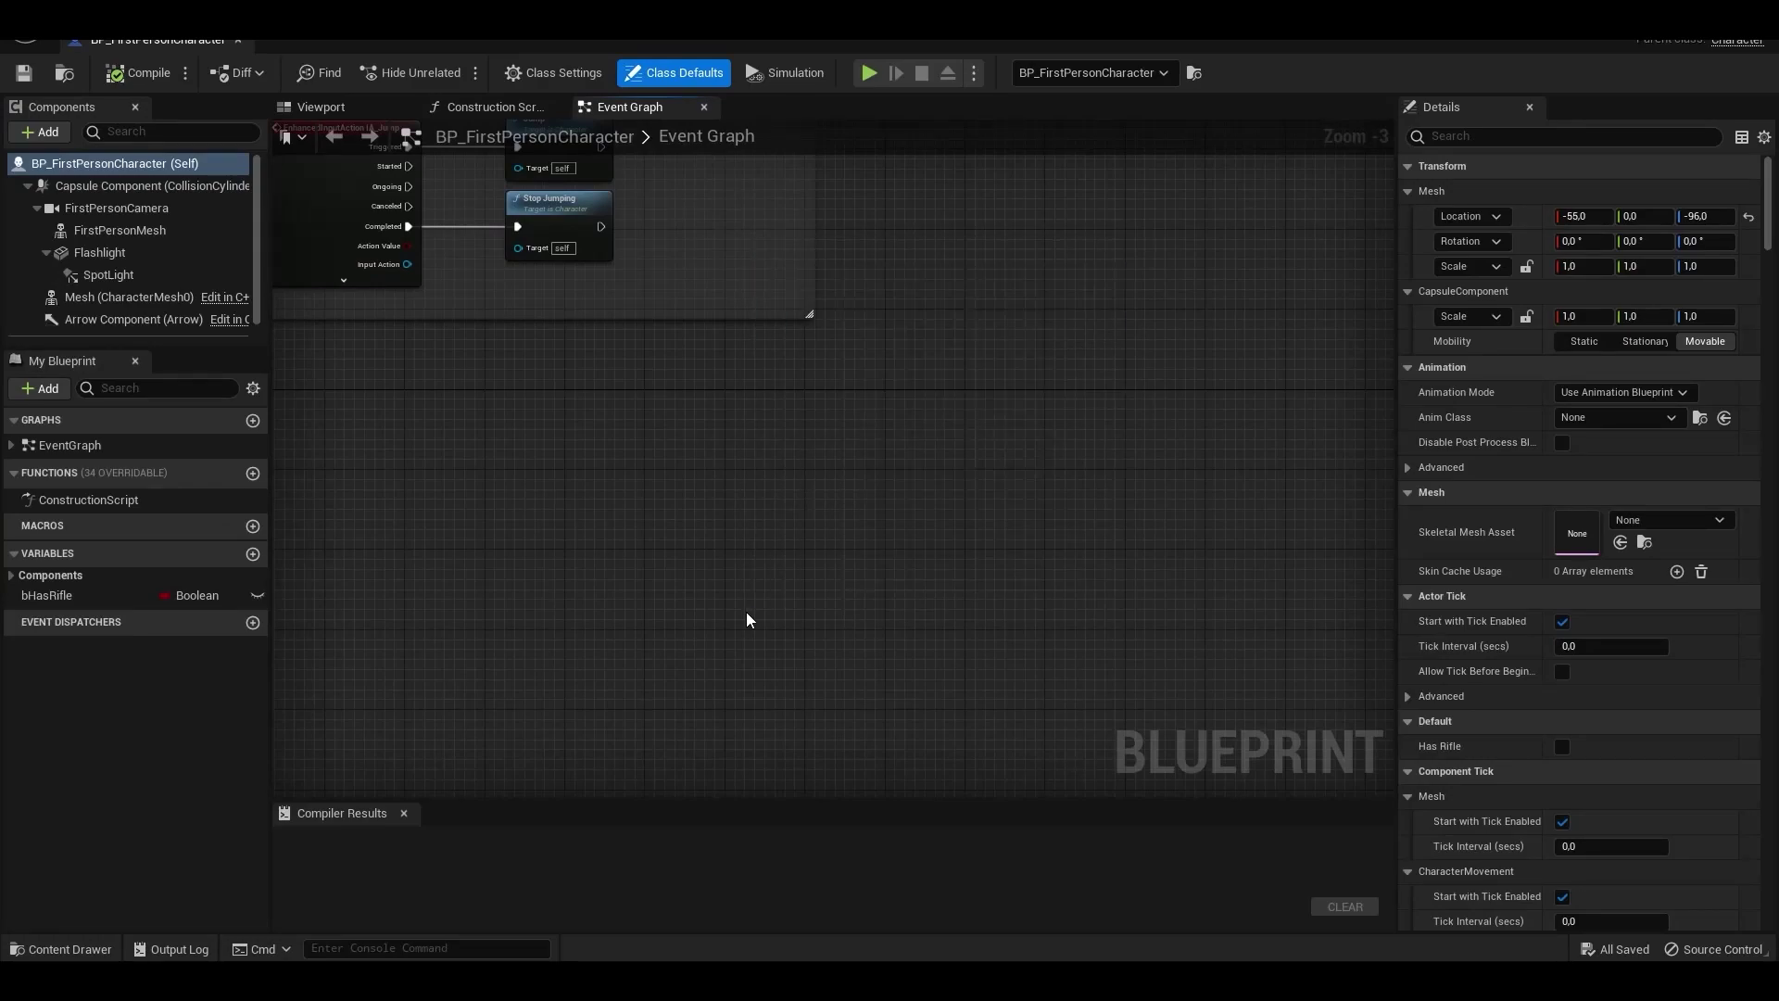
drag(789, 656, 700, 598)
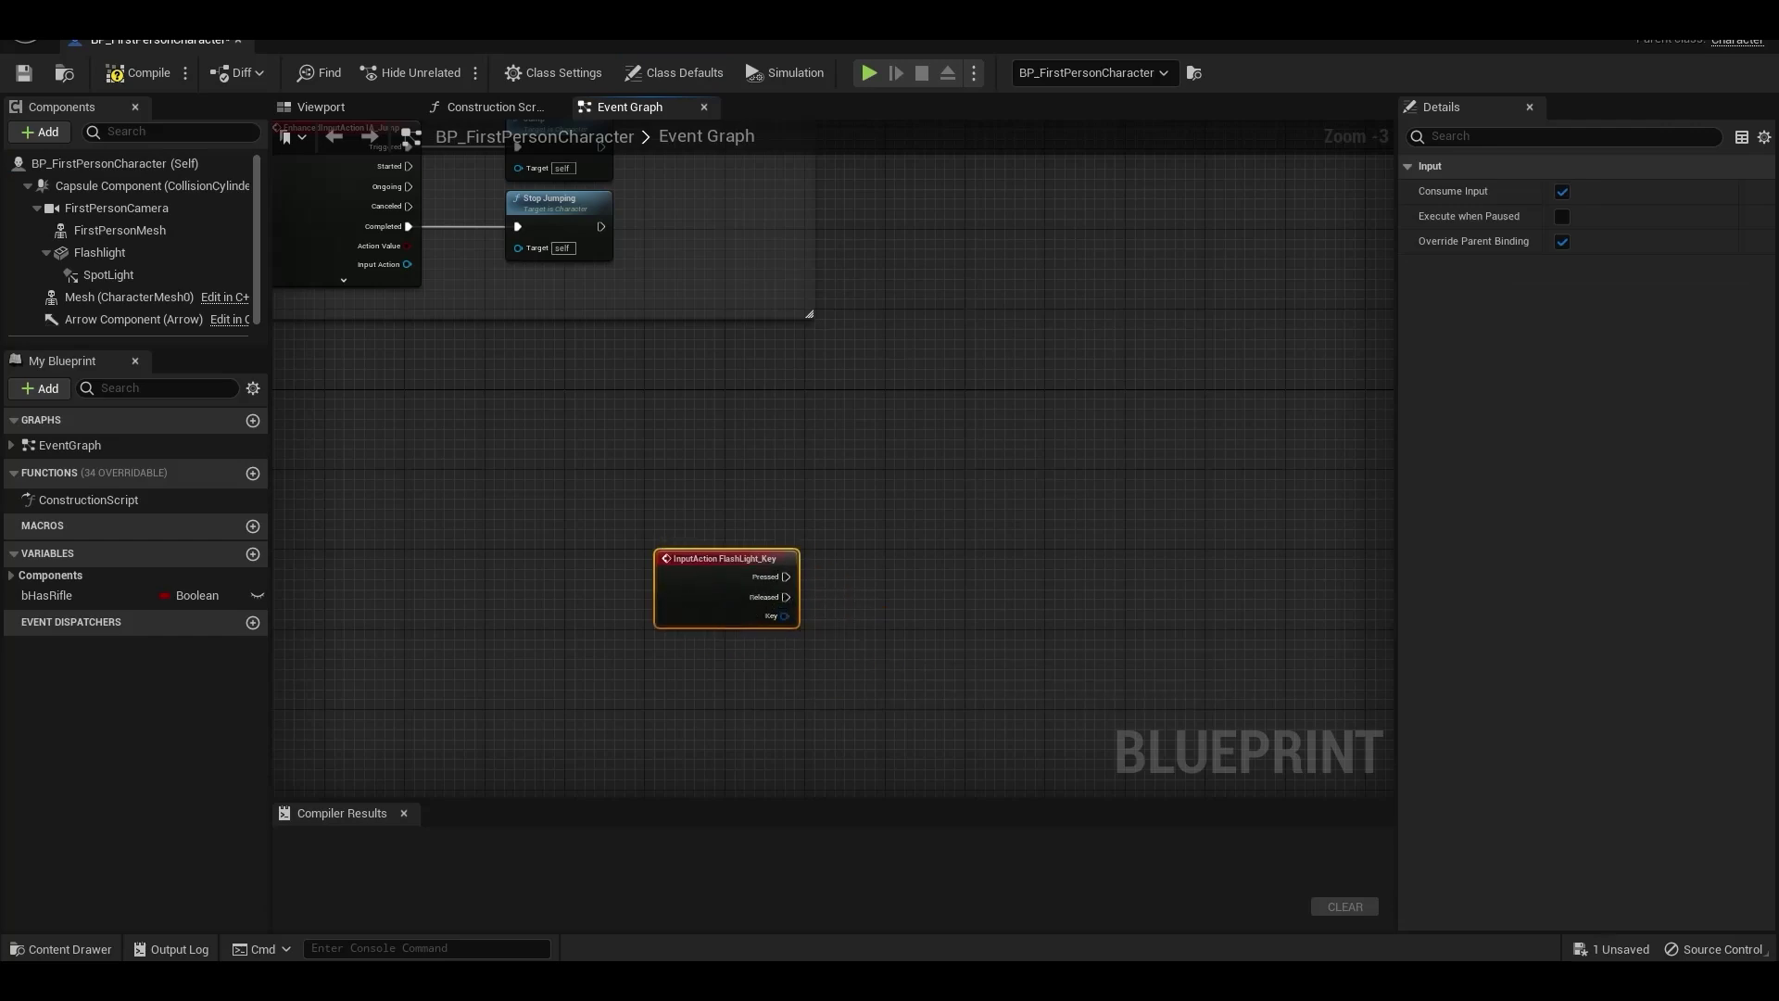
drag(681, 576, 712, 566)
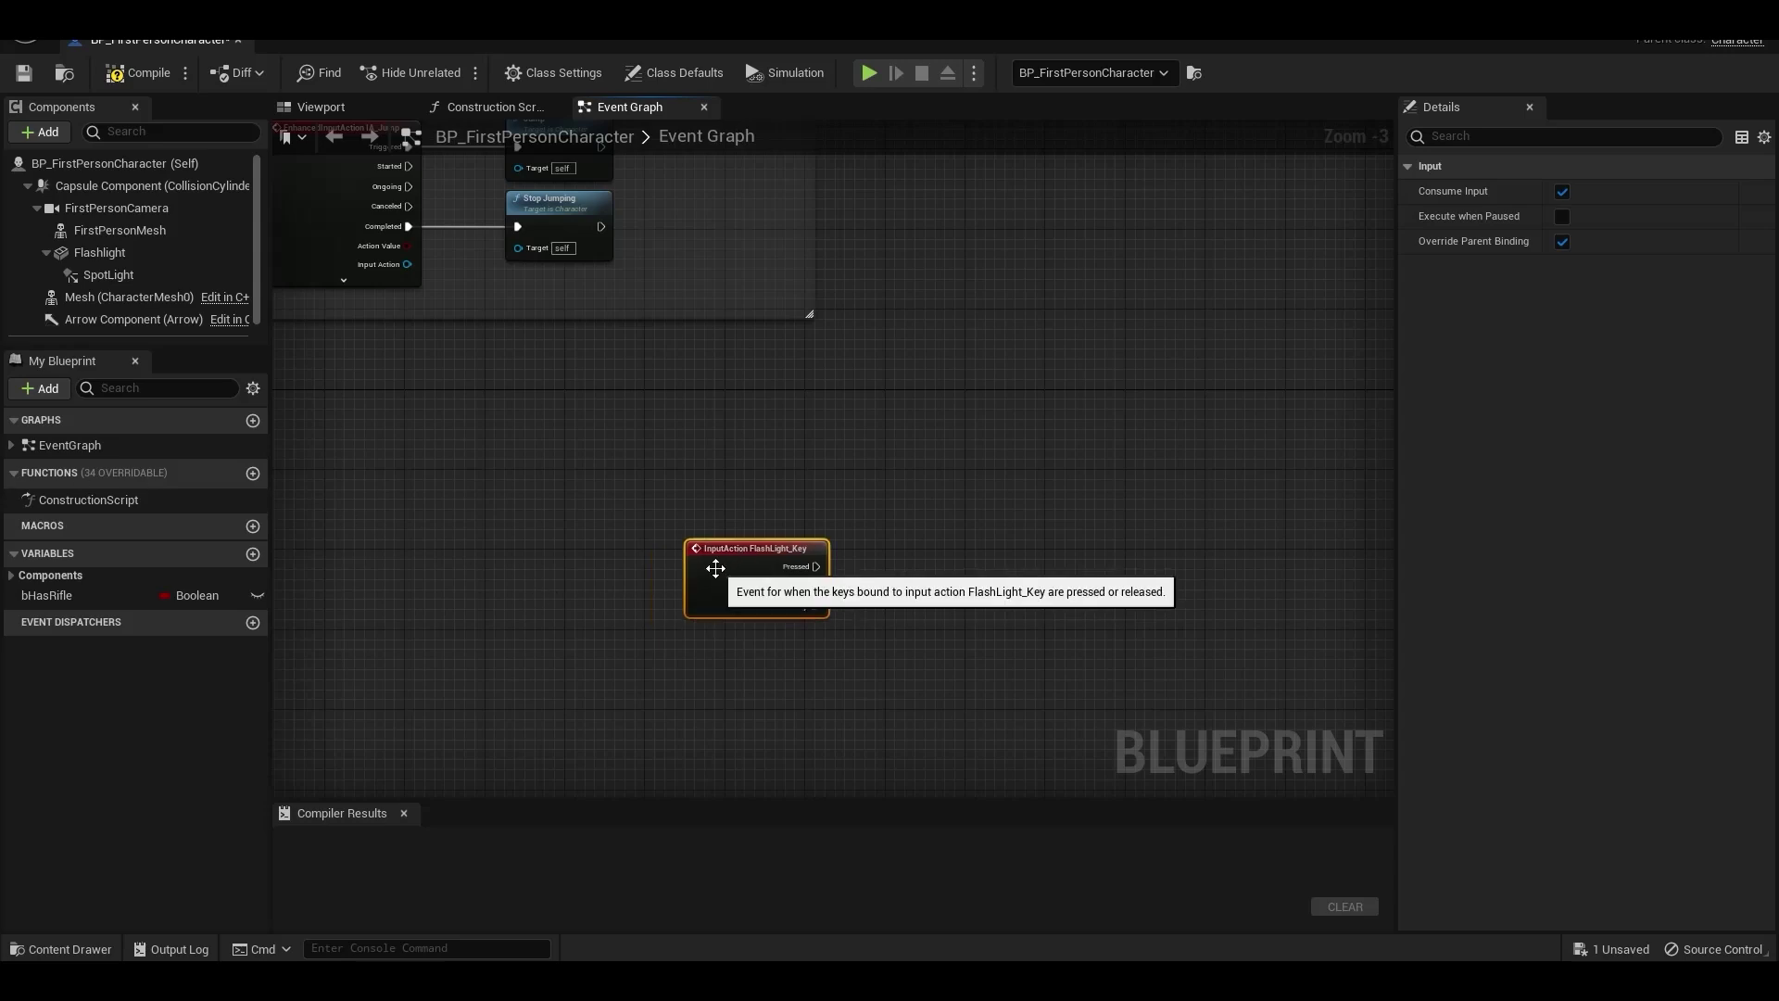
Step: Add a Flip Flop node driven by the Pressed output of the FlashLight_Key event
drag(853, 510, 871, 498)
text(flip flo)
key(Return)
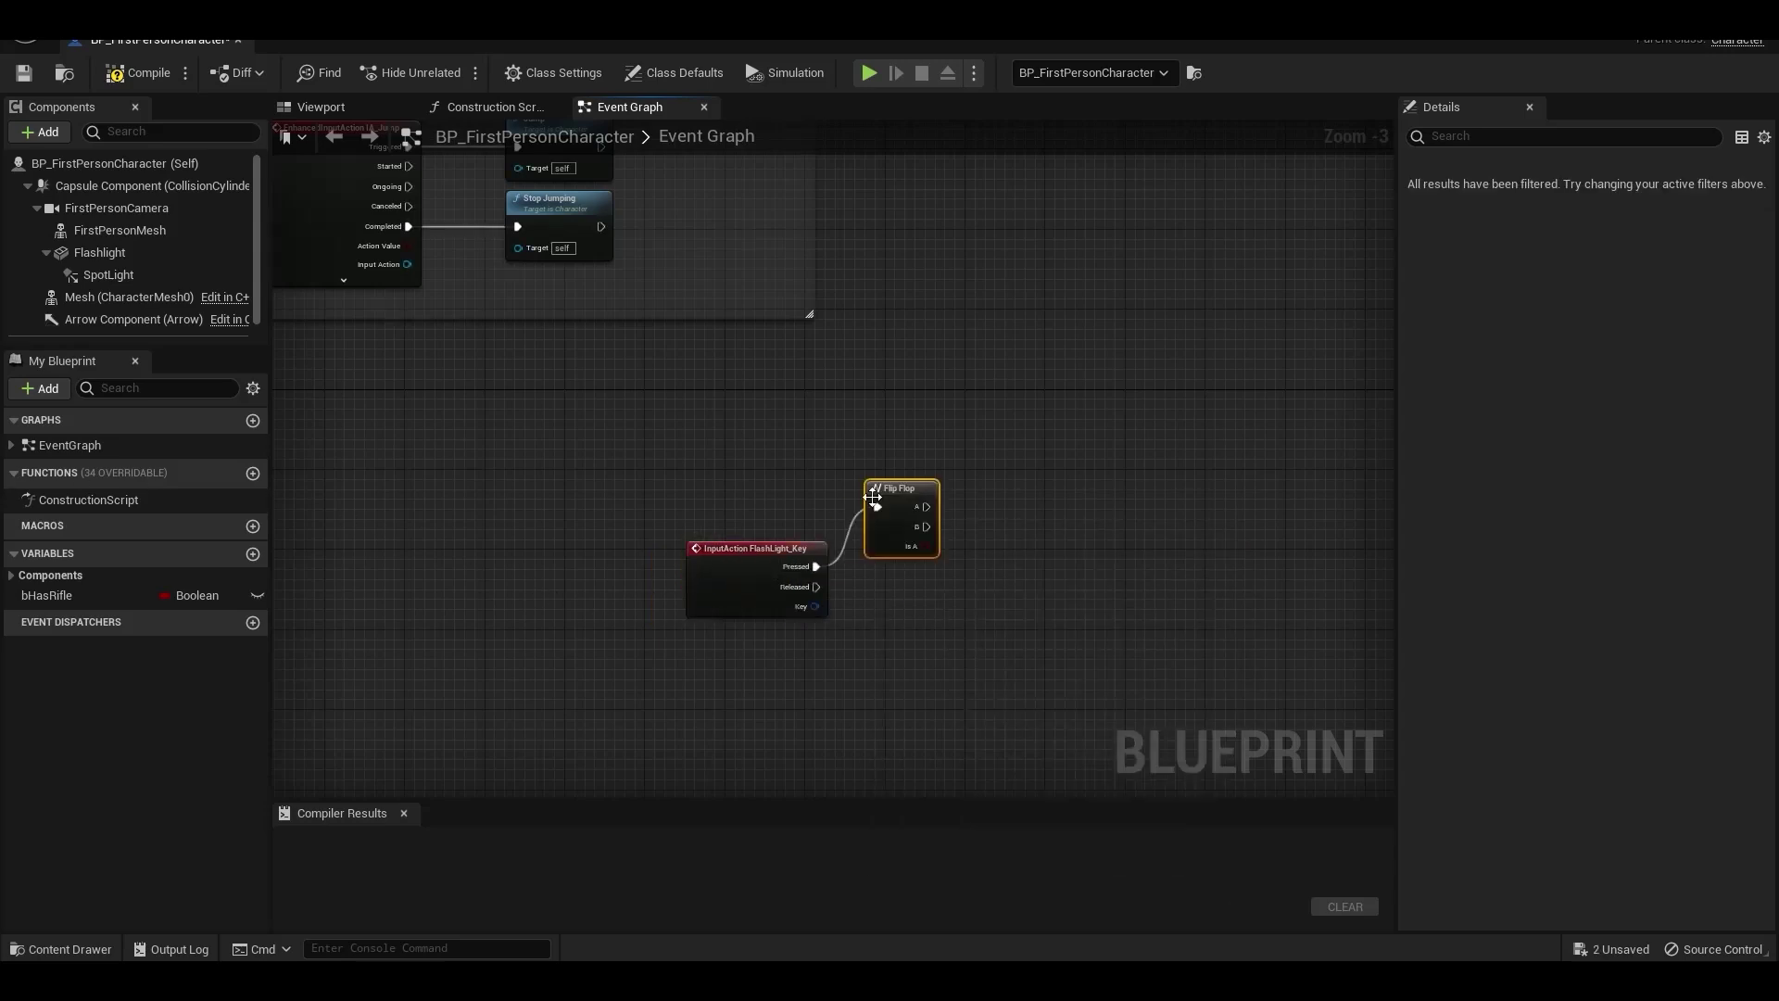
right_click(1207, 465)
click(822, 625)
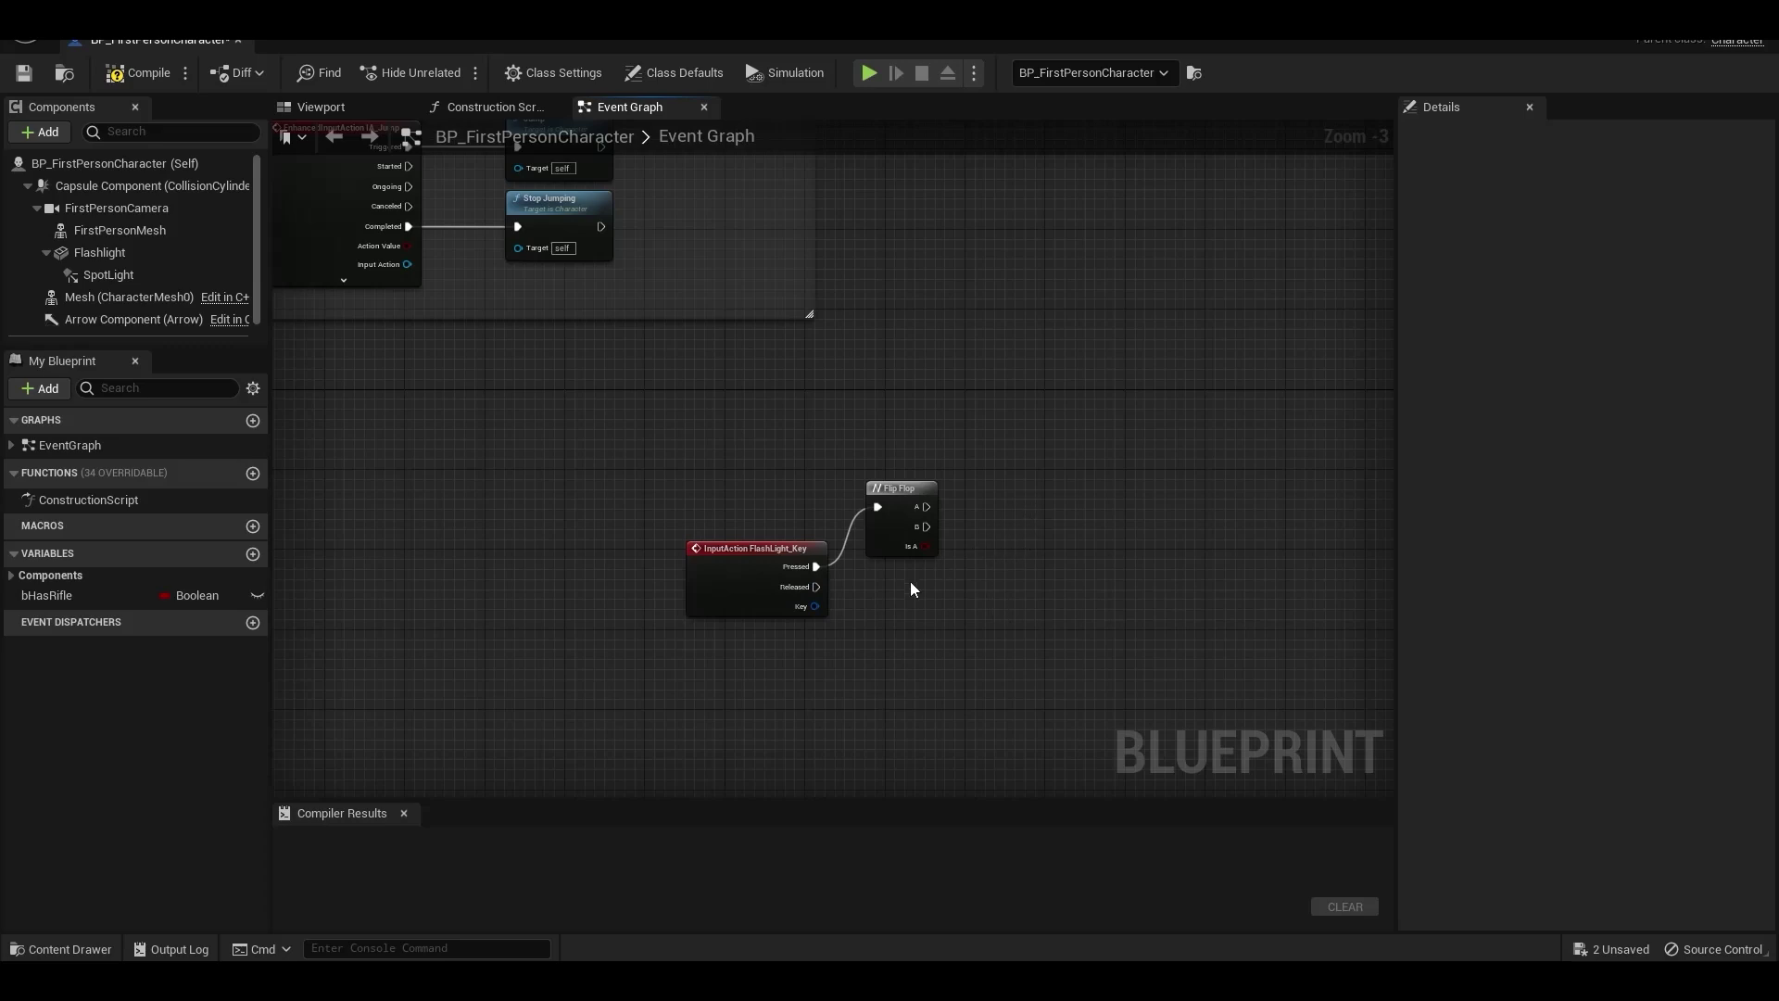
drag(1166, 469, 1159, 474)
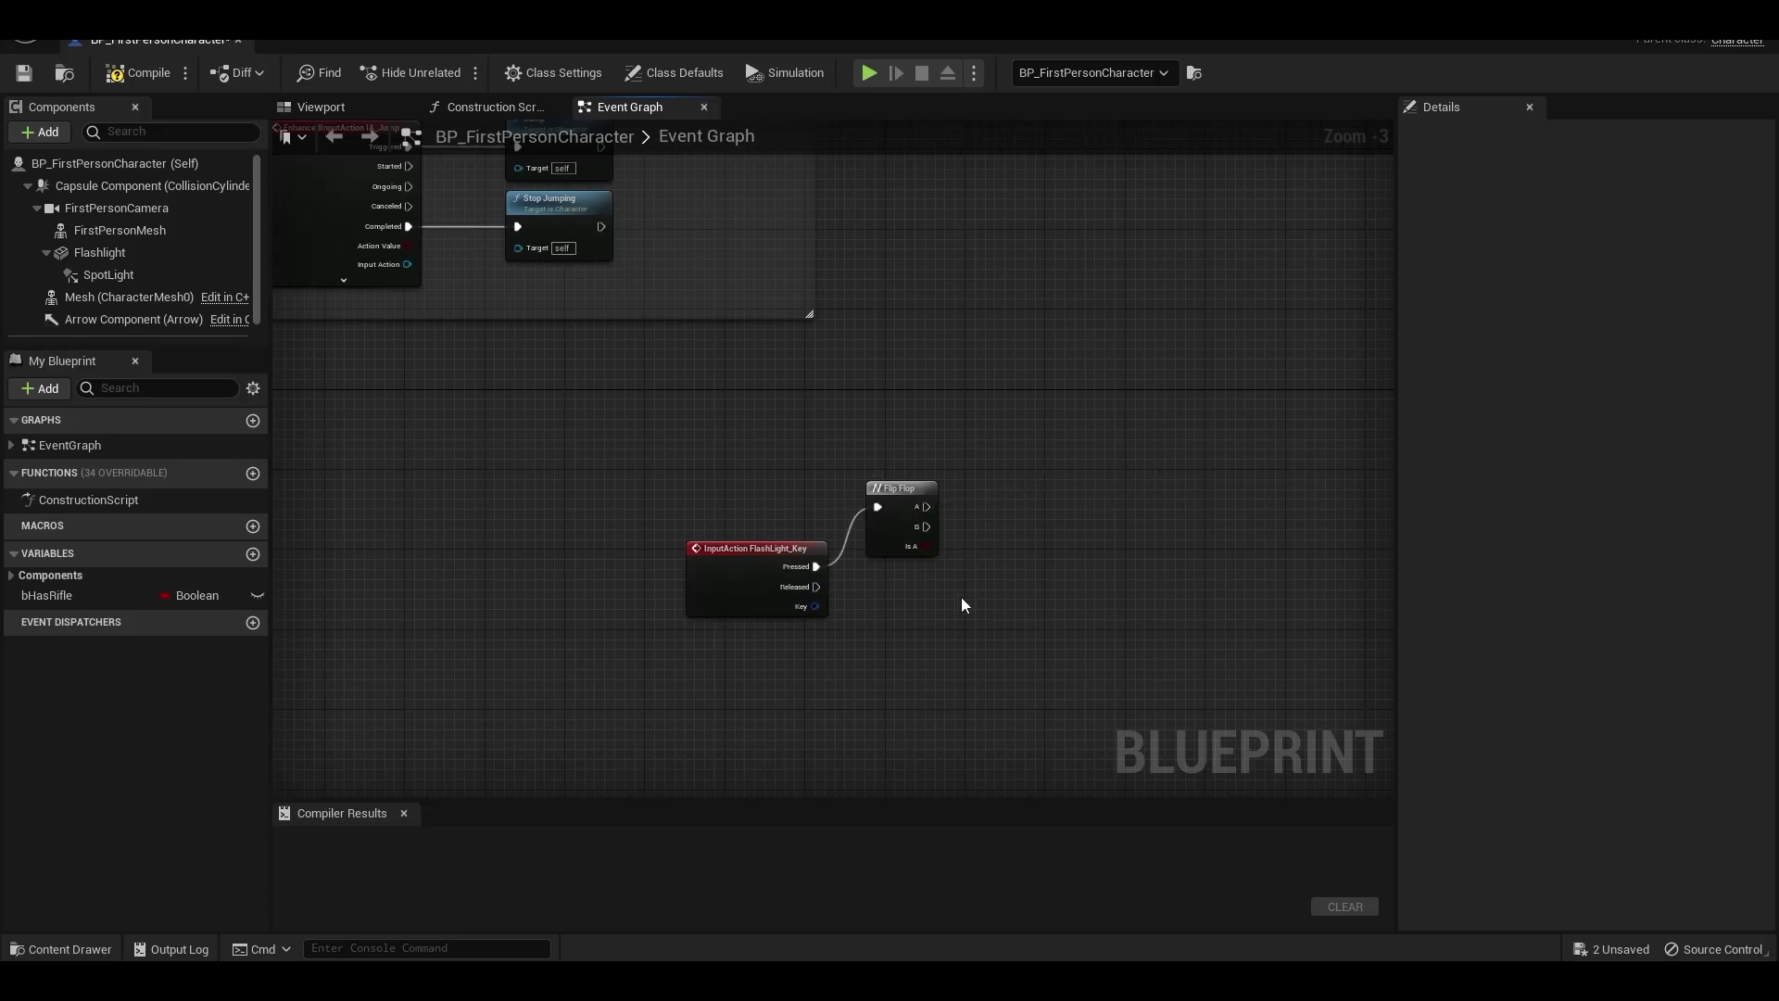
click(137, 275)
click(518, 404)
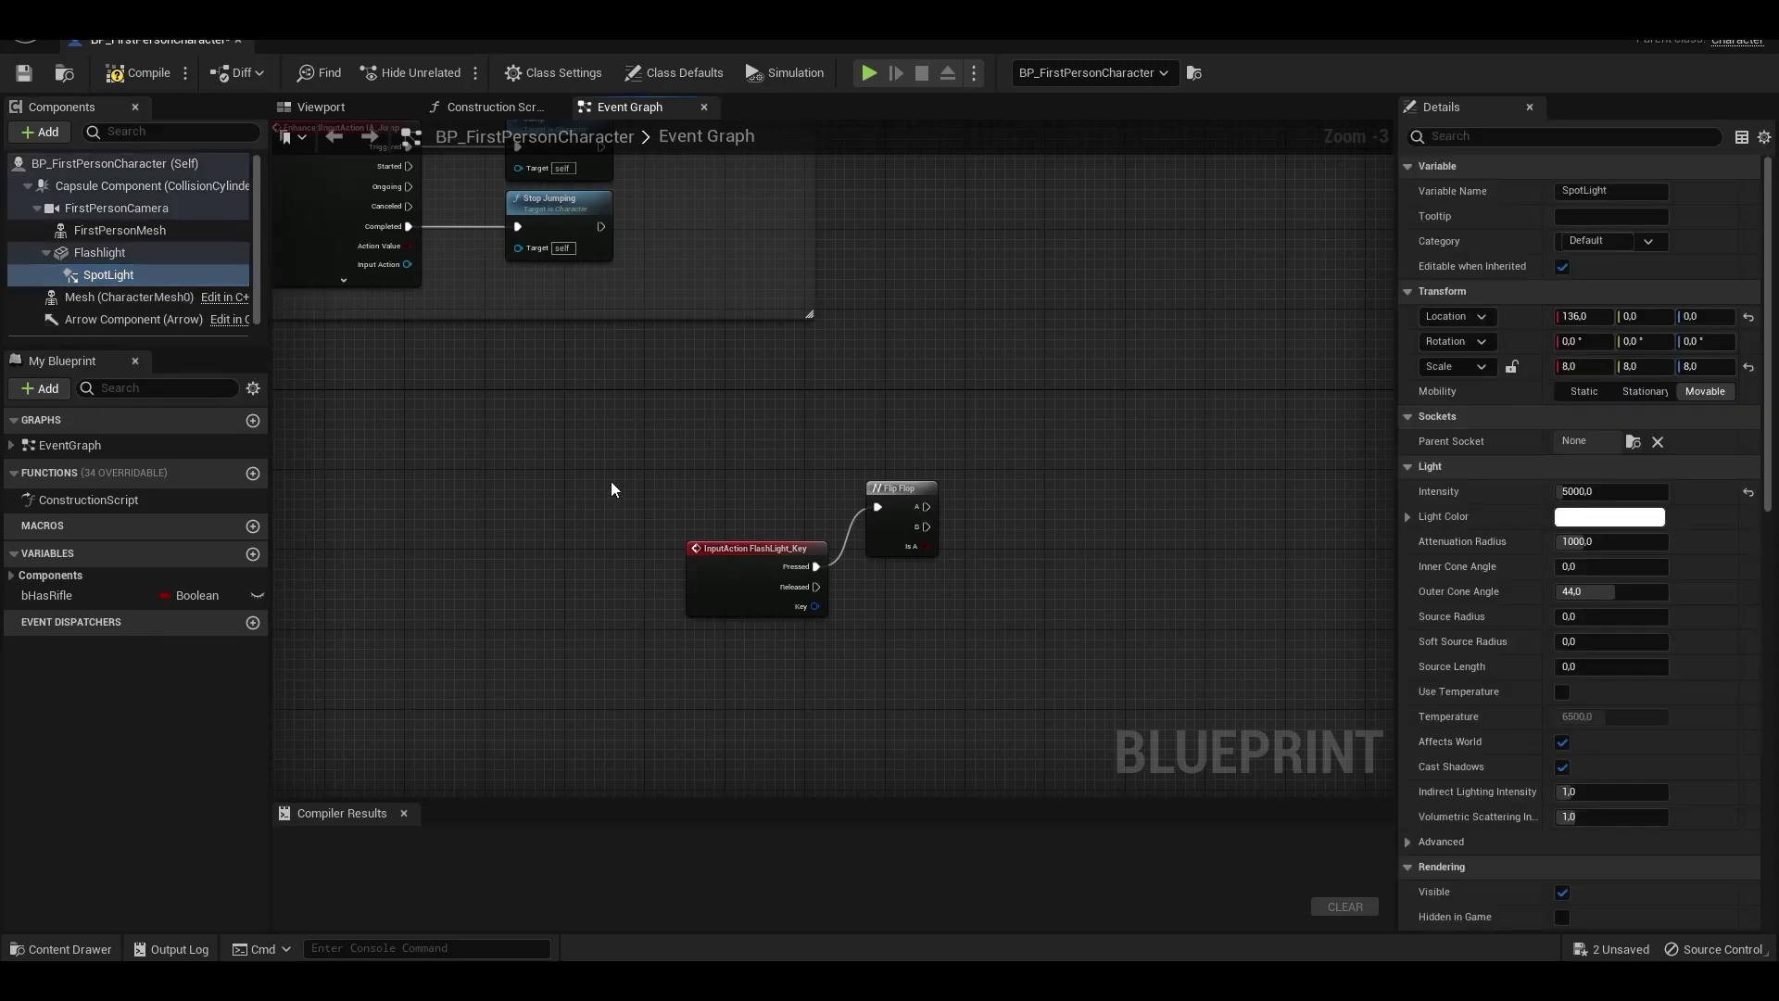
click(769, 554)
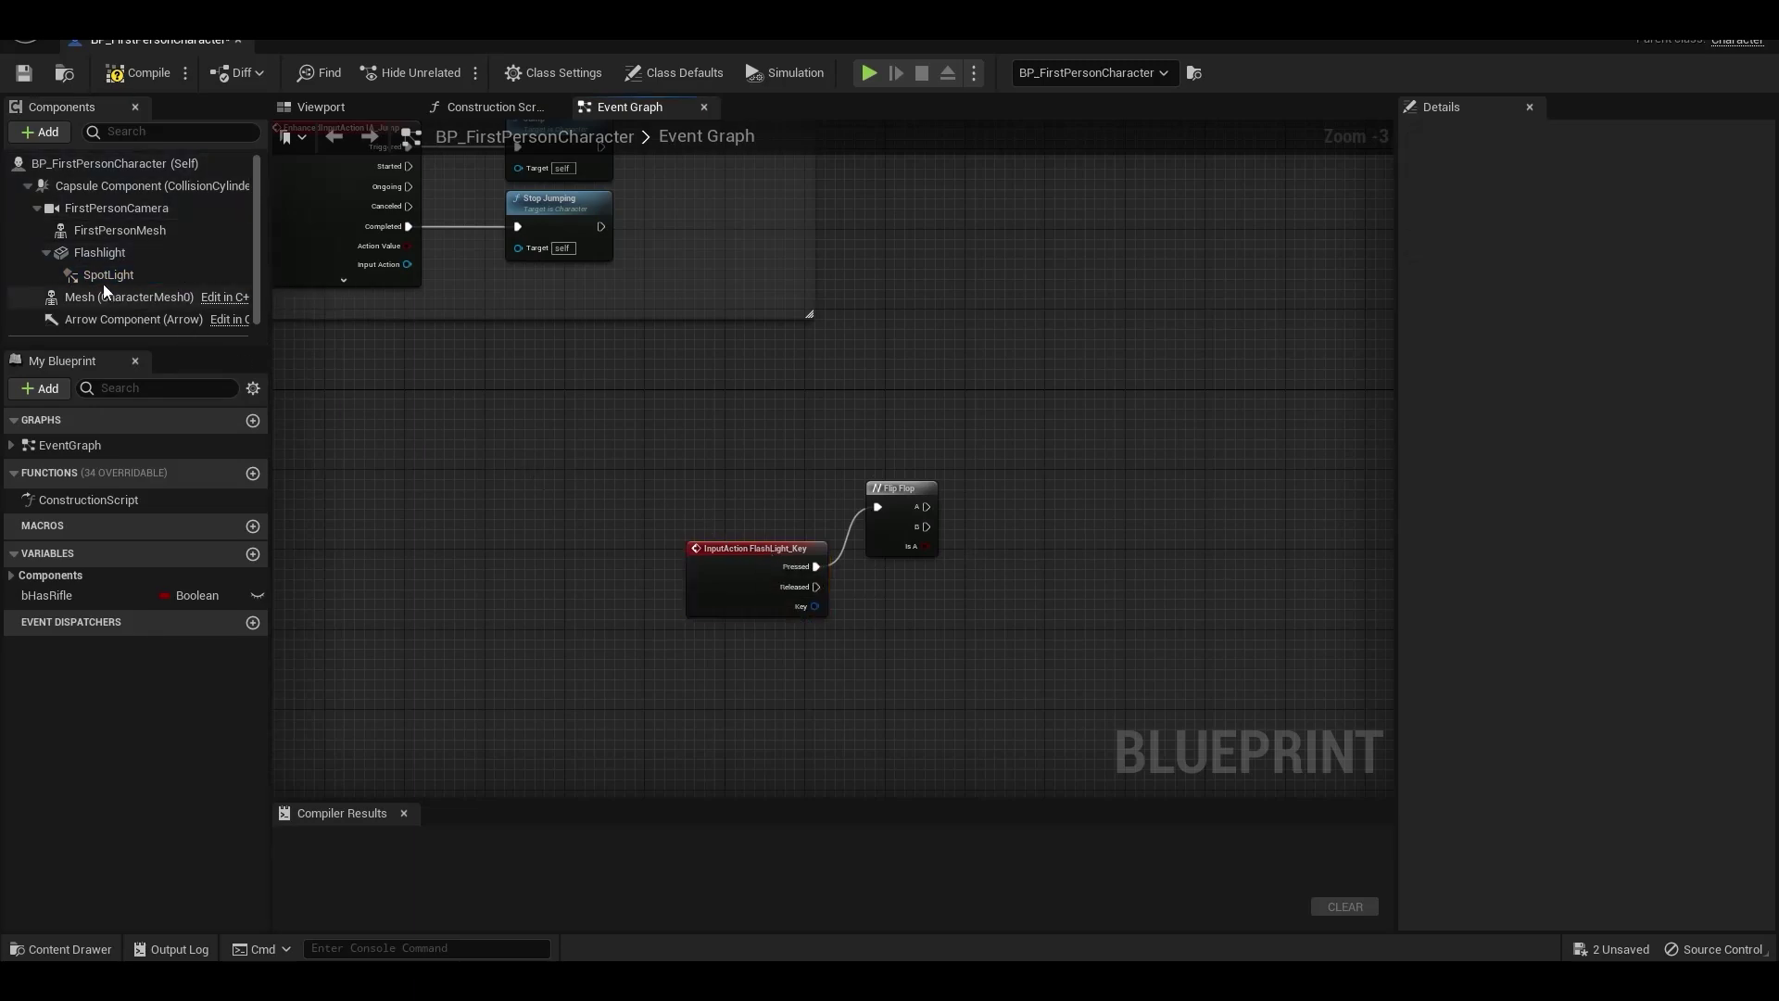
Step: Add a SpotLight reference with a Set Visibility node targeting it, and connect the node to Flip Flop output A
drag(108, 274, 1151, 446)
text(set visib)
key(Return)
Step: Duplicate Set Visibility for Flip Flop output B with the SpotLight as target, and enable New Visibility only on the A node
key(ctrl+d)
drag(1215, 633, 1169, 655)
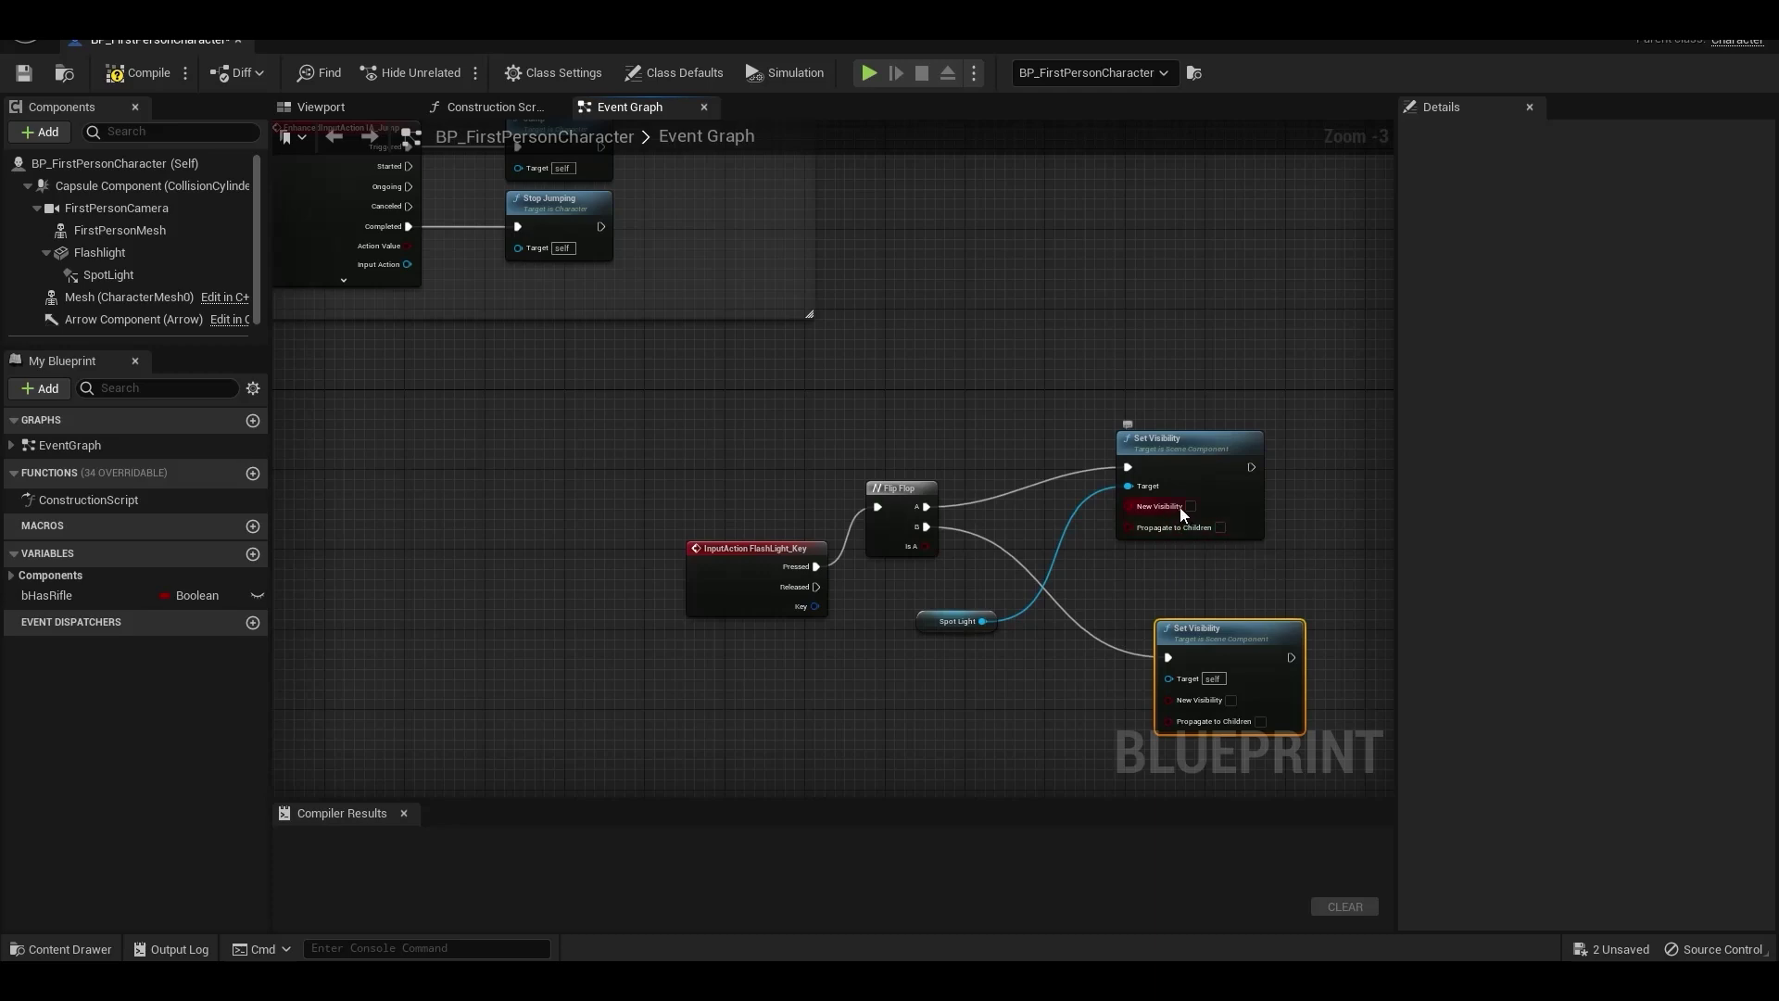
drag(1242, 655, 1193, 654)
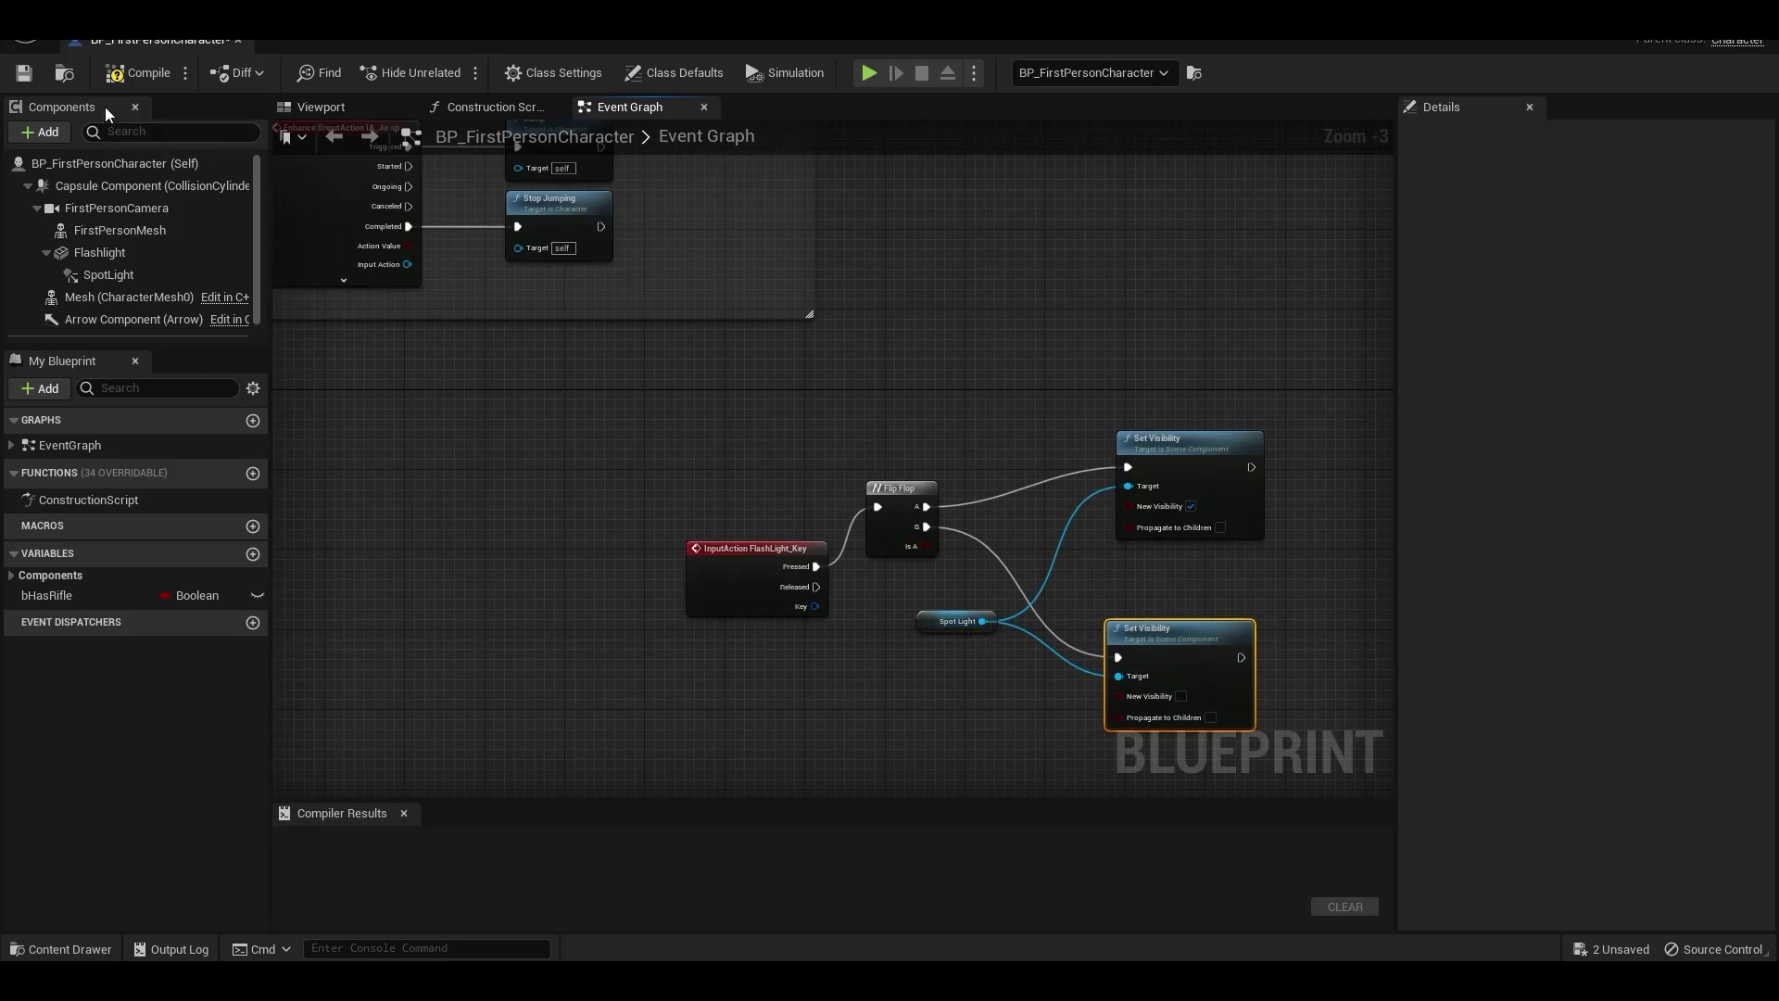
Step: Compile the character blueprint and filter the SpotLight's details by "visib"
click(122, 82)
click(103, 275)
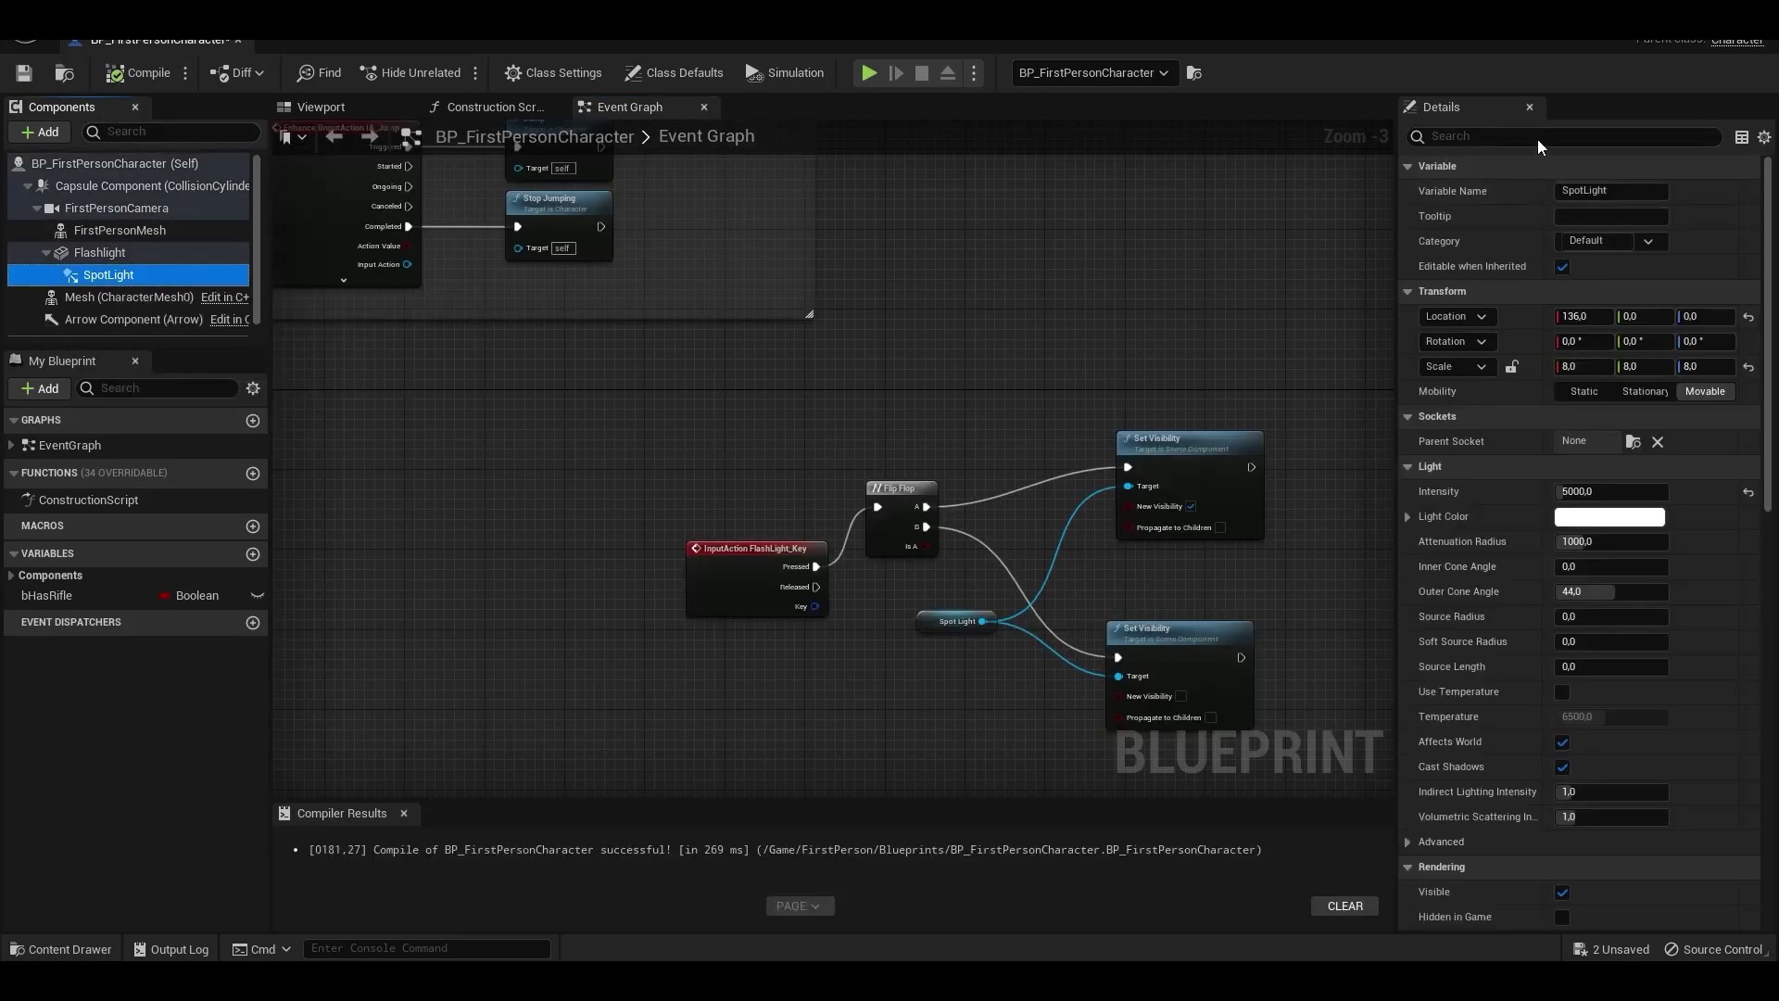
click(1537, 136)
text(visib)
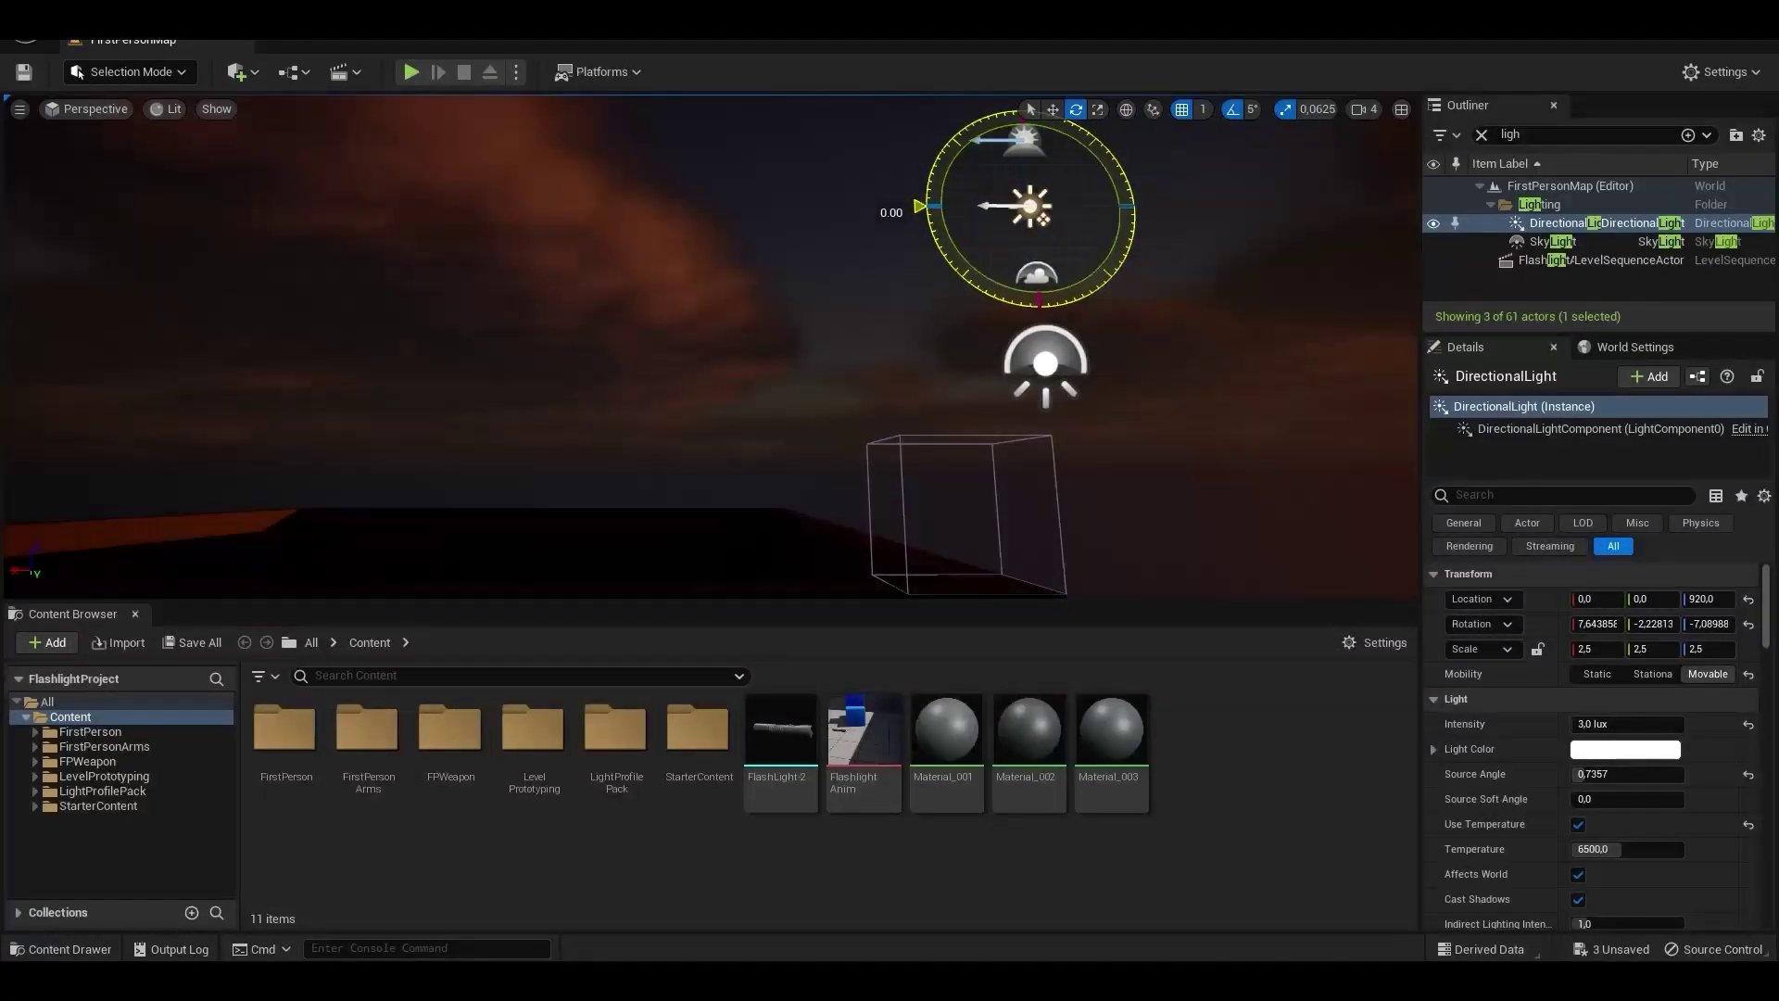
Step: Rotate the level's DirectionalLight to darken the scene
drag(922, 206, 925, 226)
mouse_move(768, 274)
right_down()
mouse_move(824, 370)
mouse_move(815, 389)
mouse_move(767, 275)
right_up()
Step: Play-test the dark level, walking around to check the flashlight toggle and its beam on walls and cubes
key(alt+p)
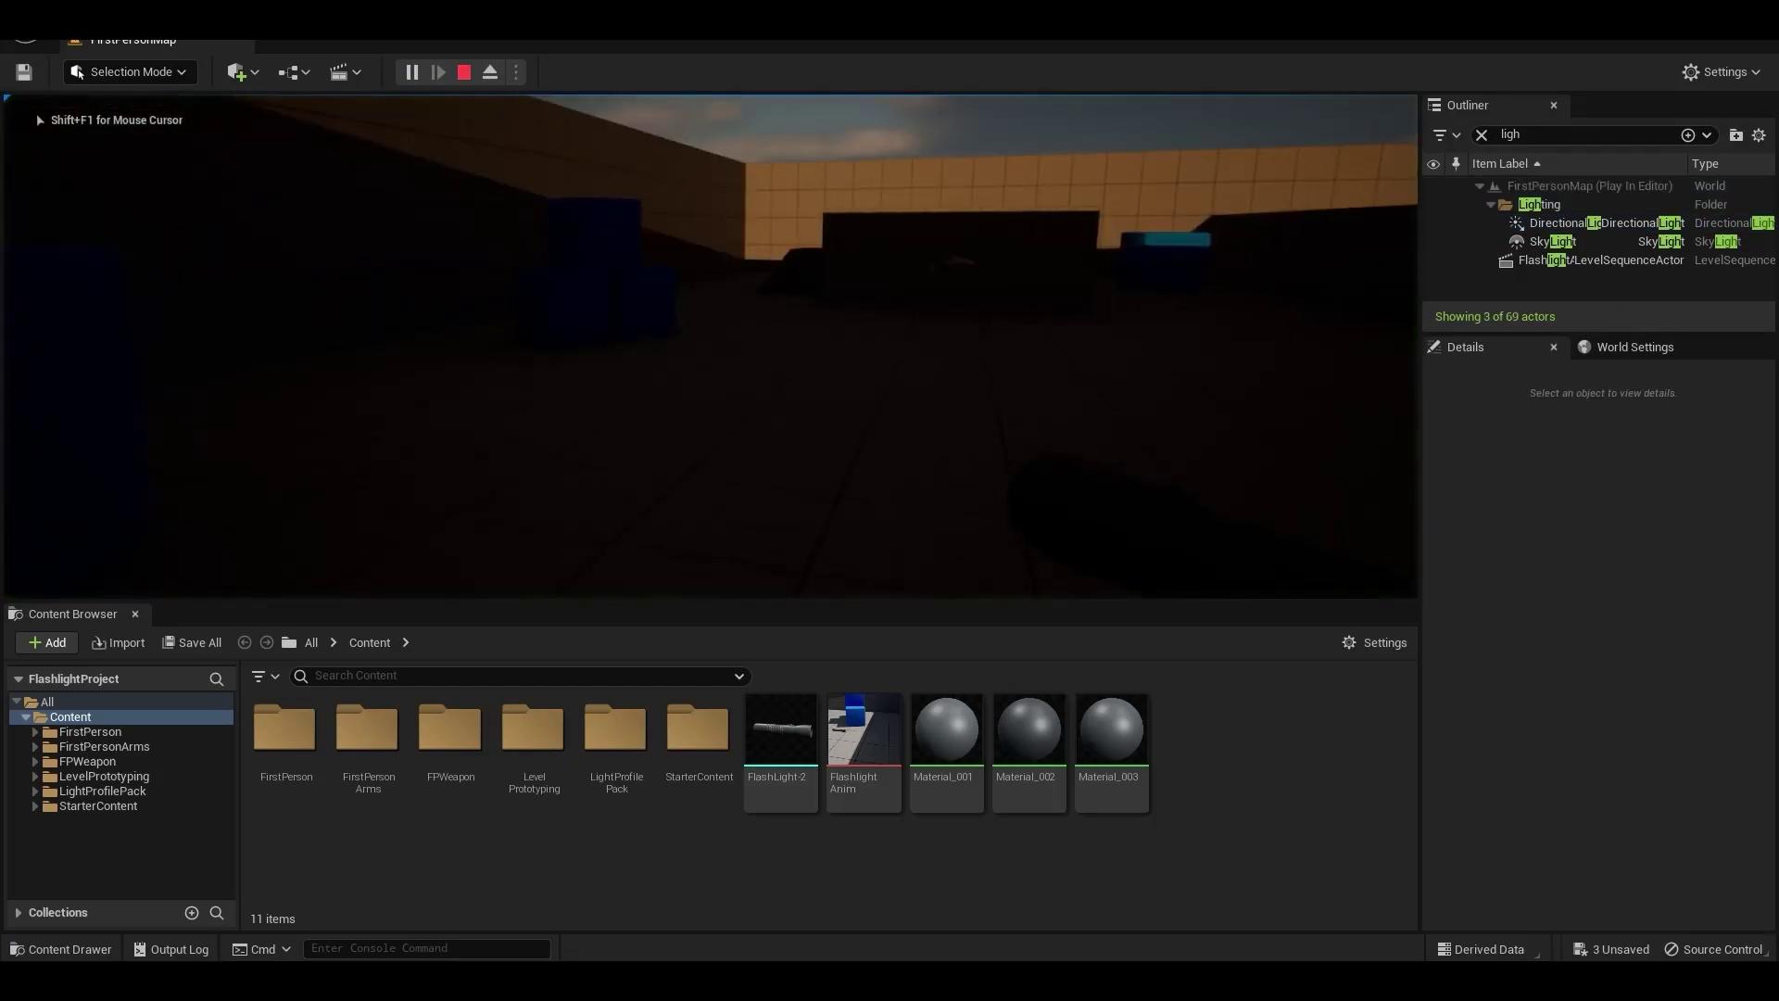
key(w)
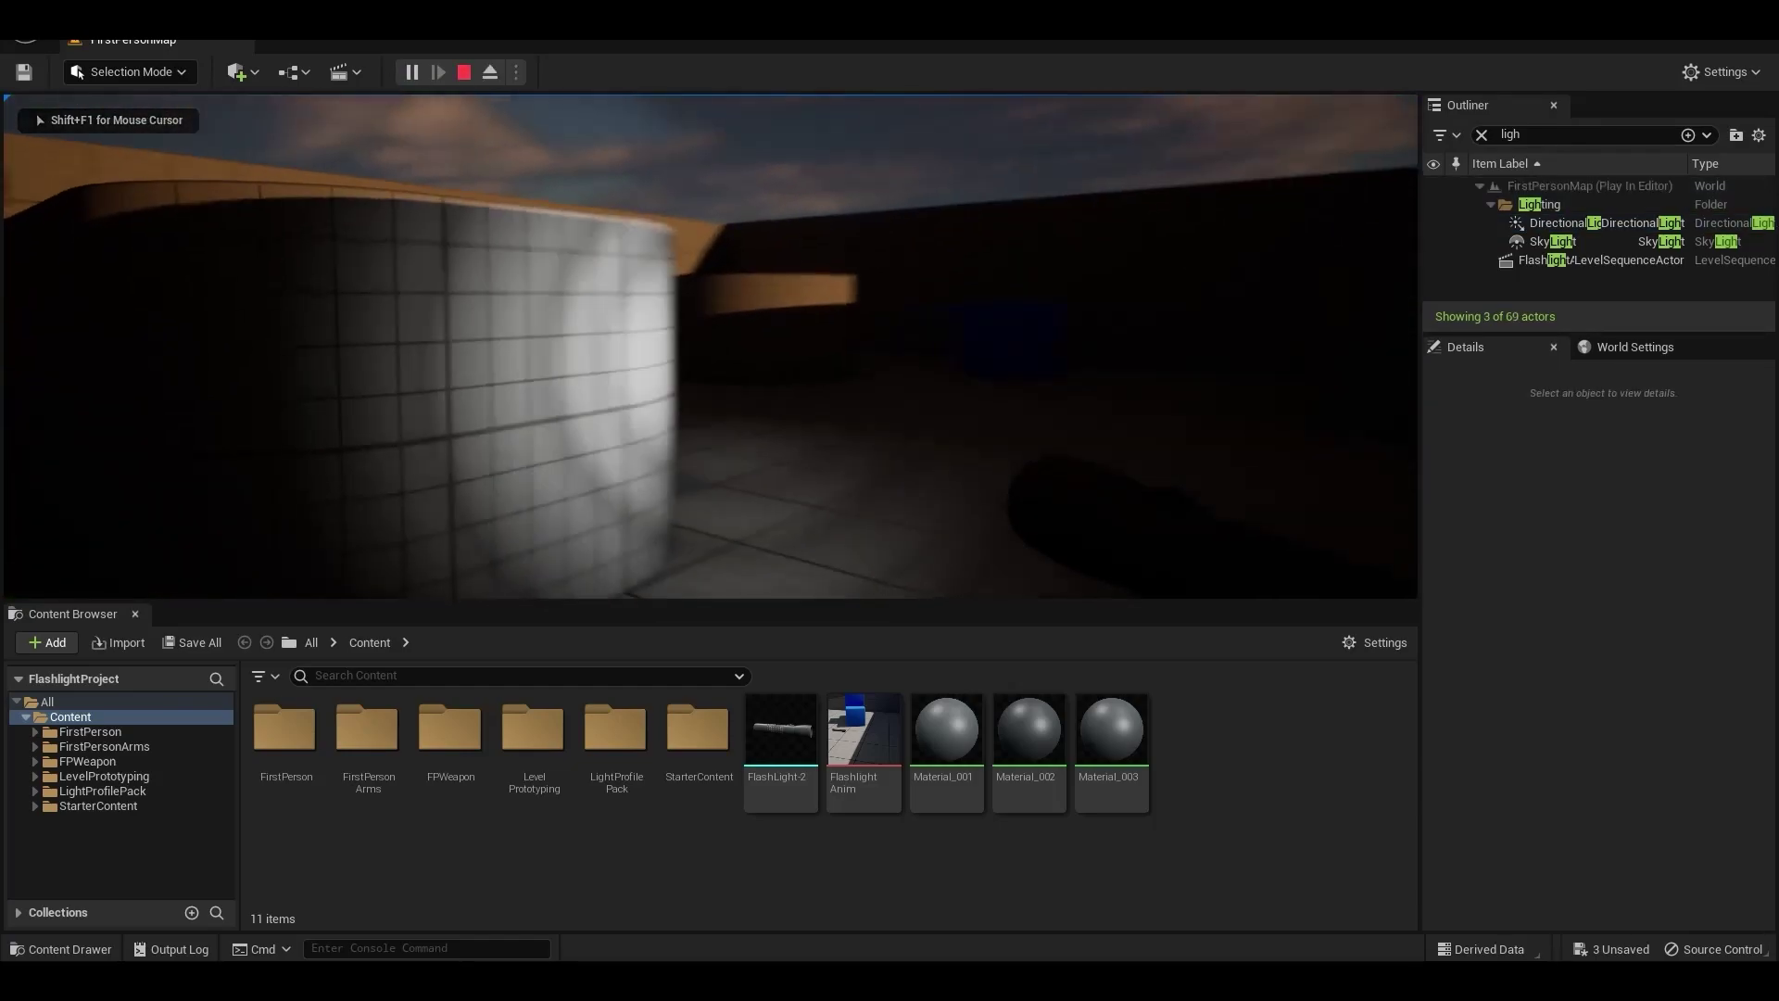
key(w)
key(w)
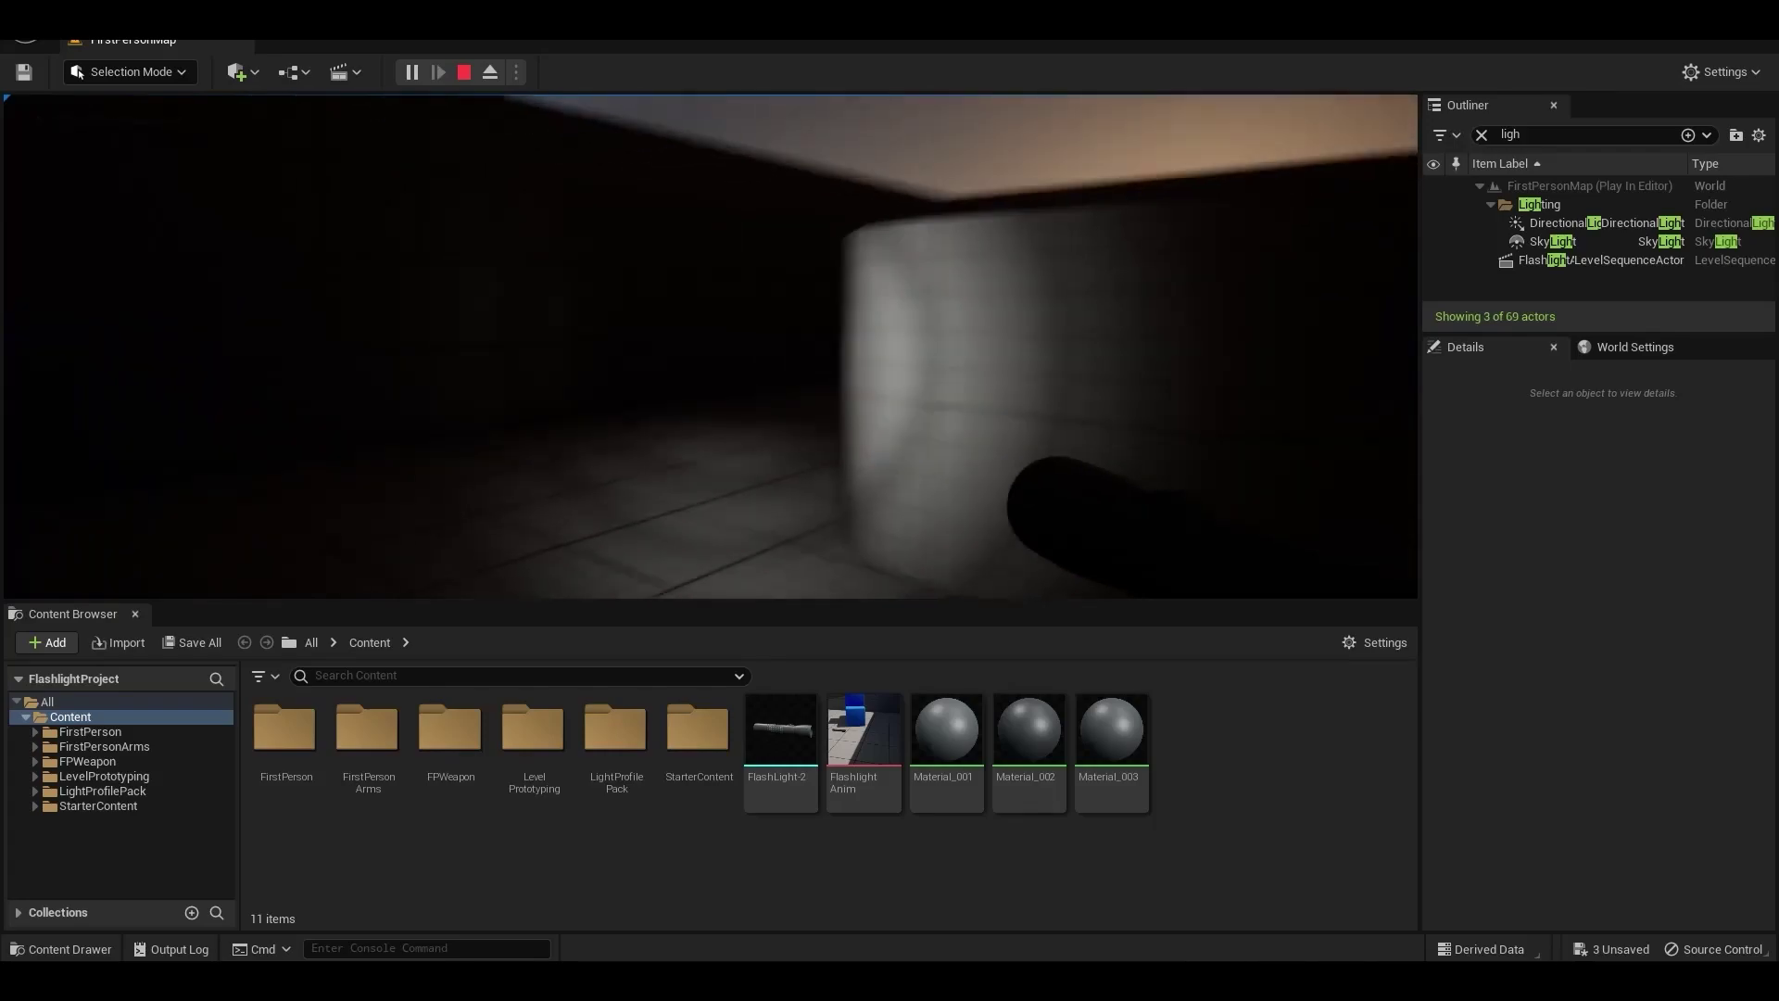
key(w)
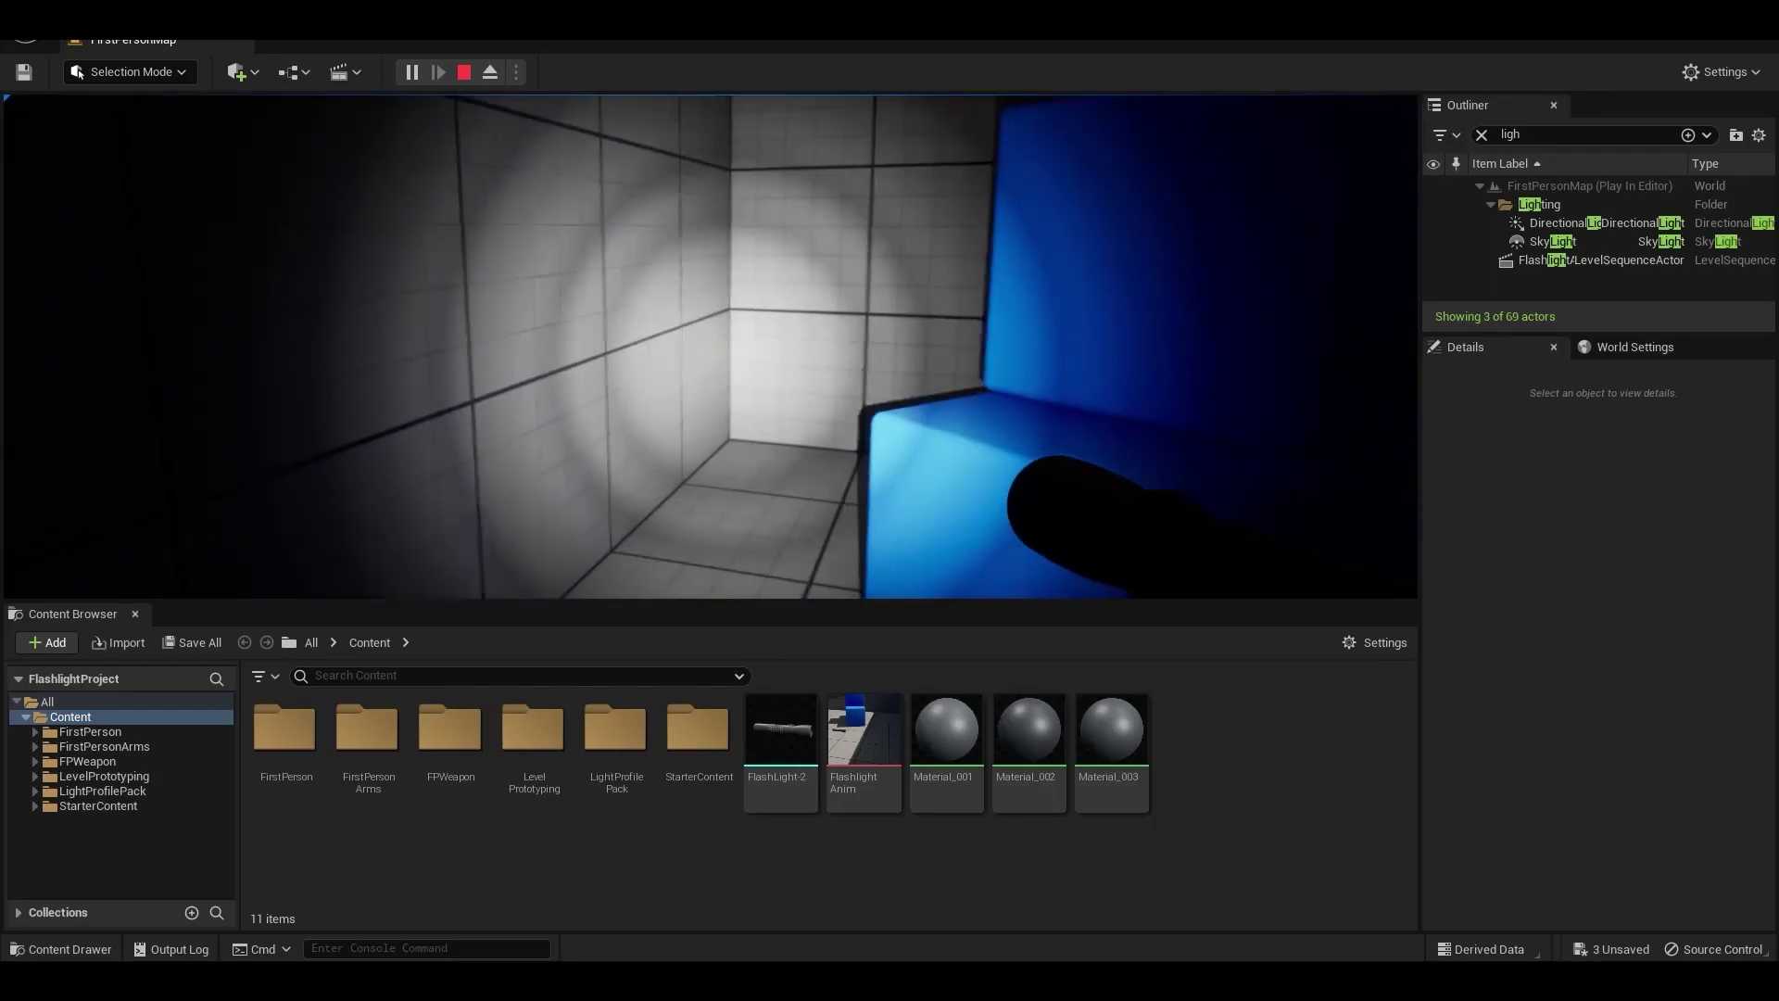
key(w)
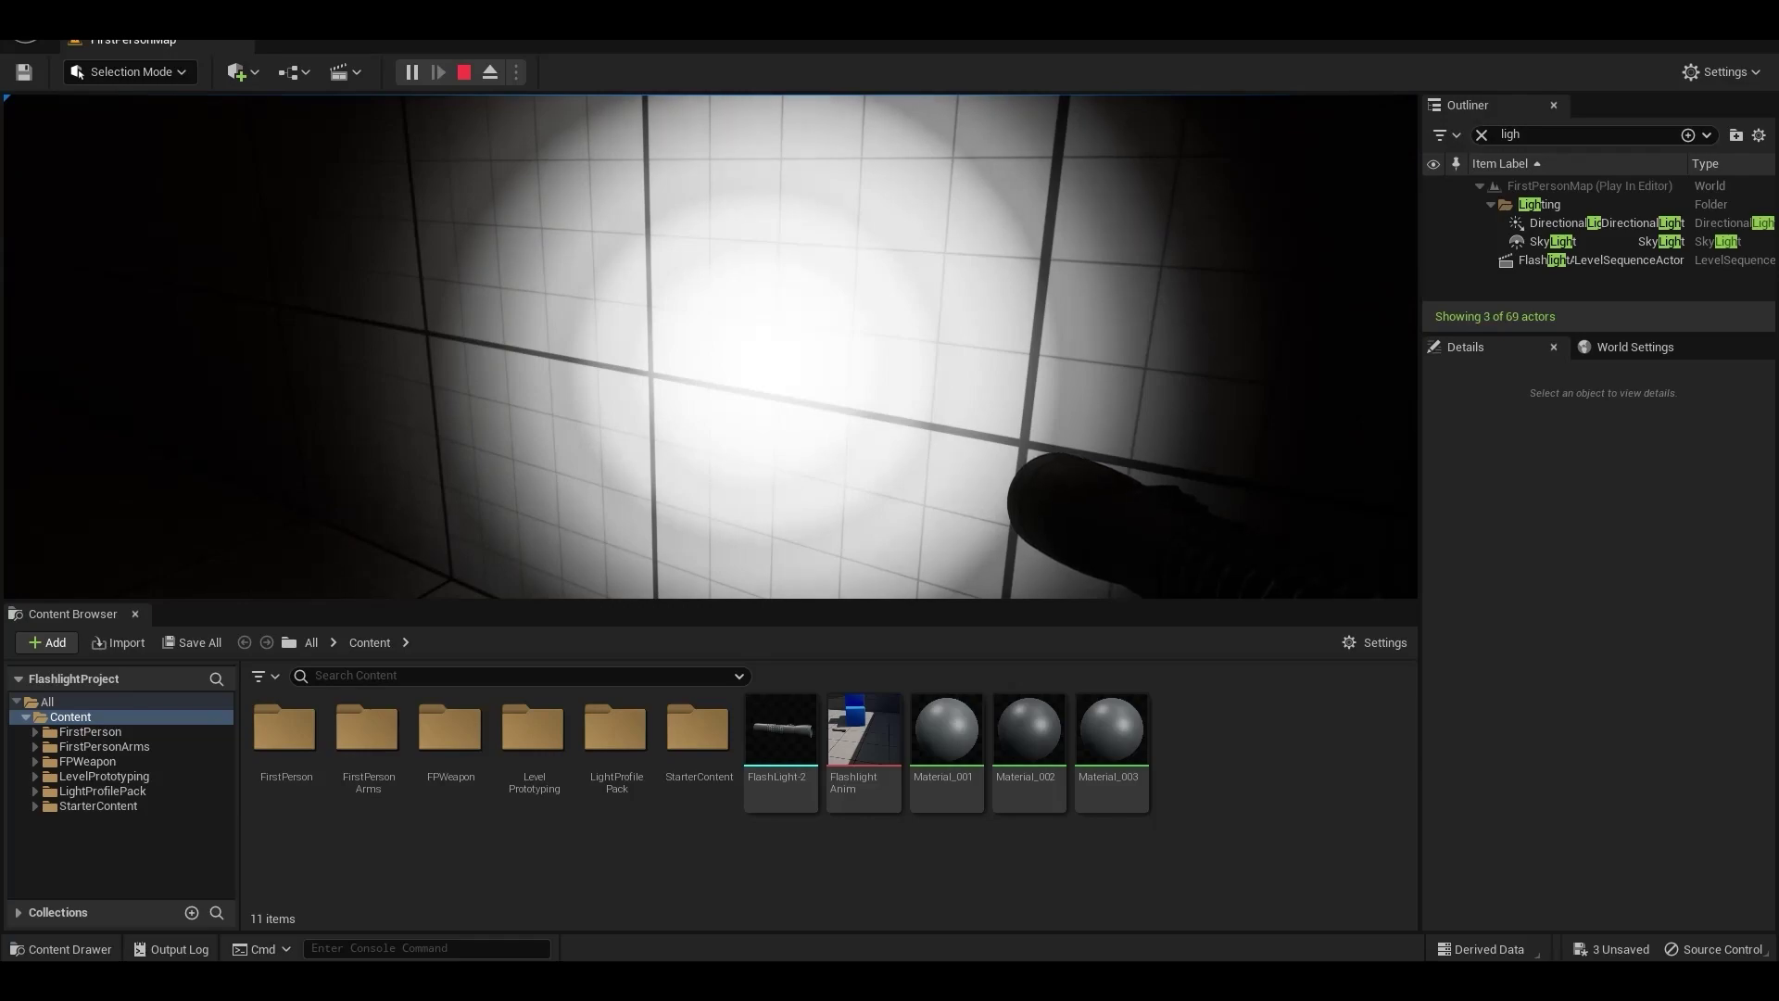
key(w)
key(w)
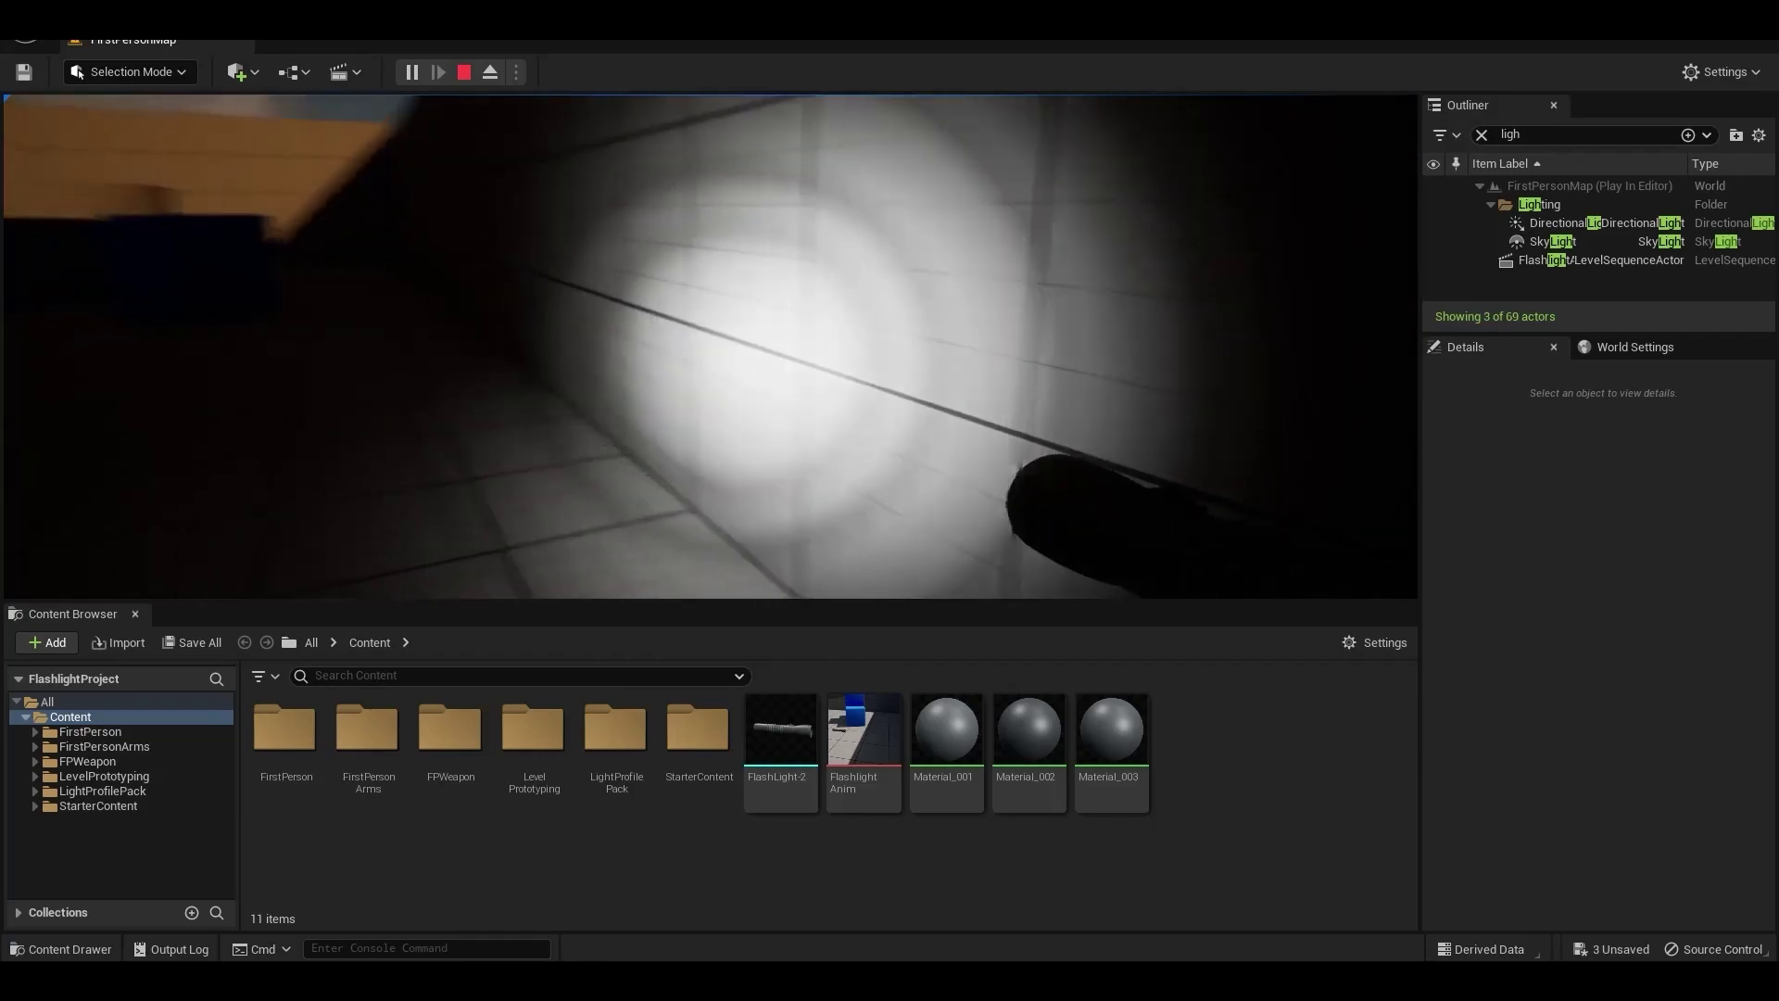